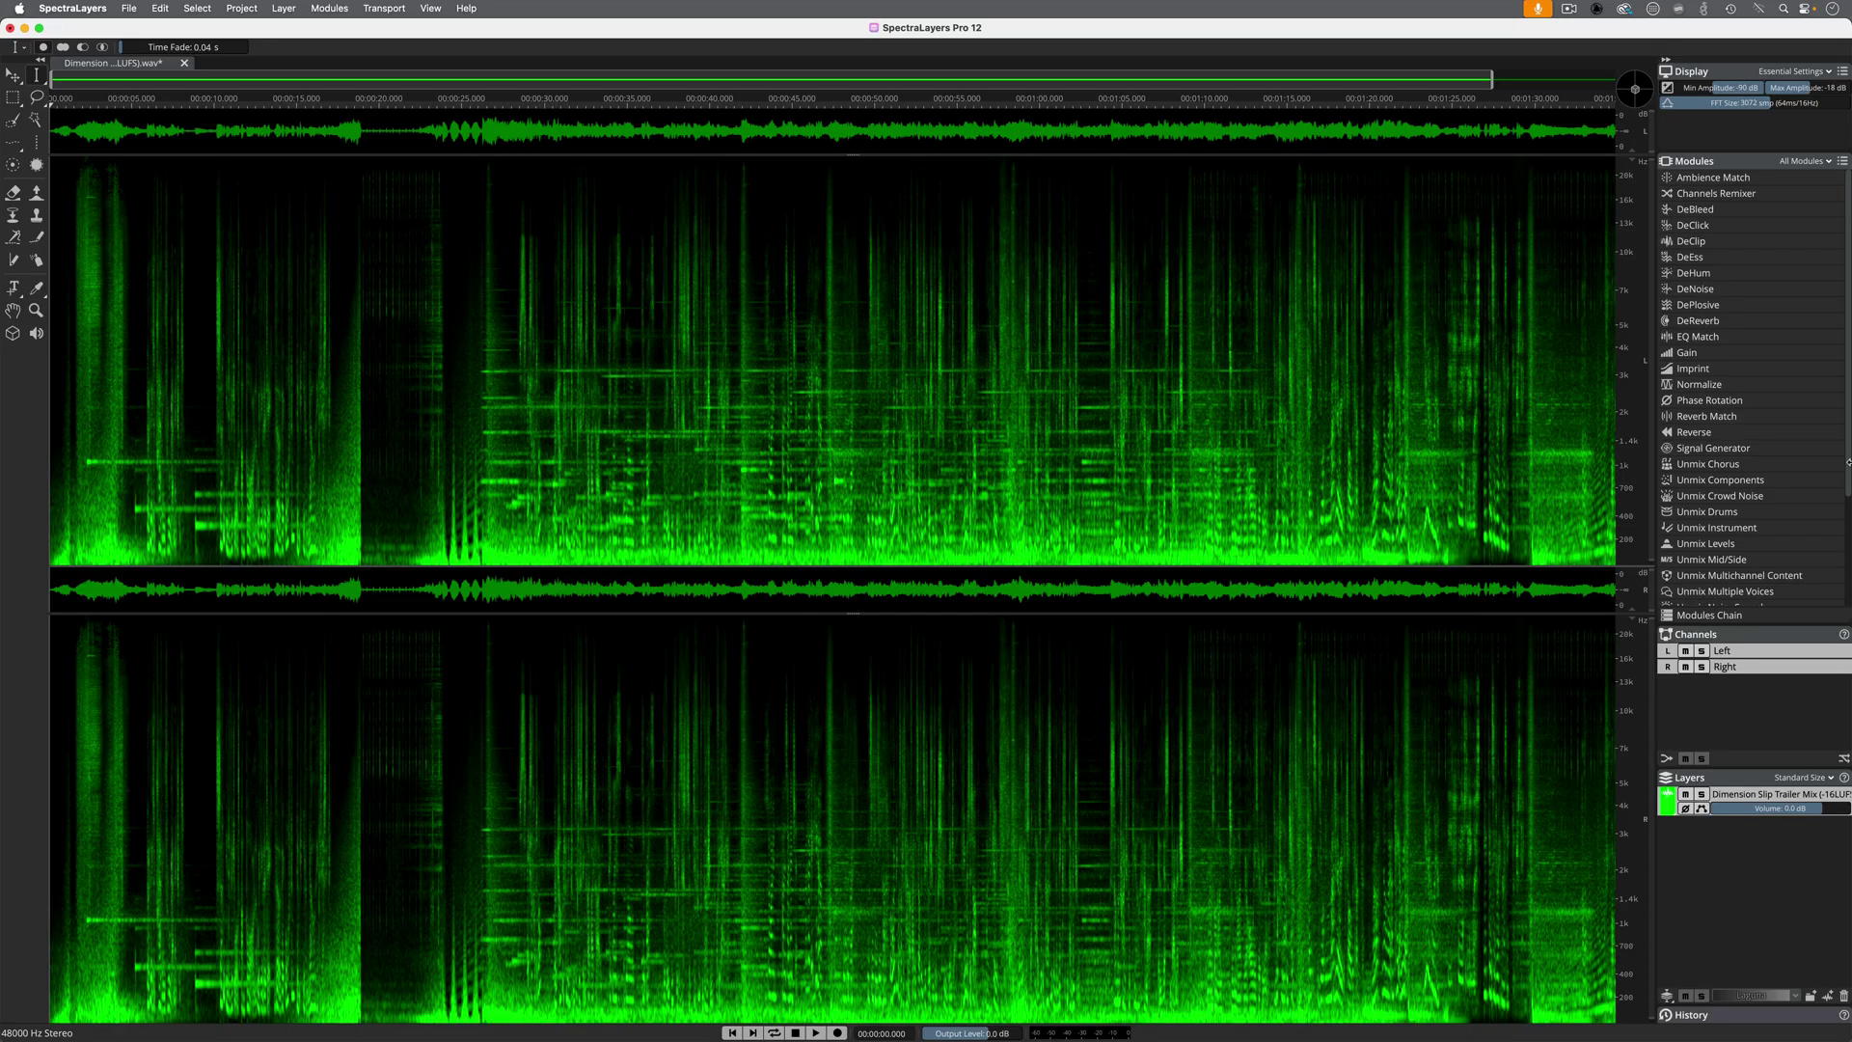
# - Browse the Unmix Noisy Speech, Voice DeNoise and DePlosive module settings, then audition the trailer mix
pyautogui.scroll(-2, 1846, 462)
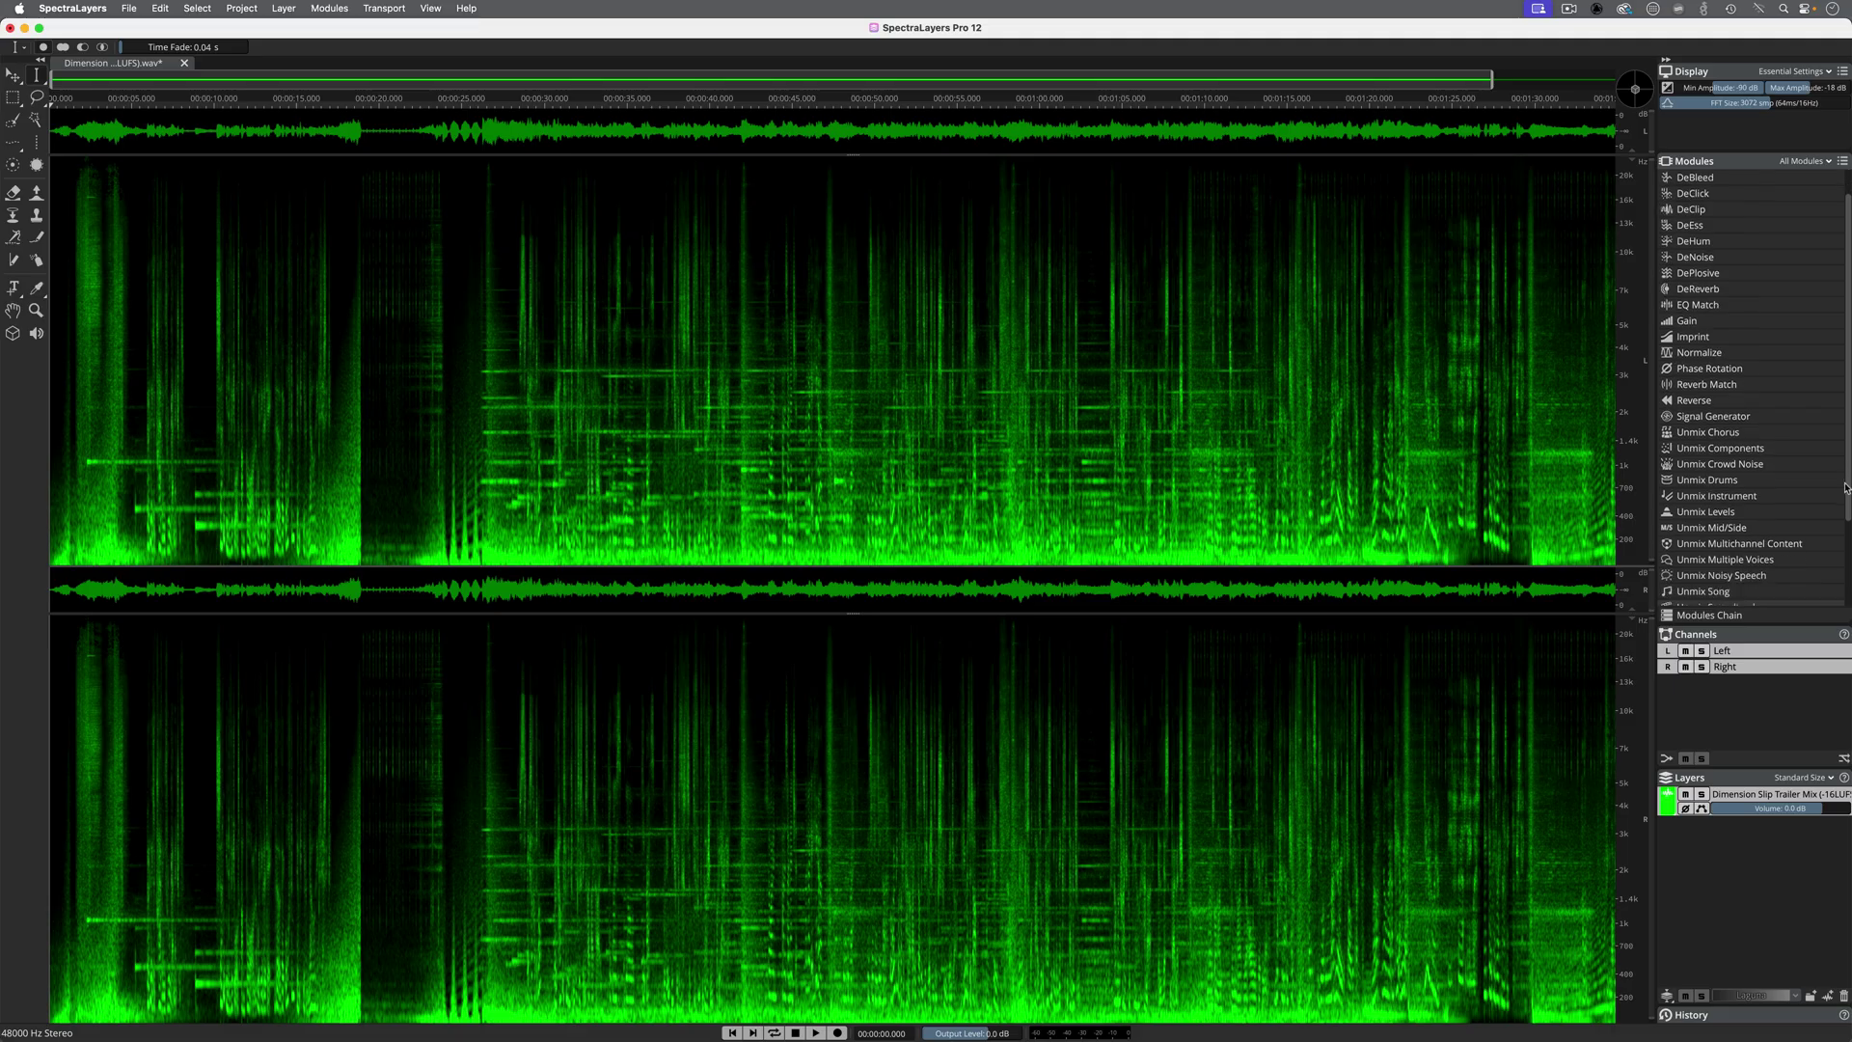
pyautogui.moveTo(1846, 487); pyautogui.dragTo(1849, 566)
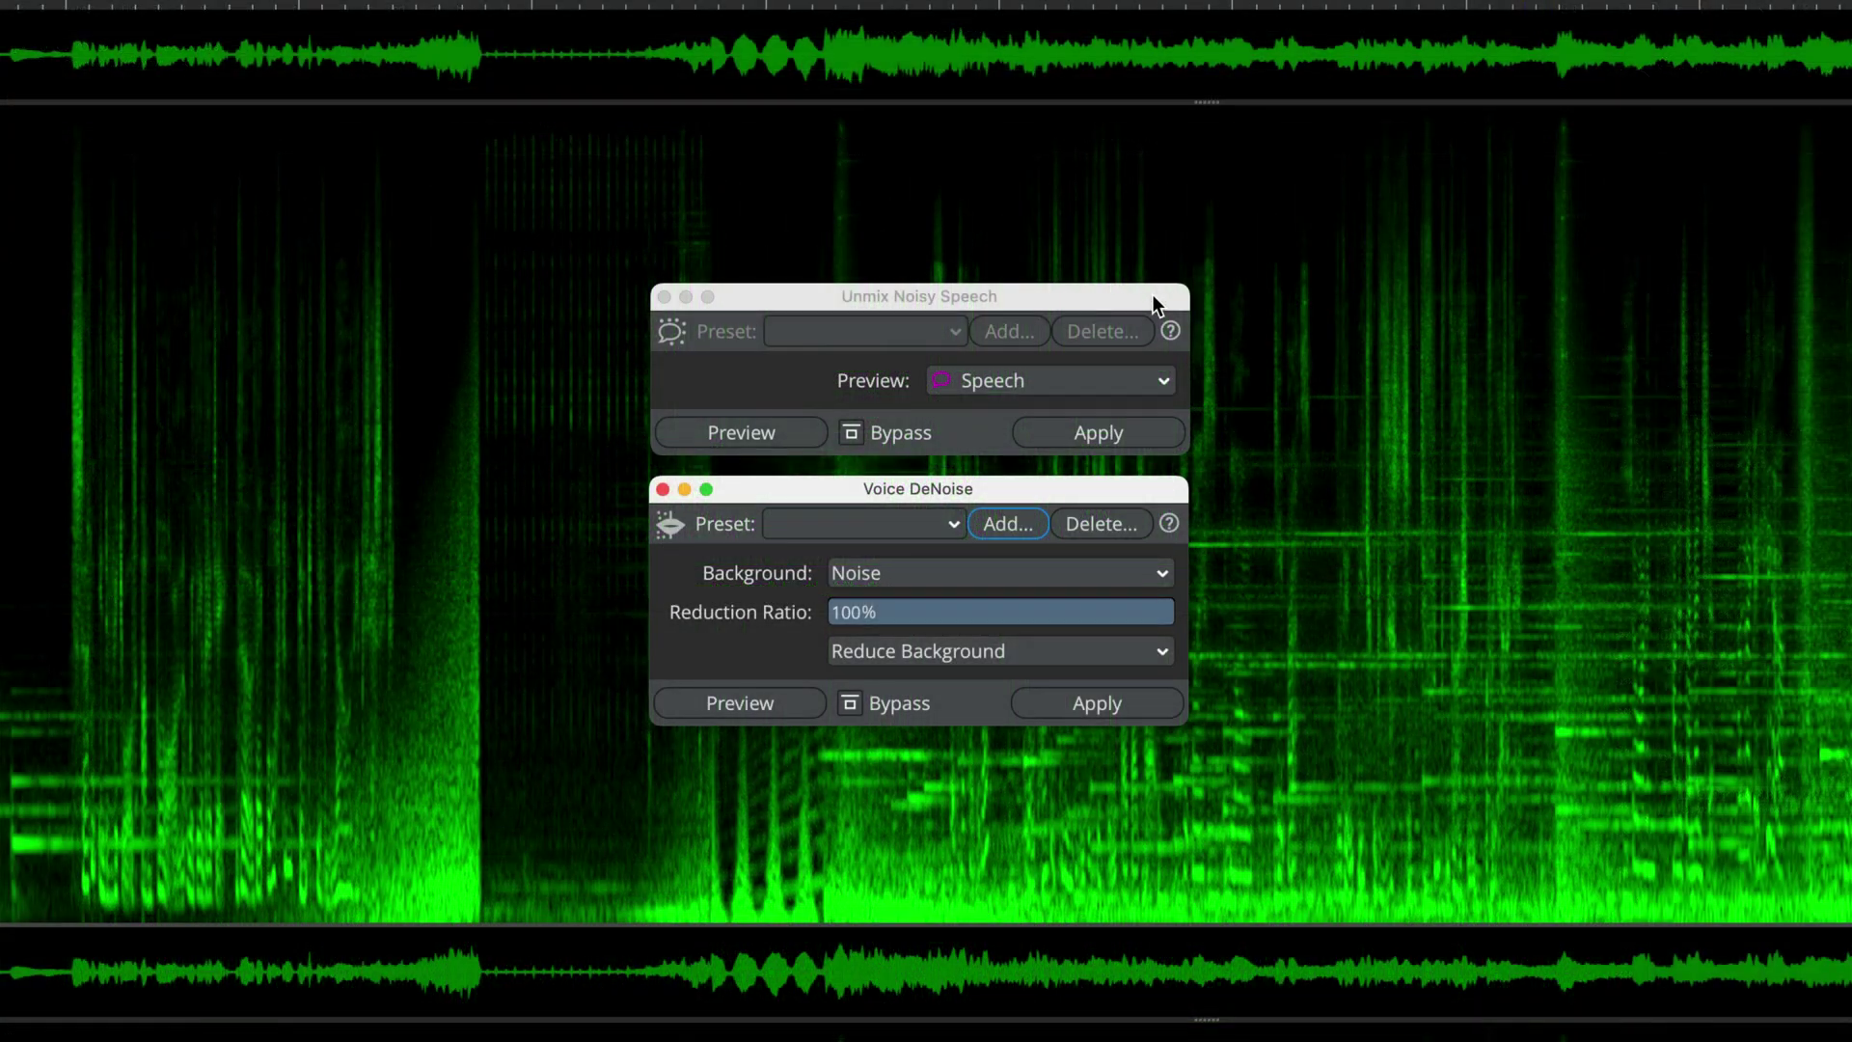
pyautogui.click(1172, 294)
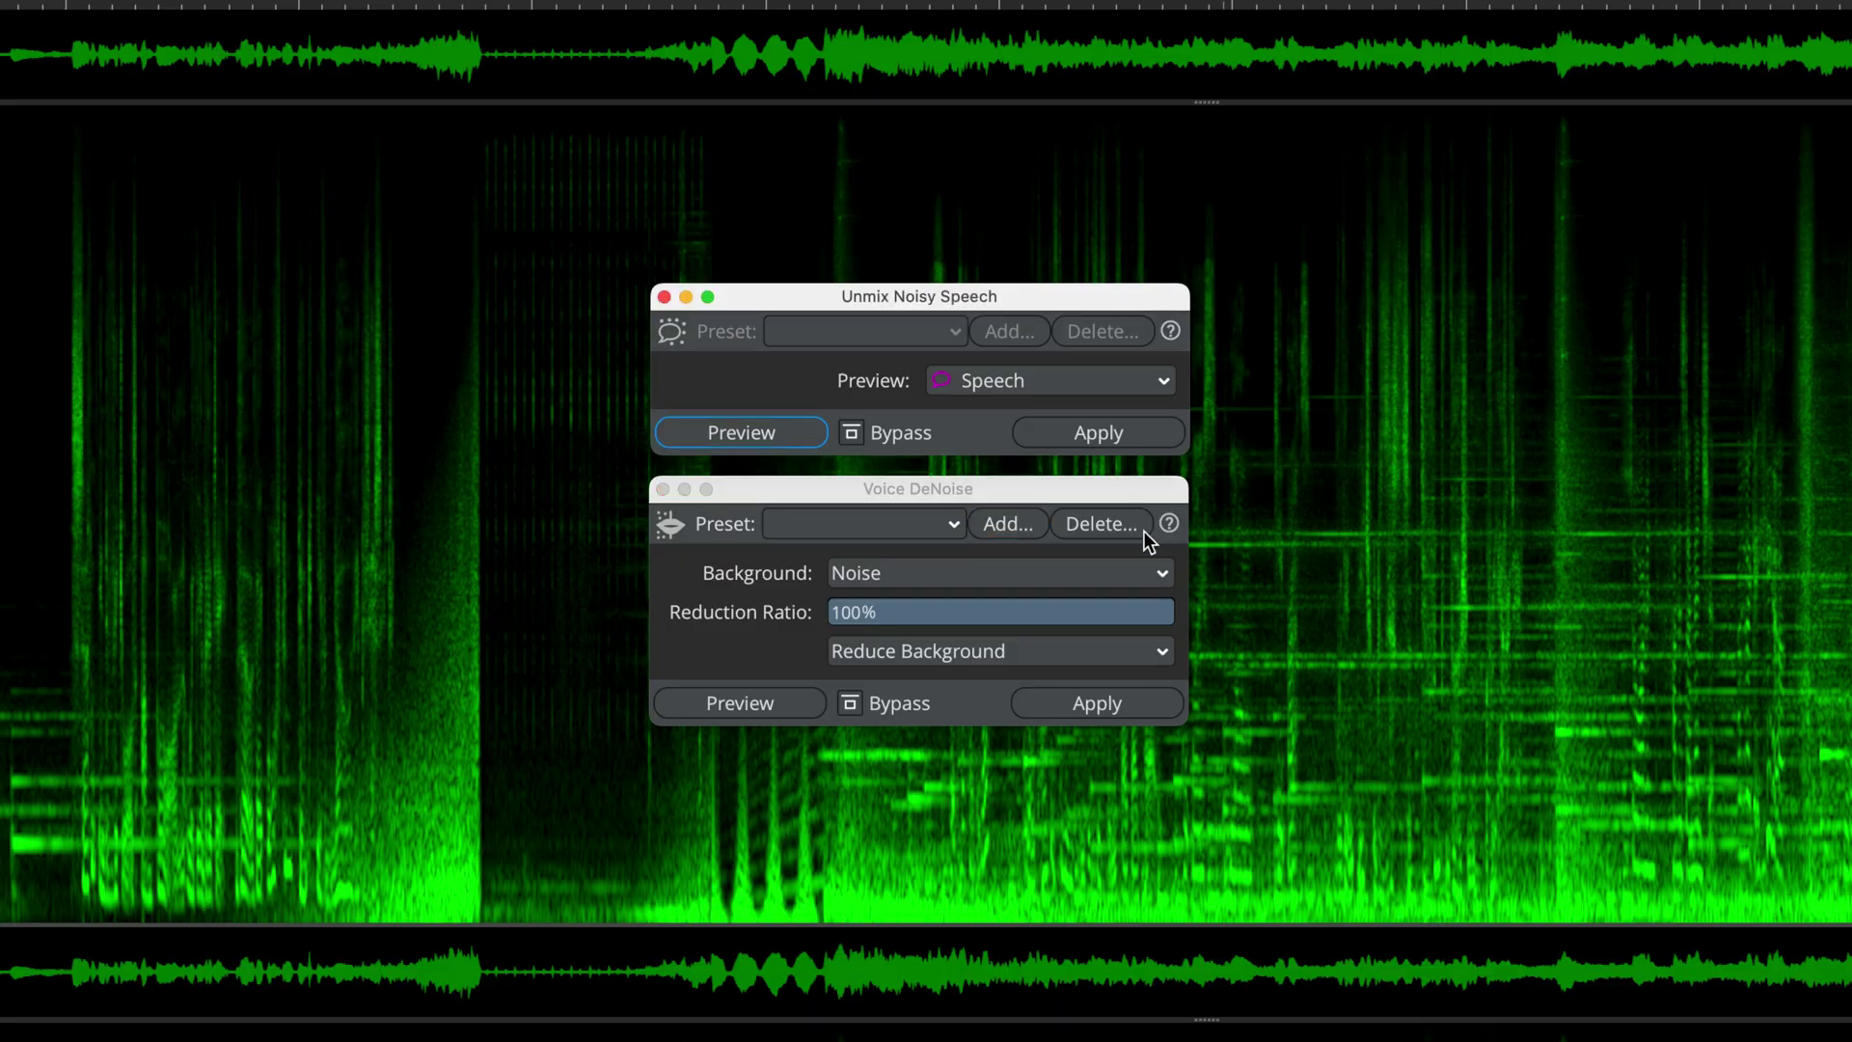
pyautogui.click(1137, 491)
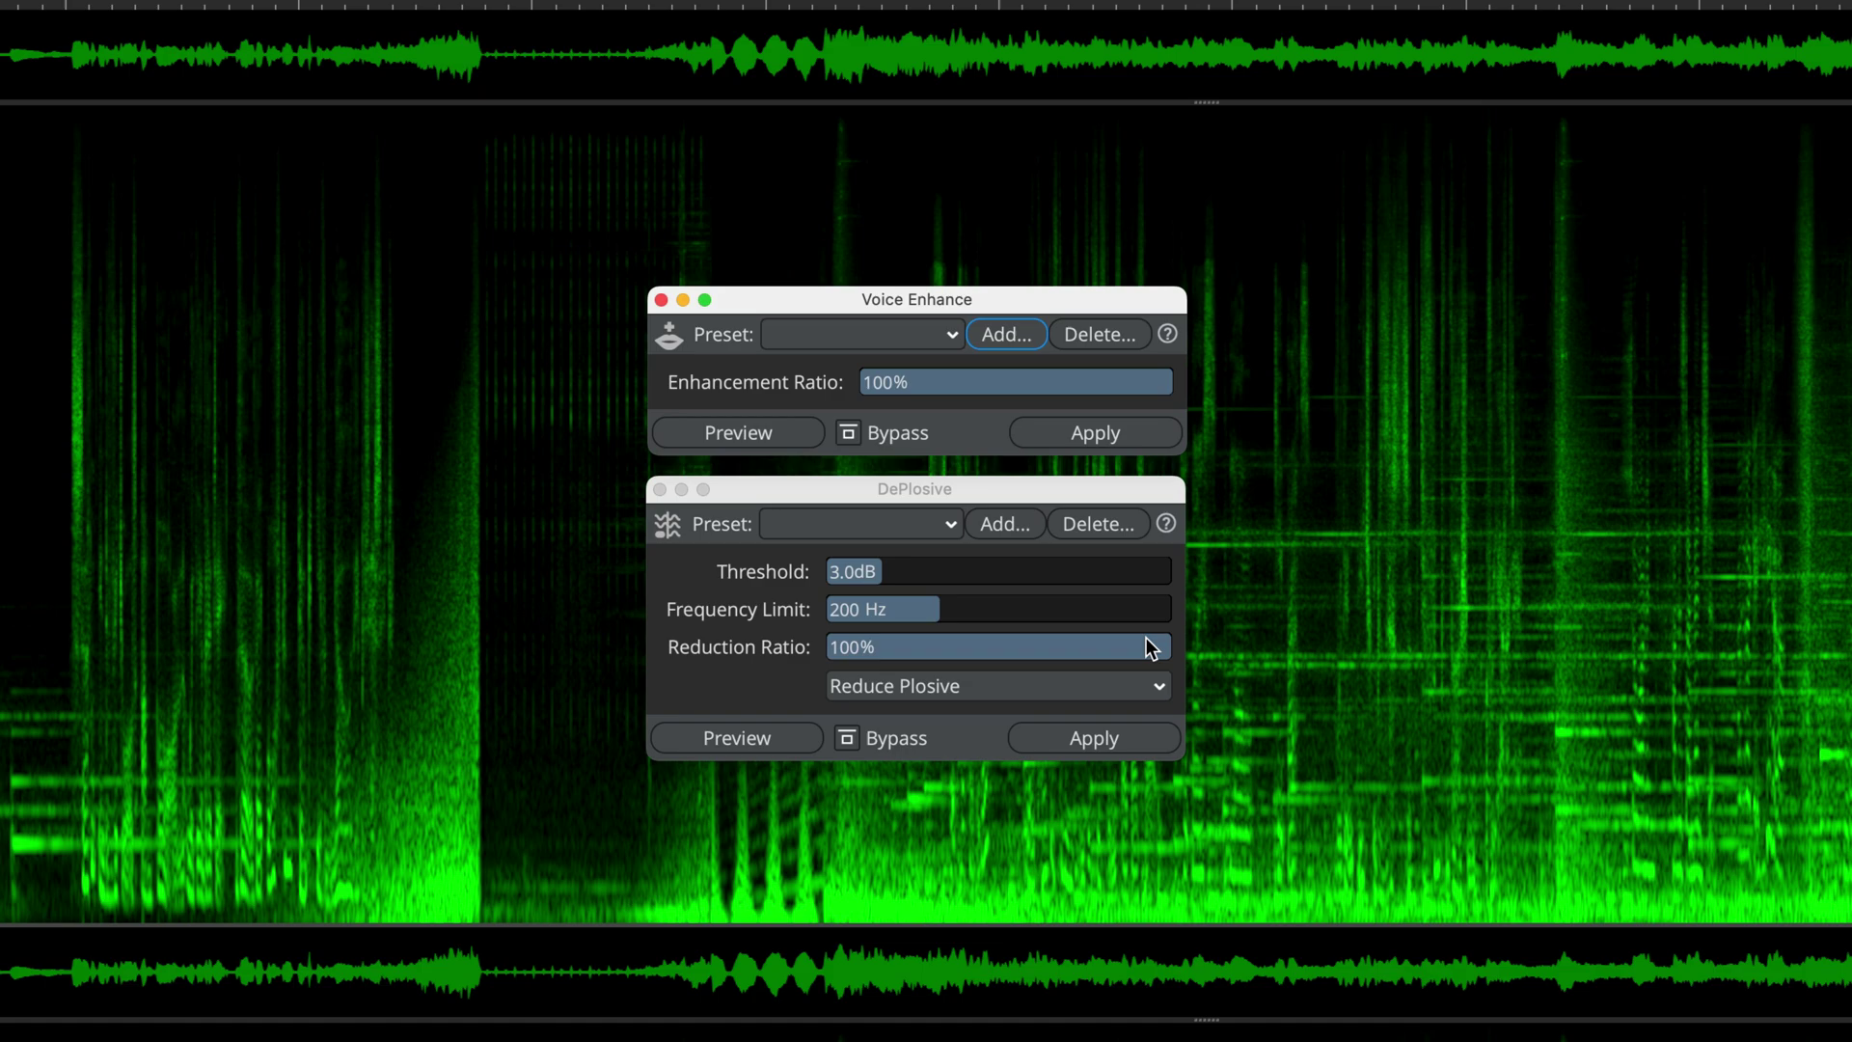
pyautogui.click(1174, 623)
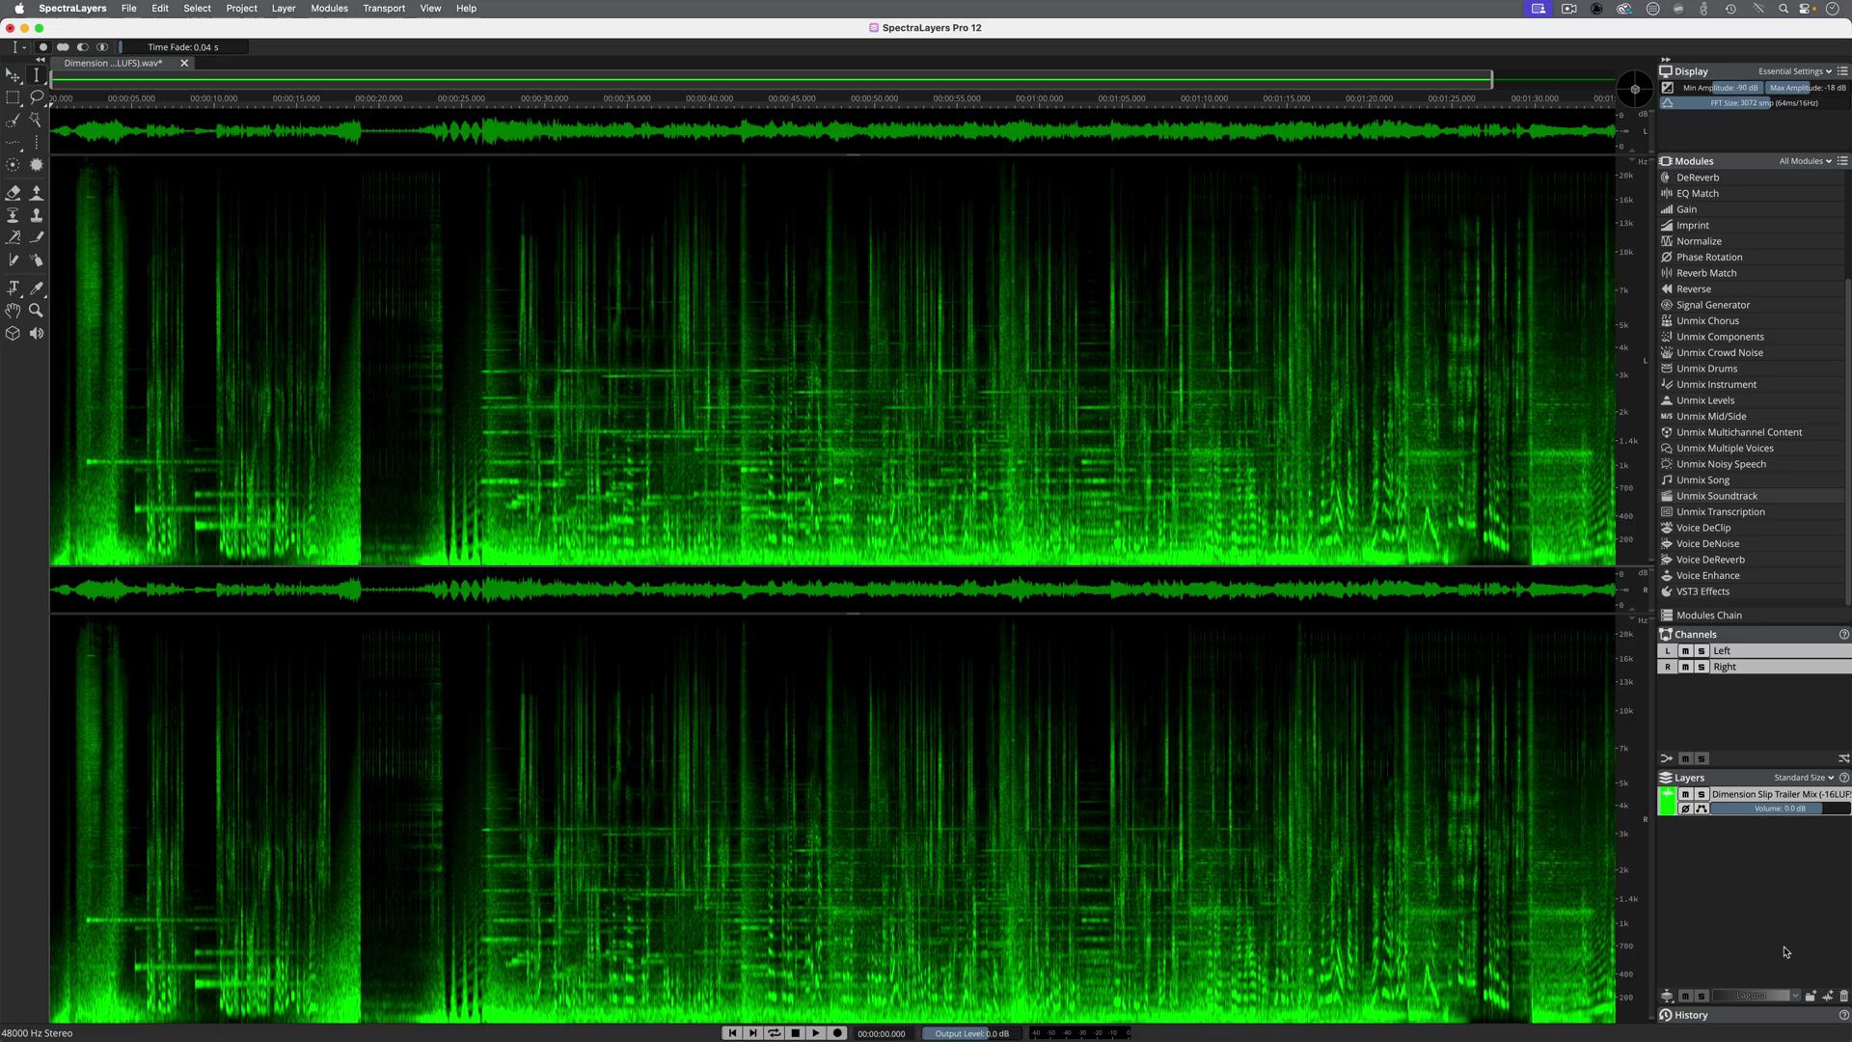
pyautogui.press('space')
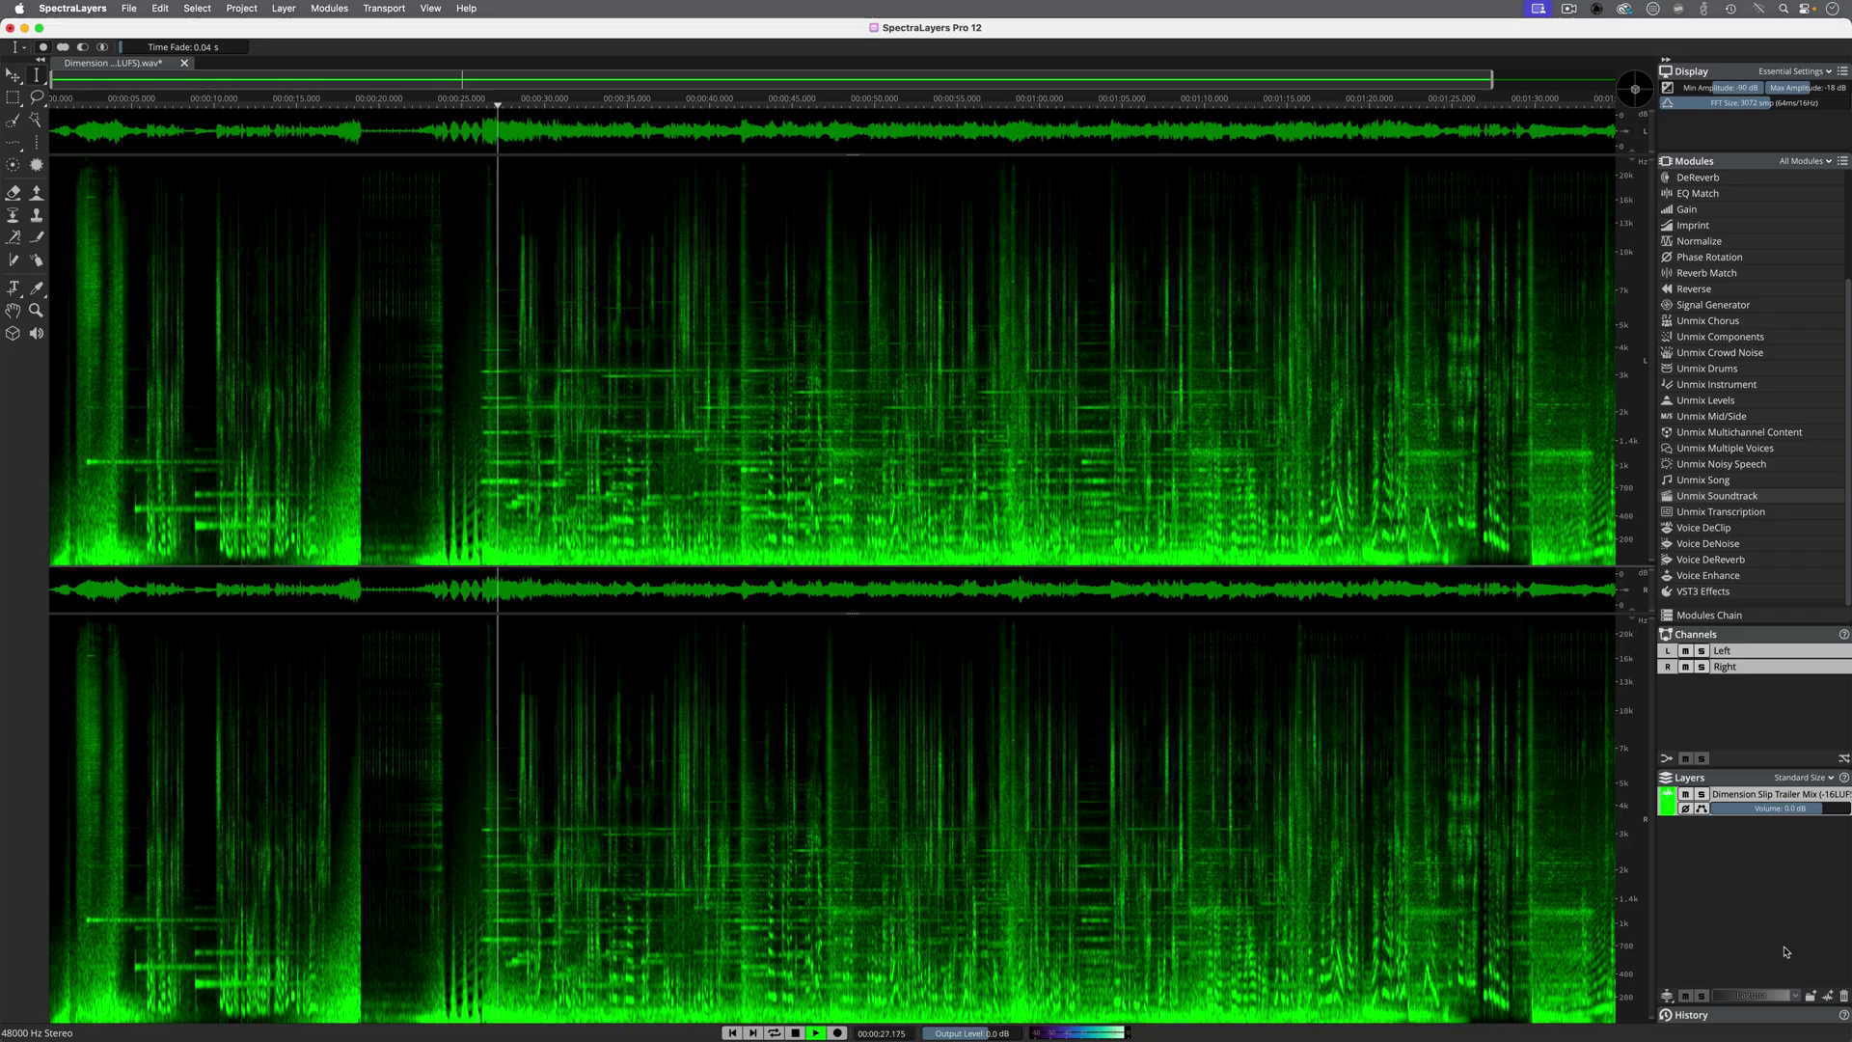
pyautogui.press('space')
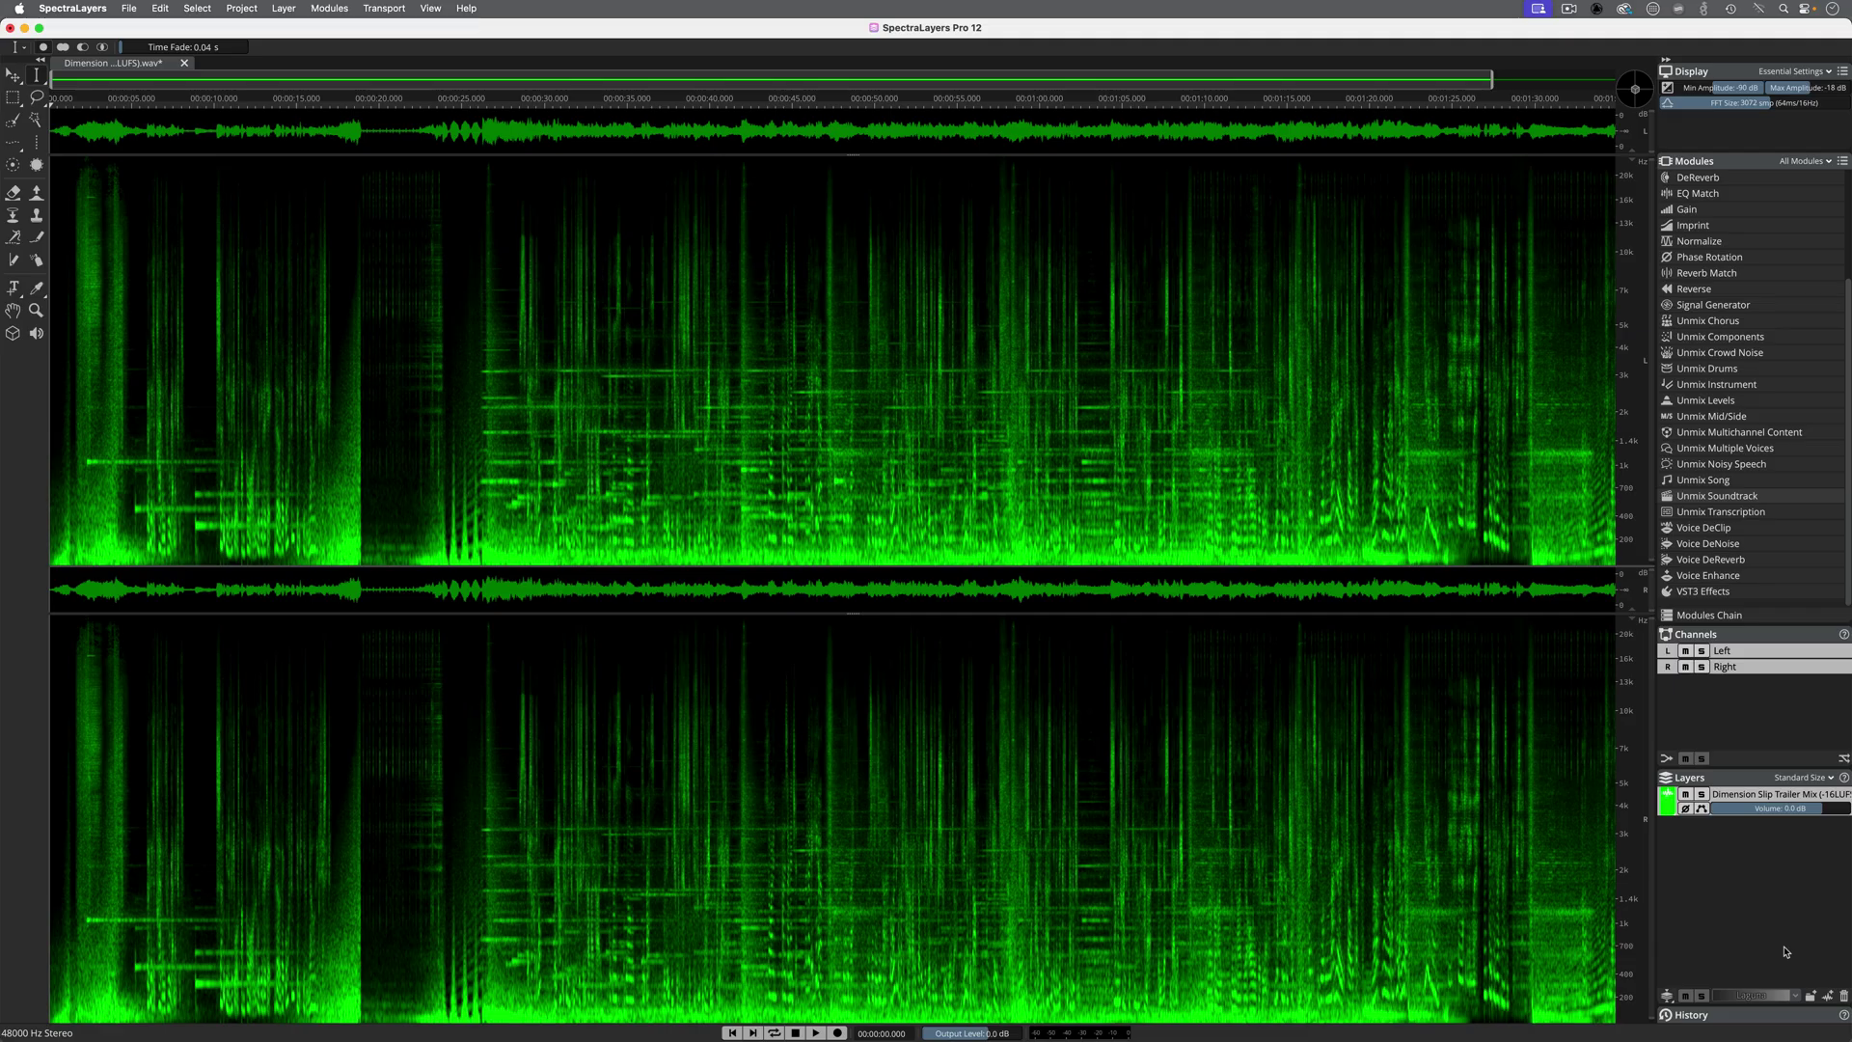
# - Run Unmix Soundtrack at Best quality with Dialogue kept as the previewed stem
pyautogui.click(1758, 497)
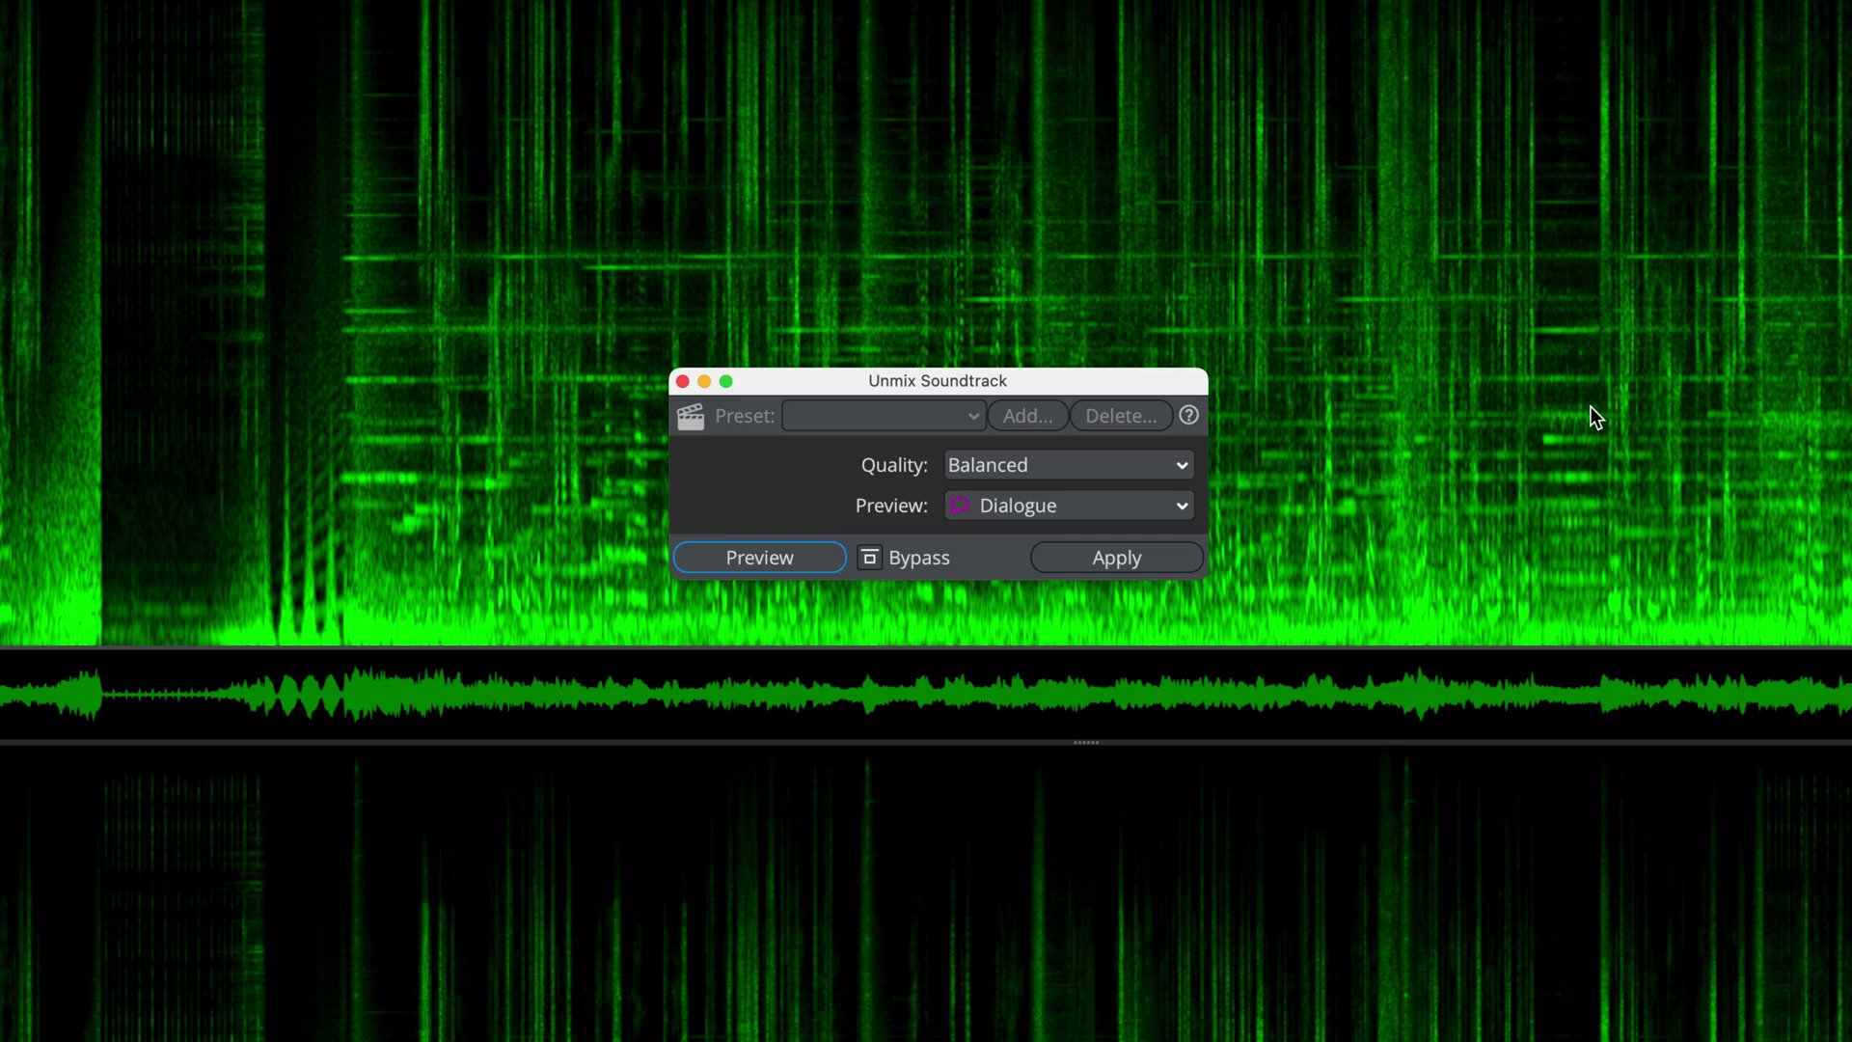
pyautogui.click(1174, 504)
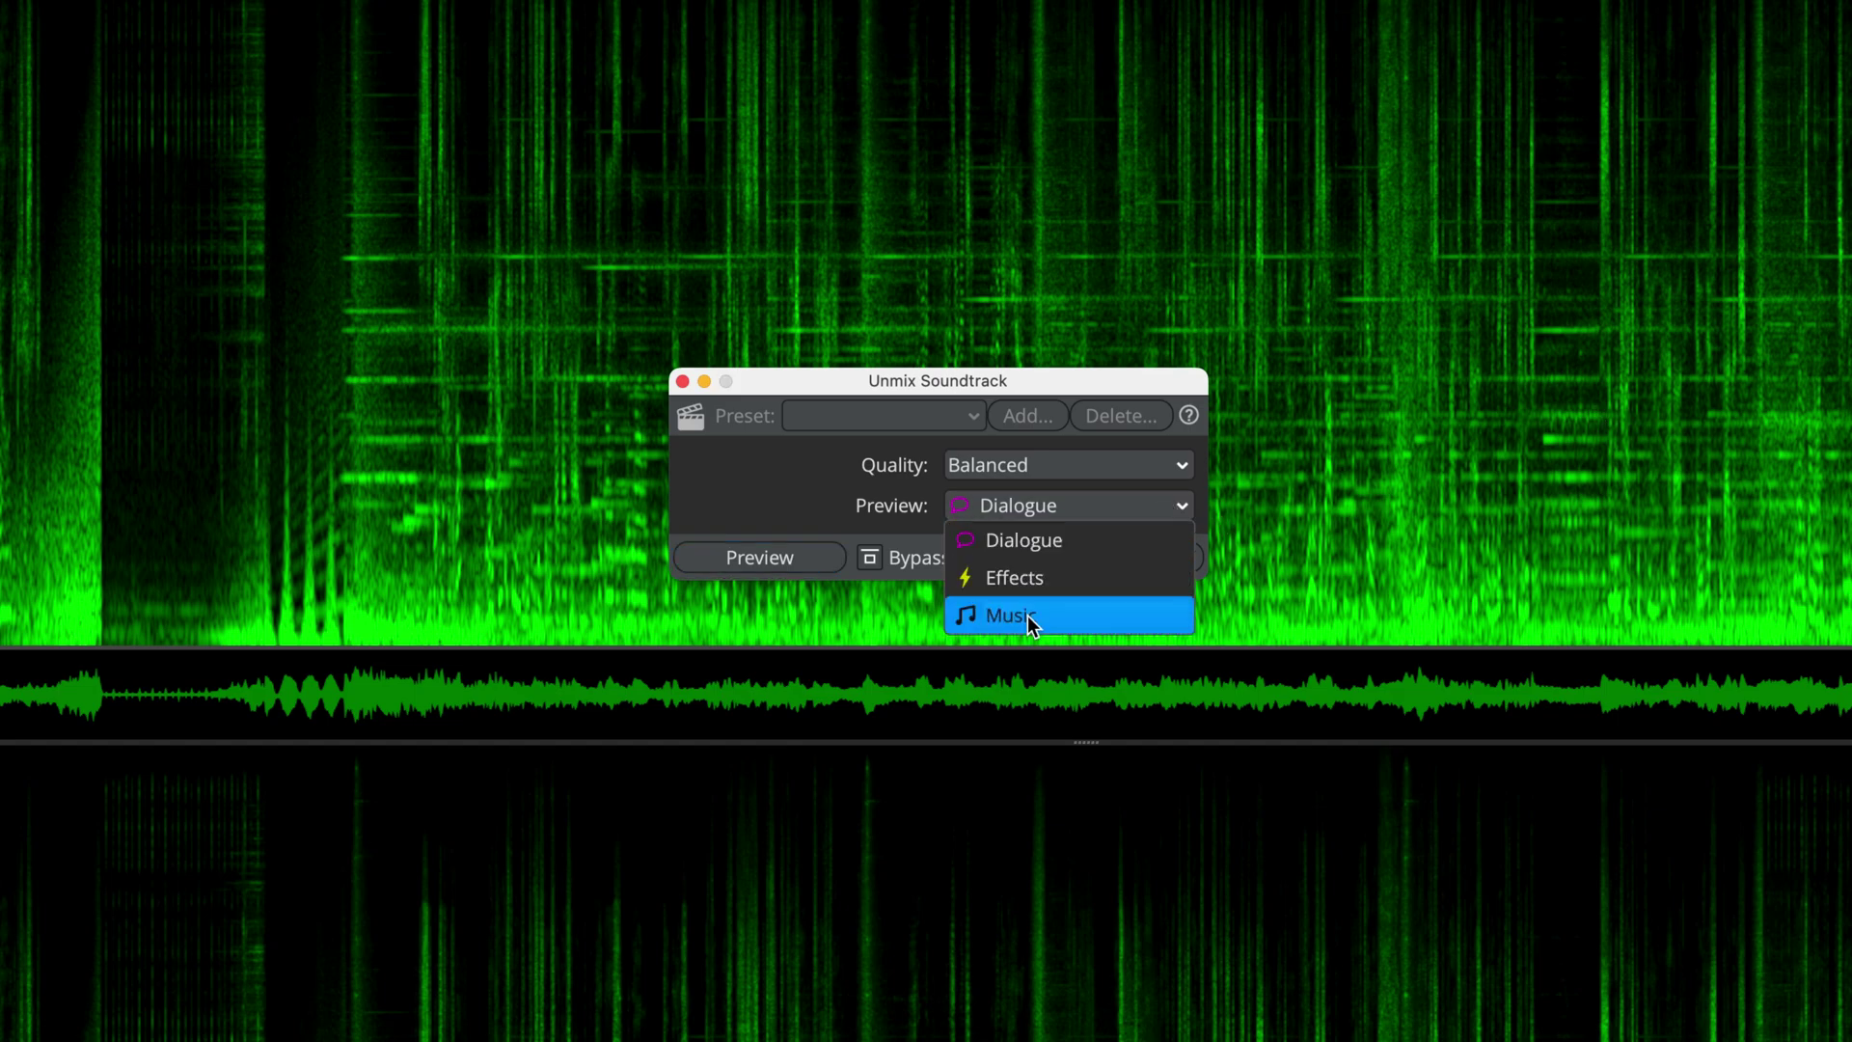
pyautogui.click(1155, 504)
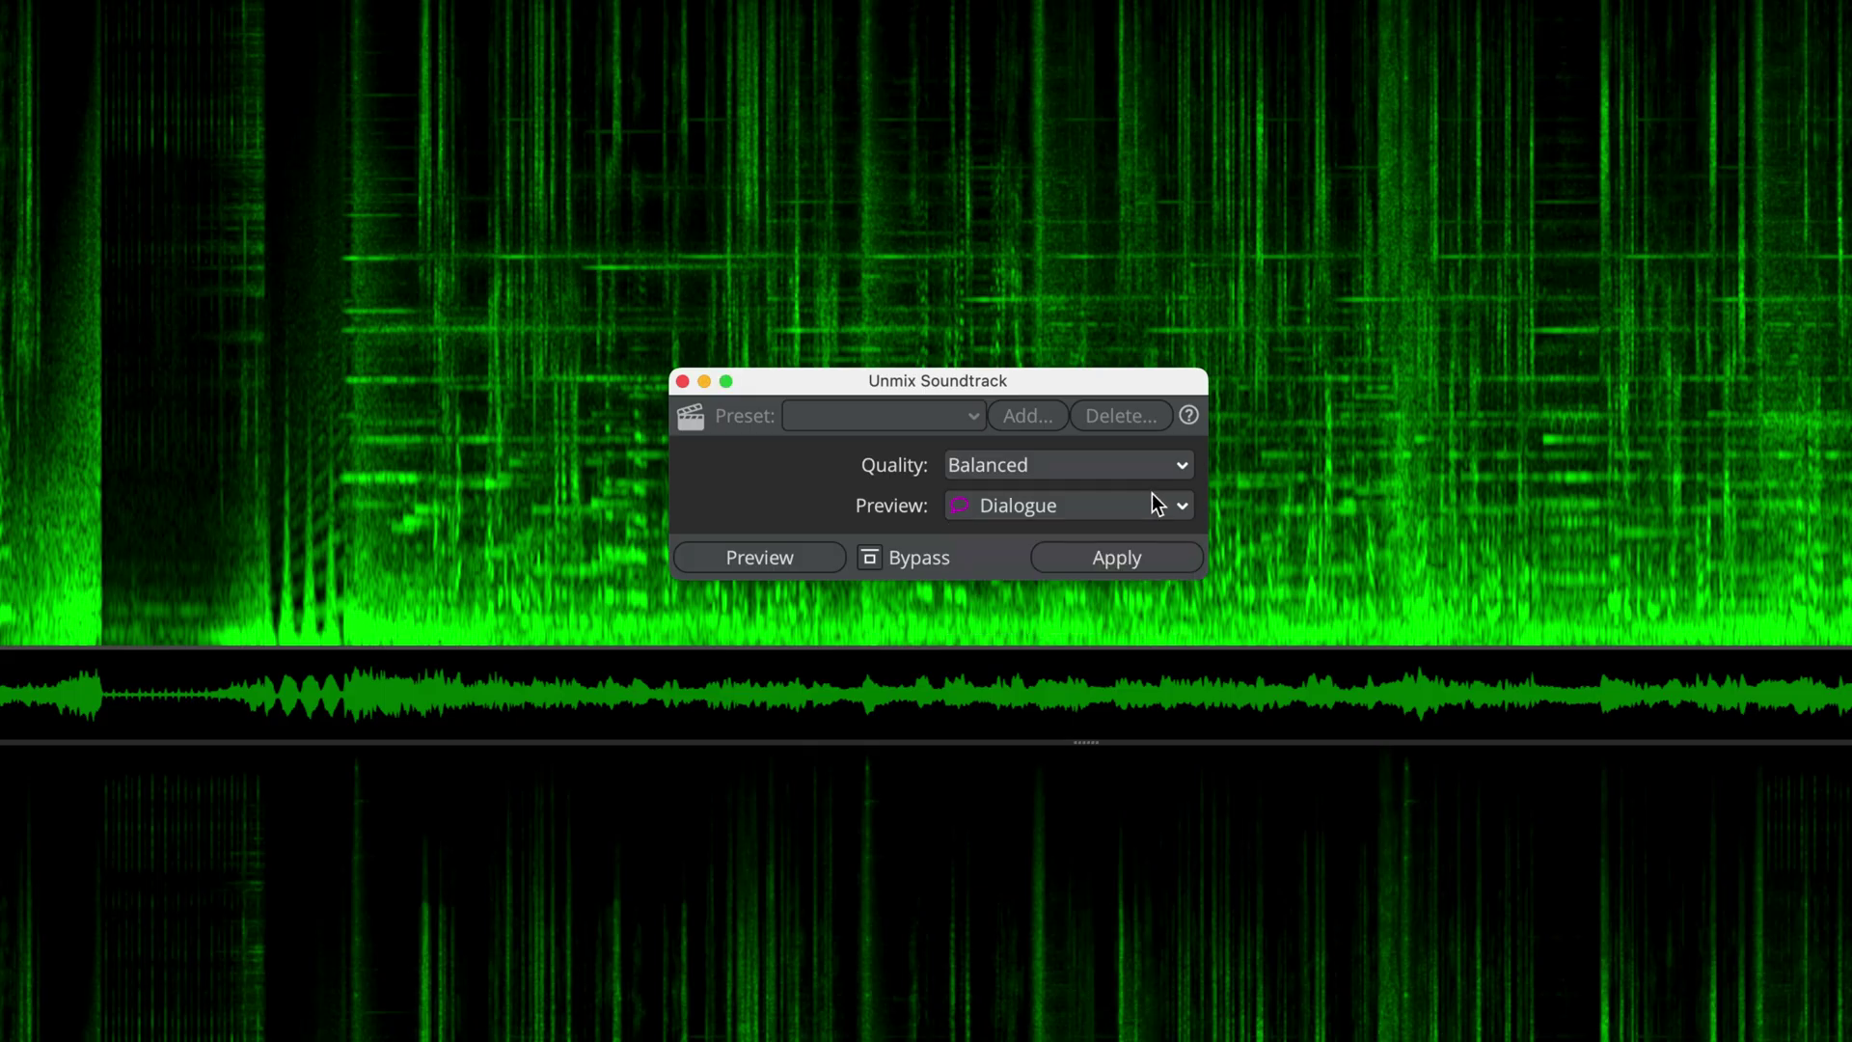
pyautogui.click(1111, 472)
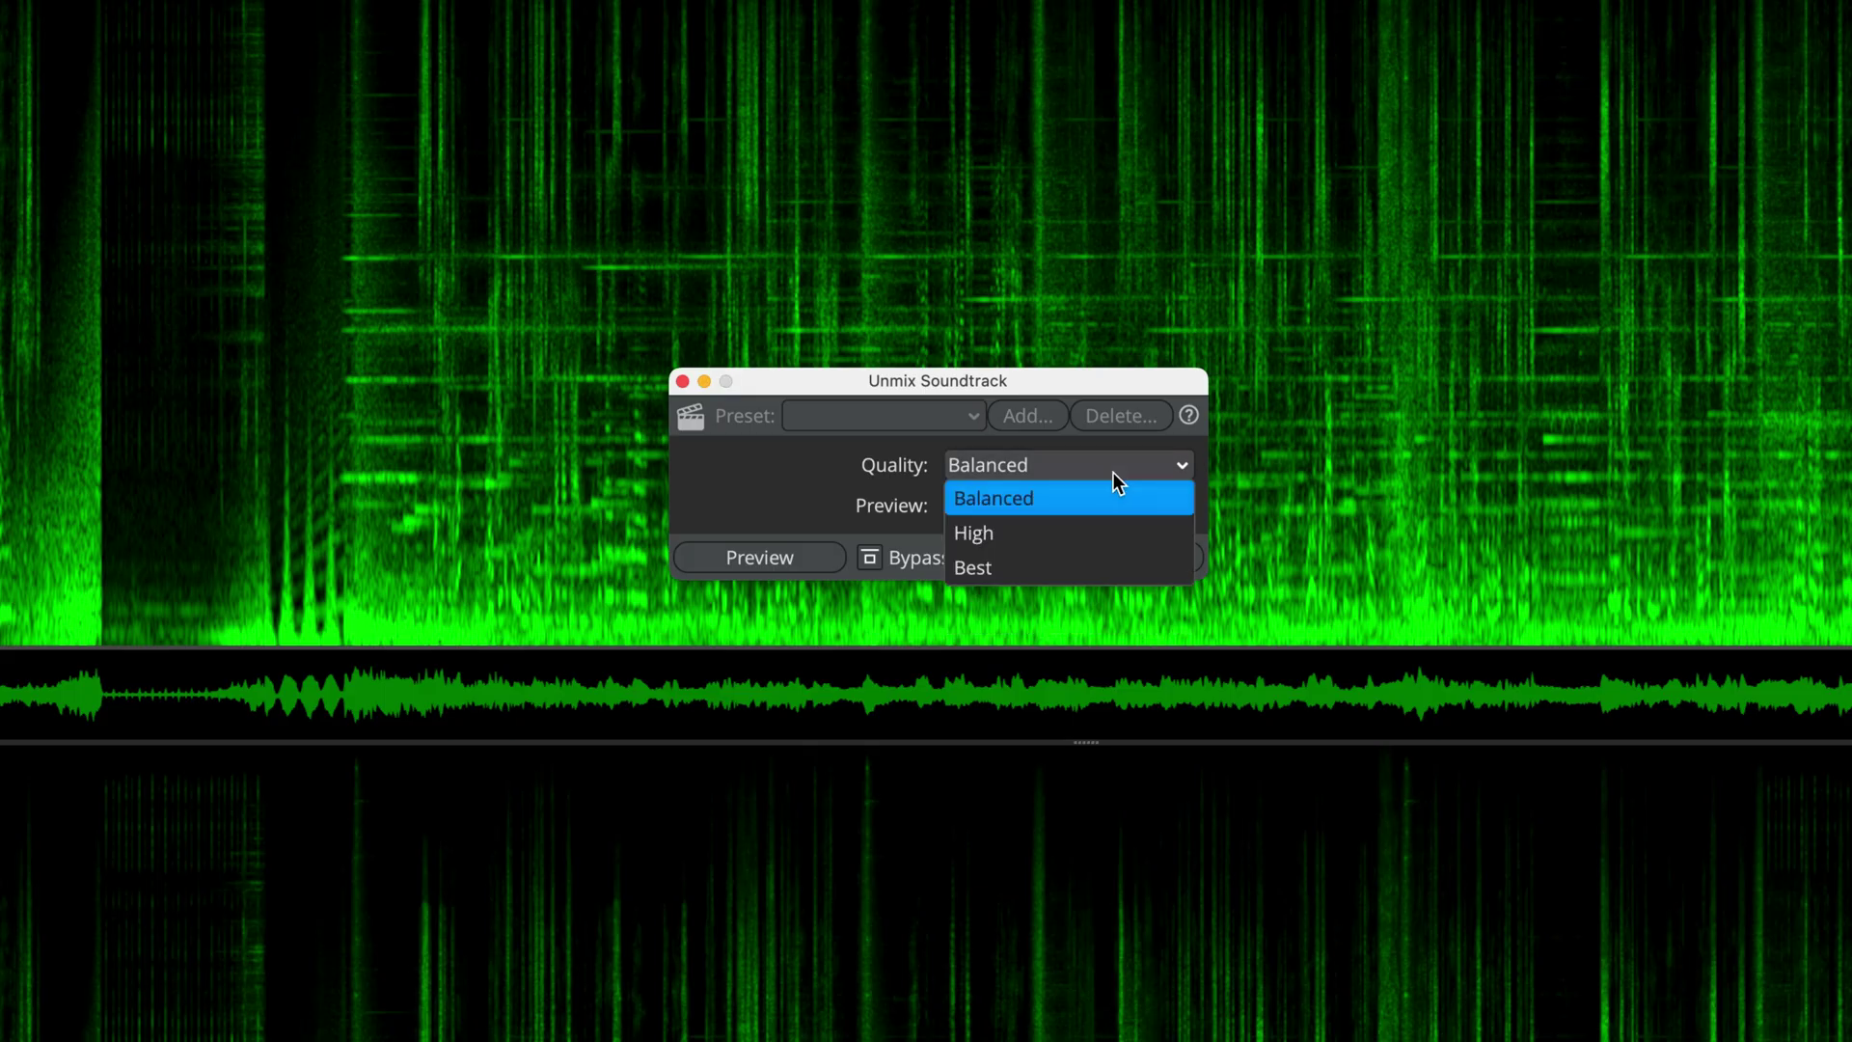
pyautogui.click(1076, 577)
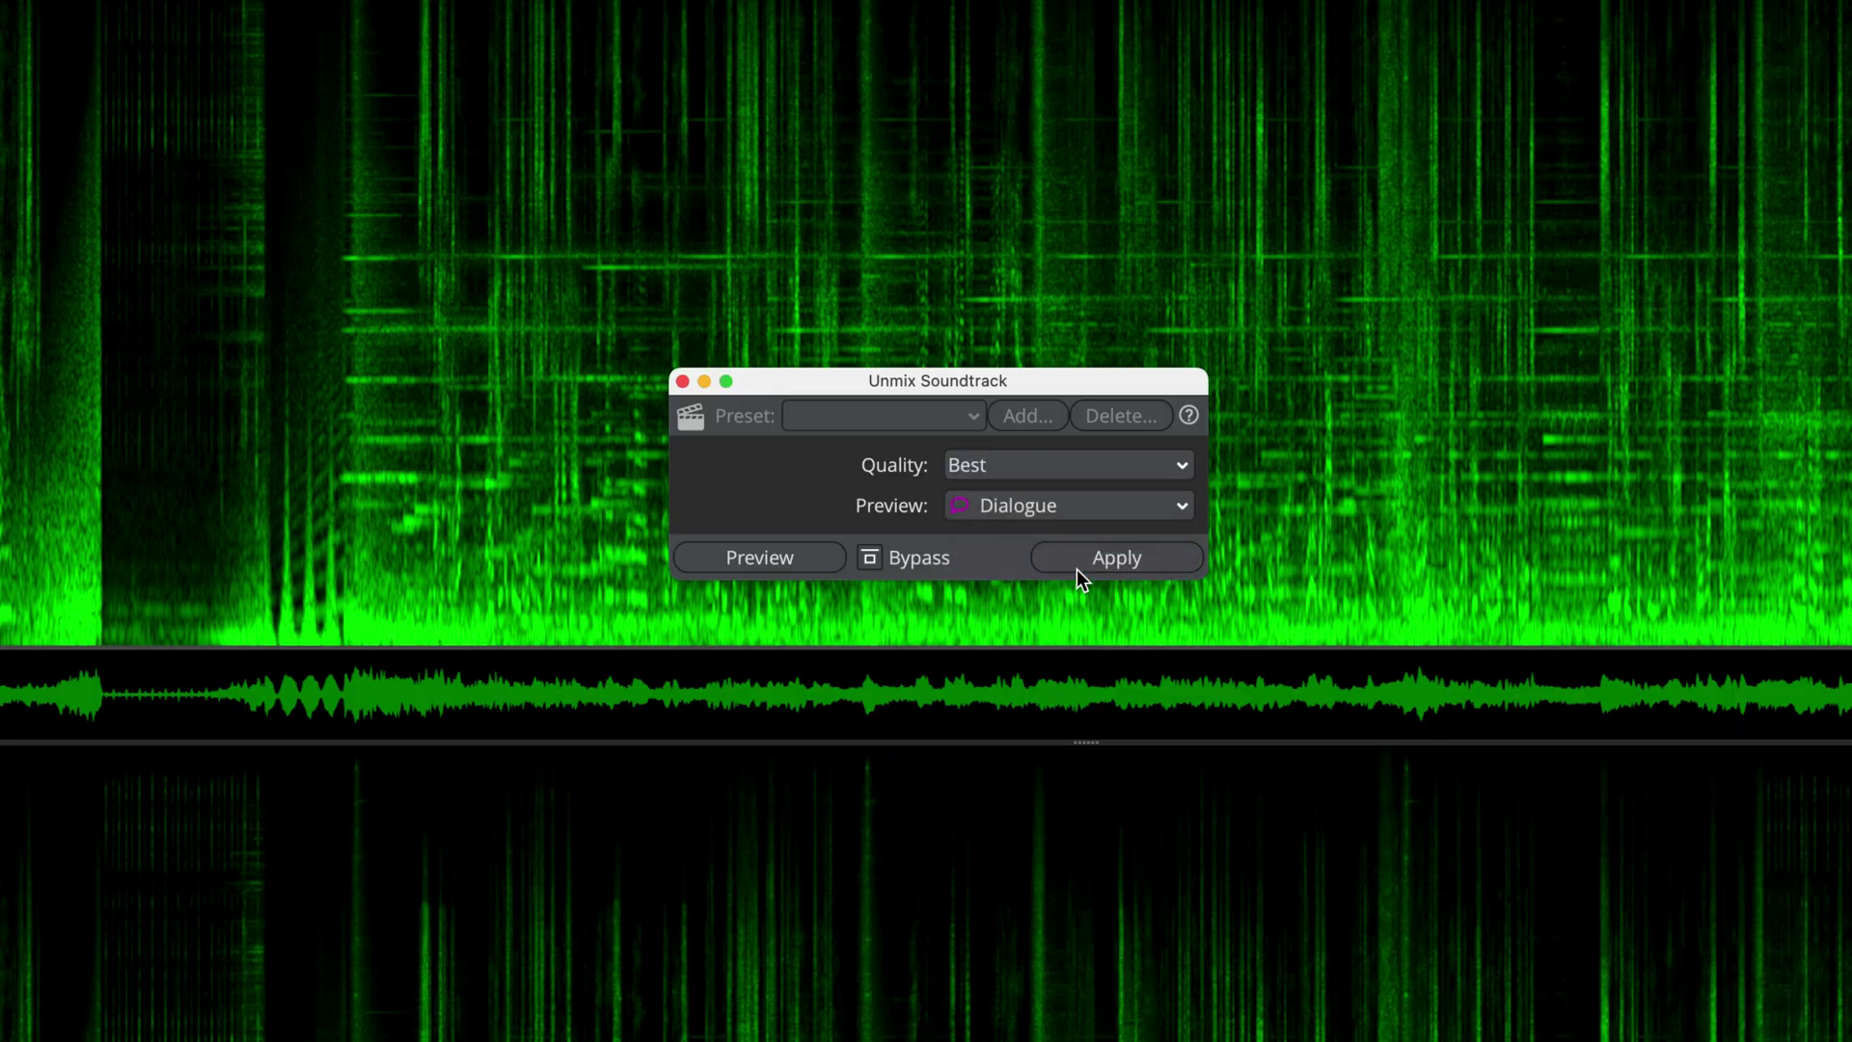
pyautogui.click(1165, 562)
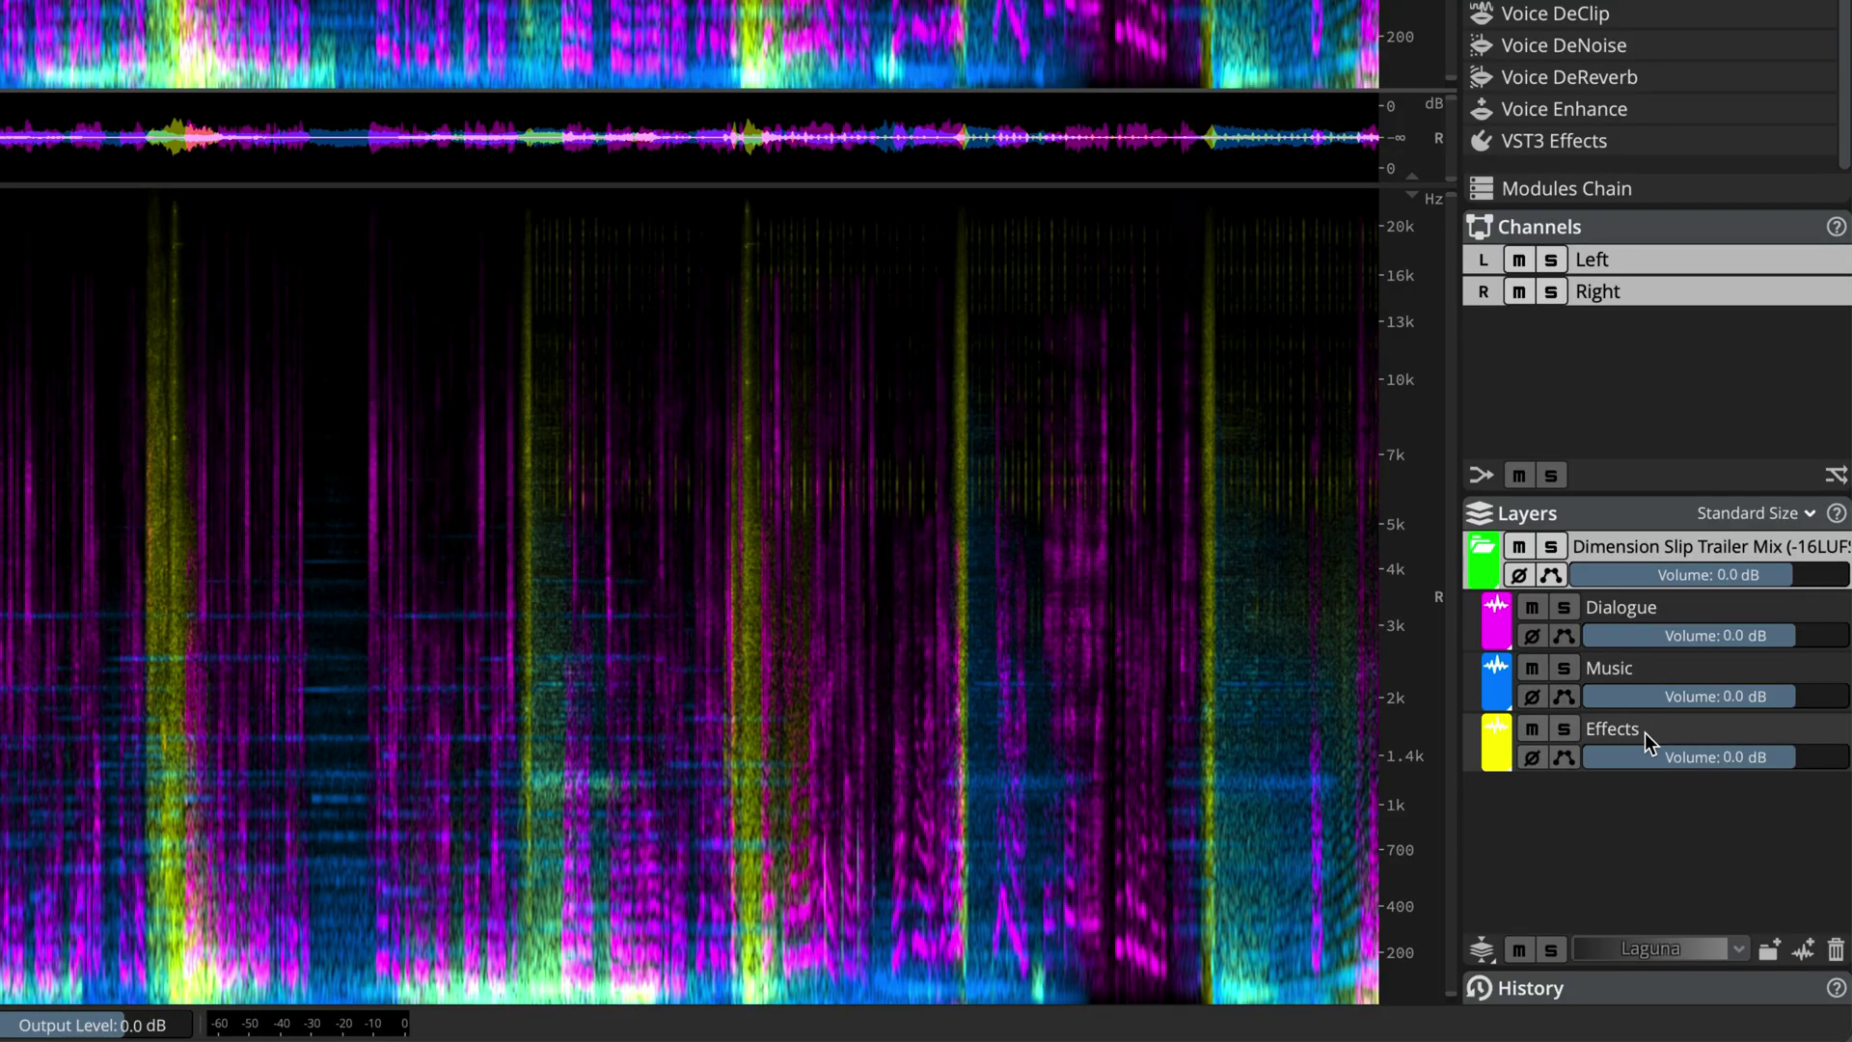
# - Solo the Effects layer and listen to it from about 15 seconds, then stop
pyautogui.click(1563, 728)
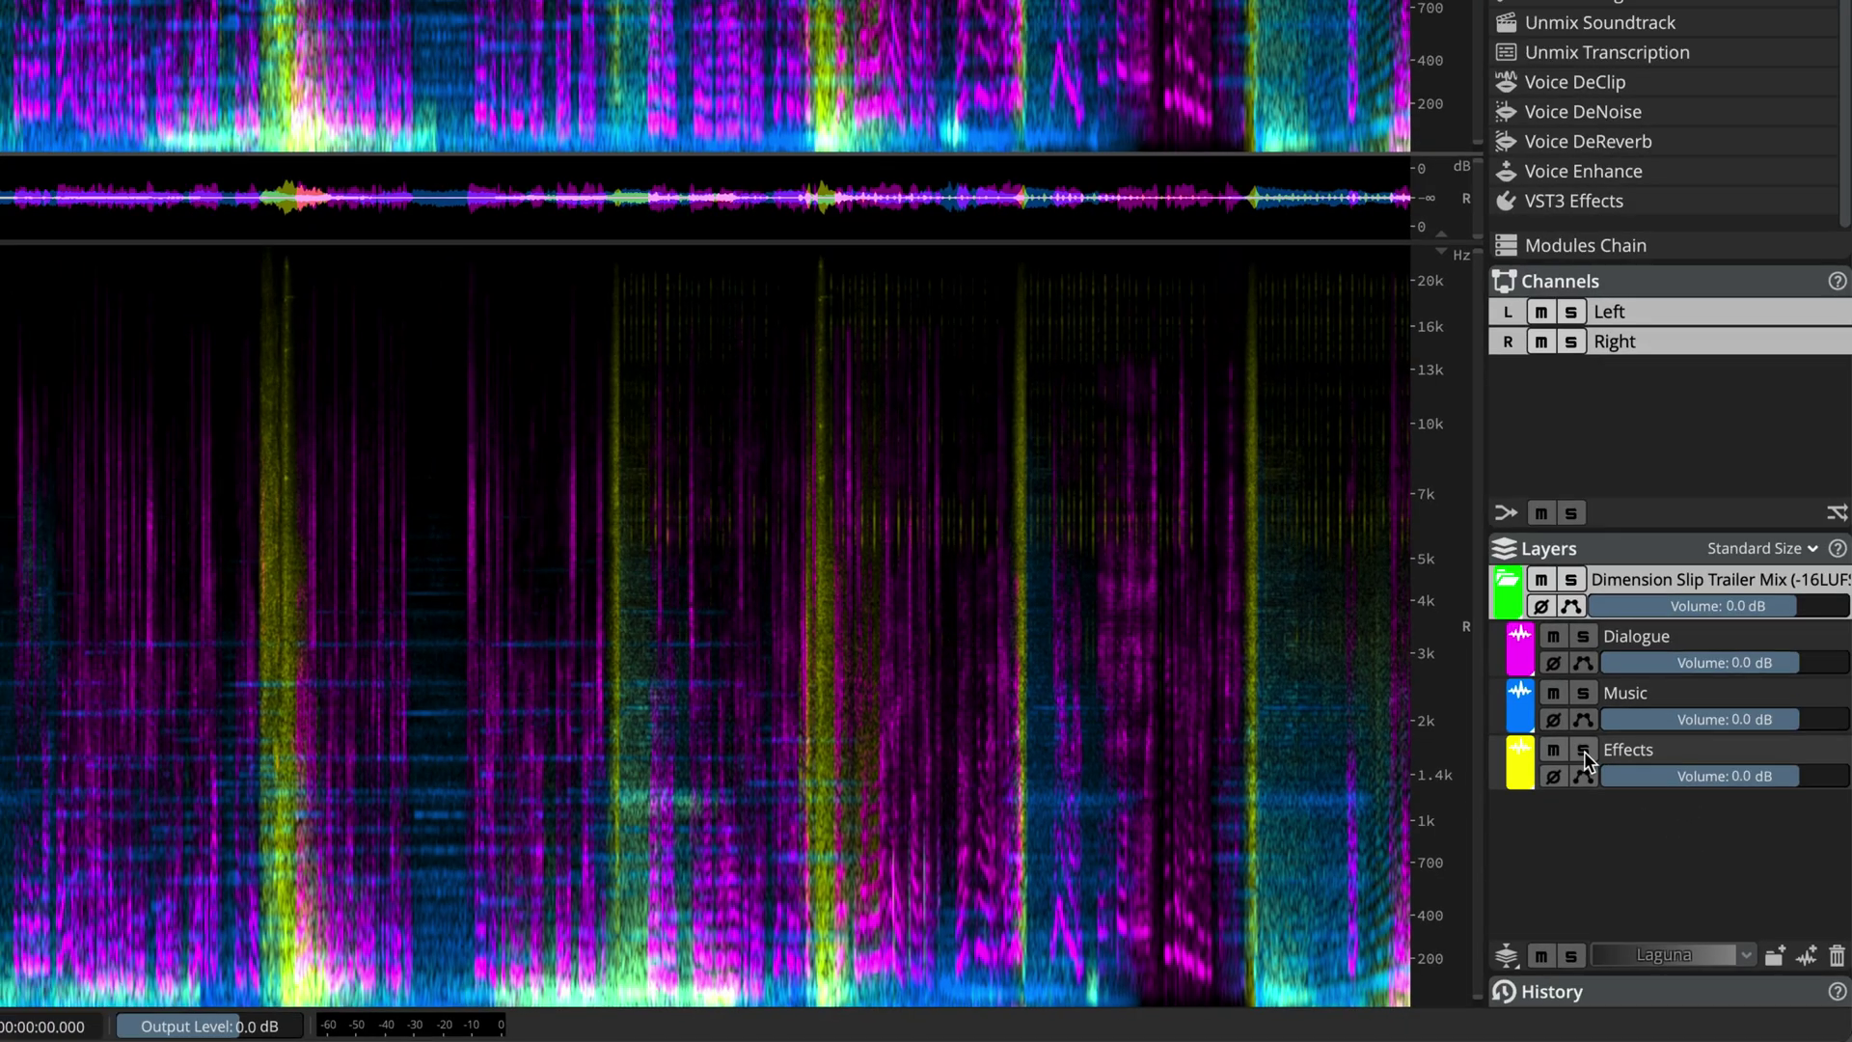
pyautogui.press('space')
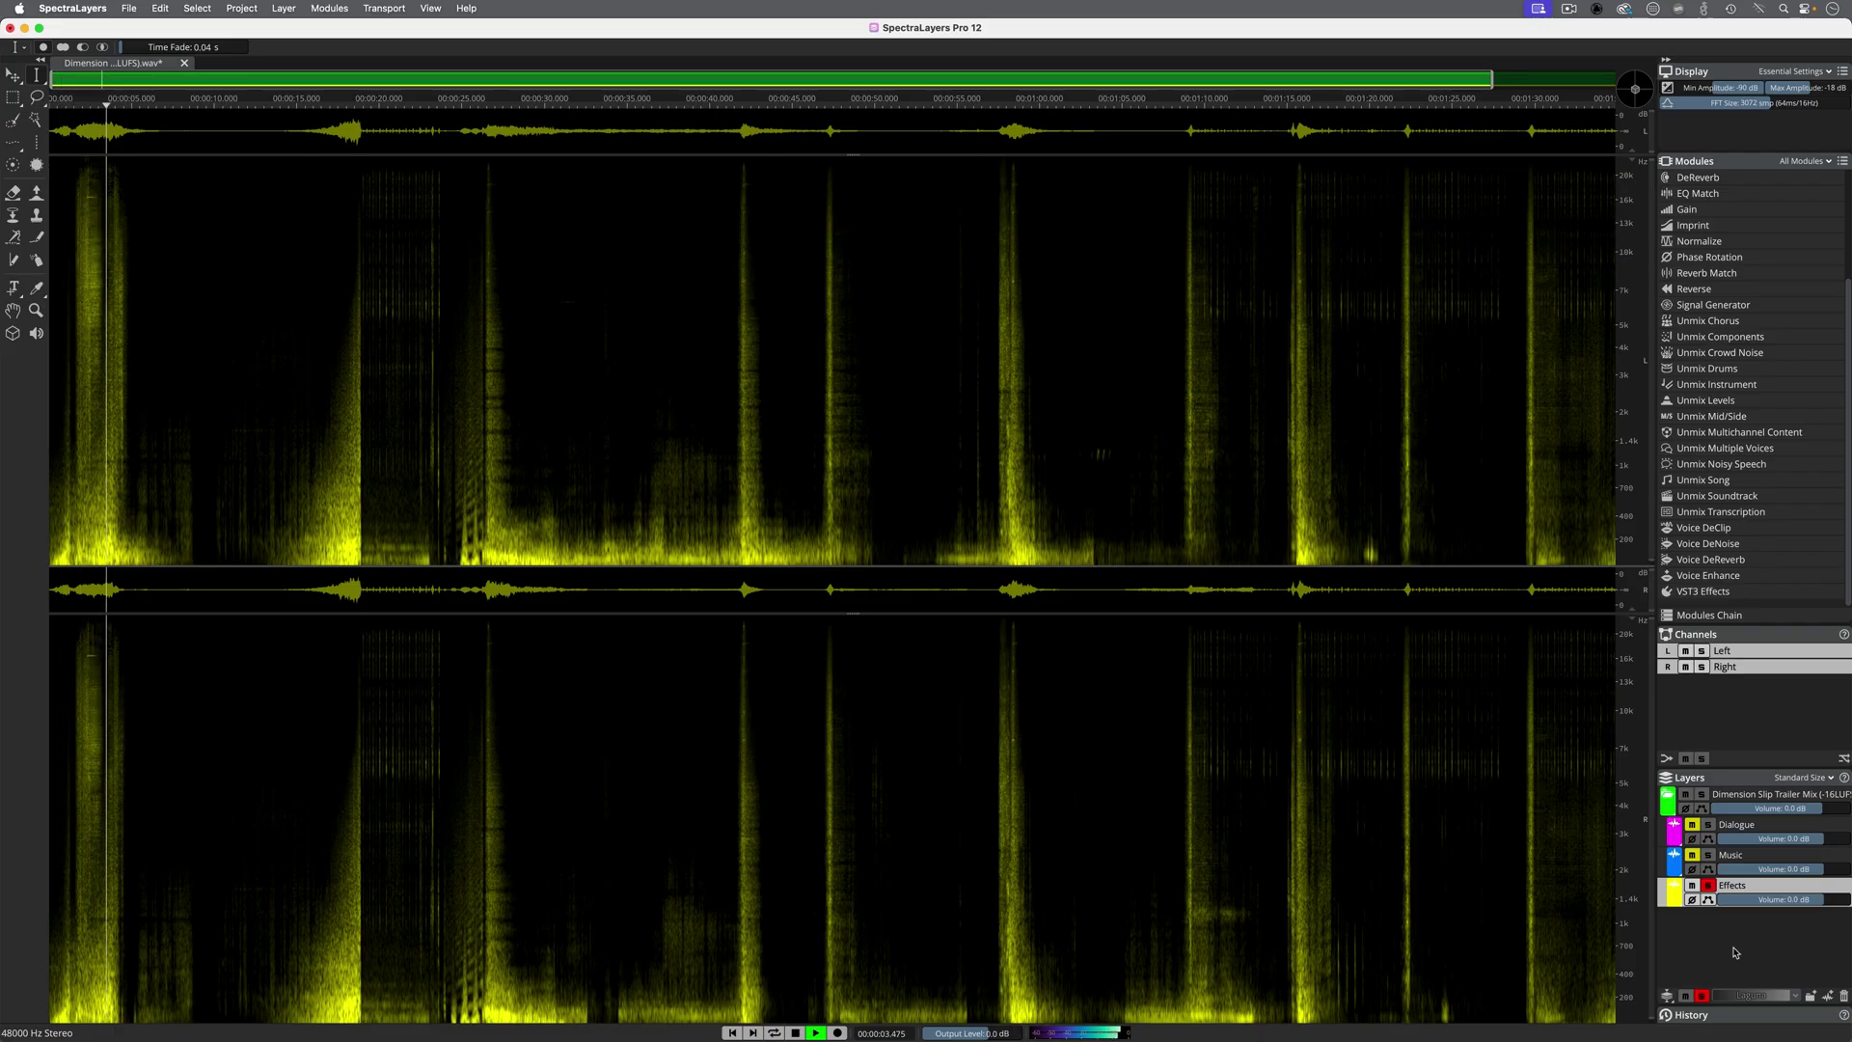
pyautogui.click(306, 374)
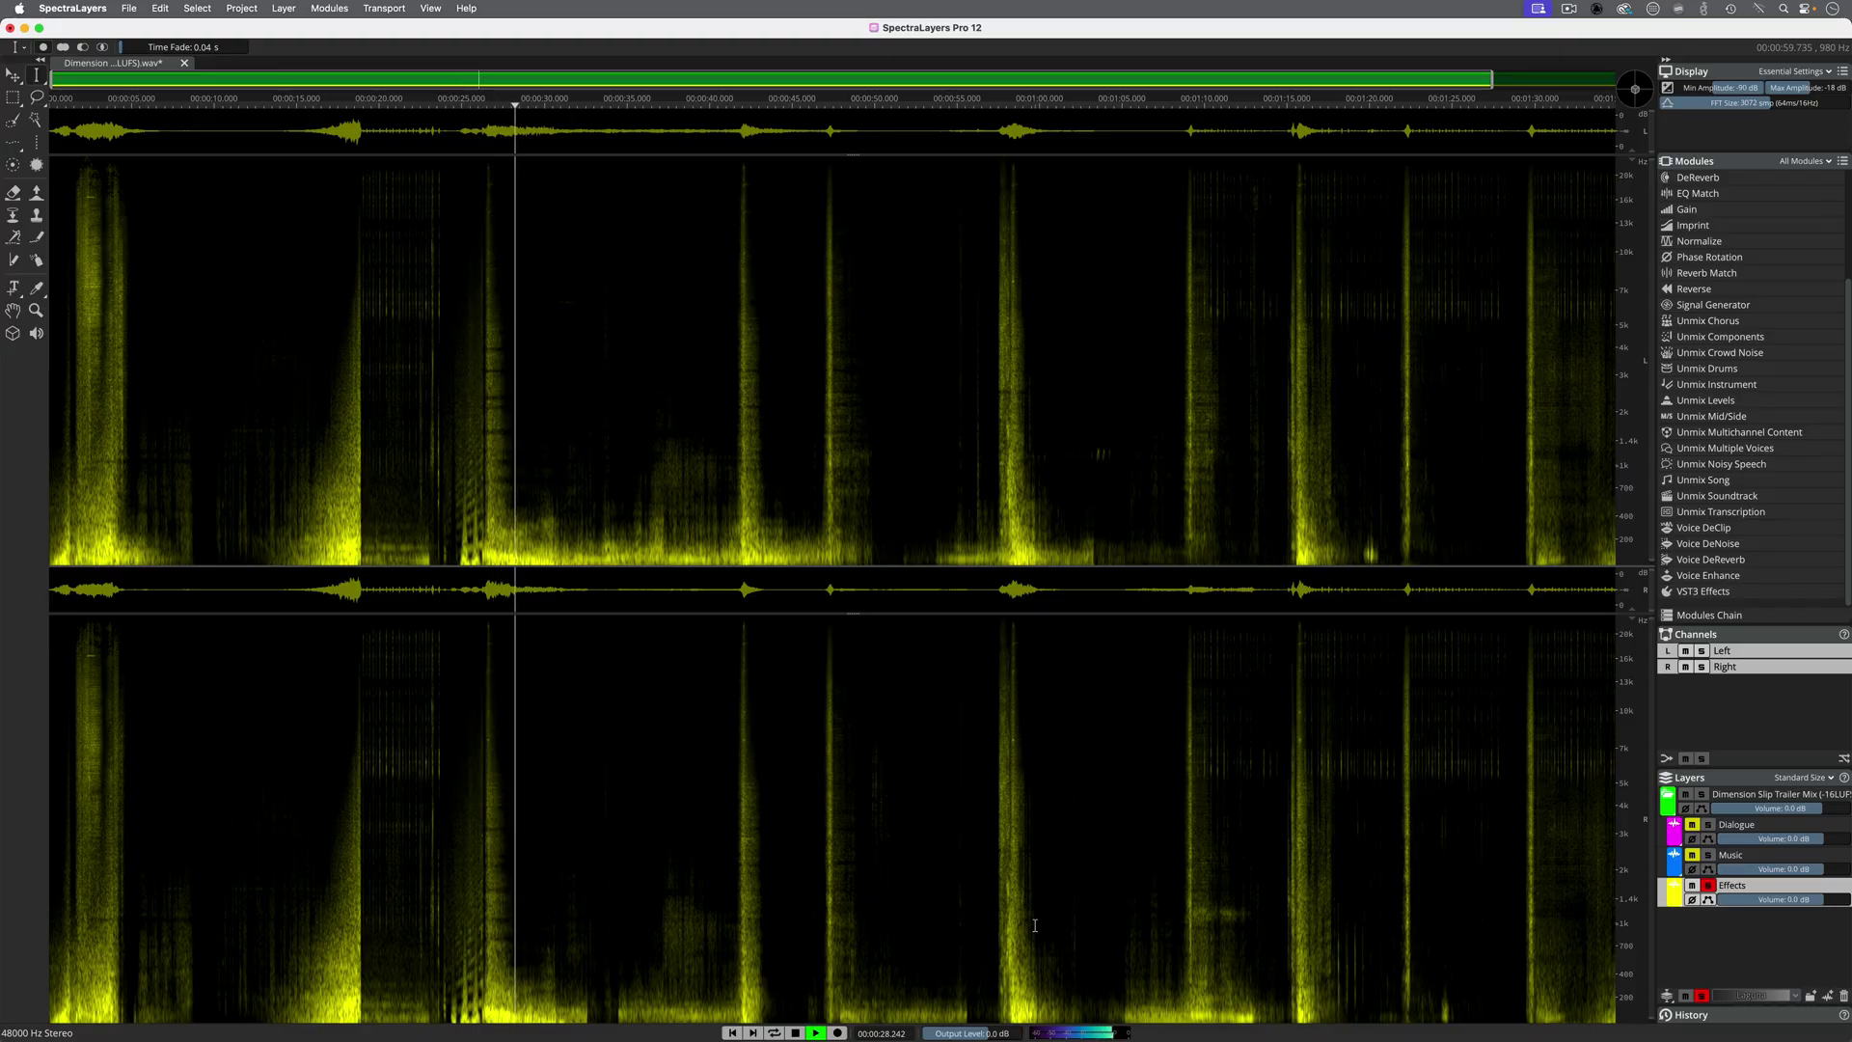
pyautogui.press('space')
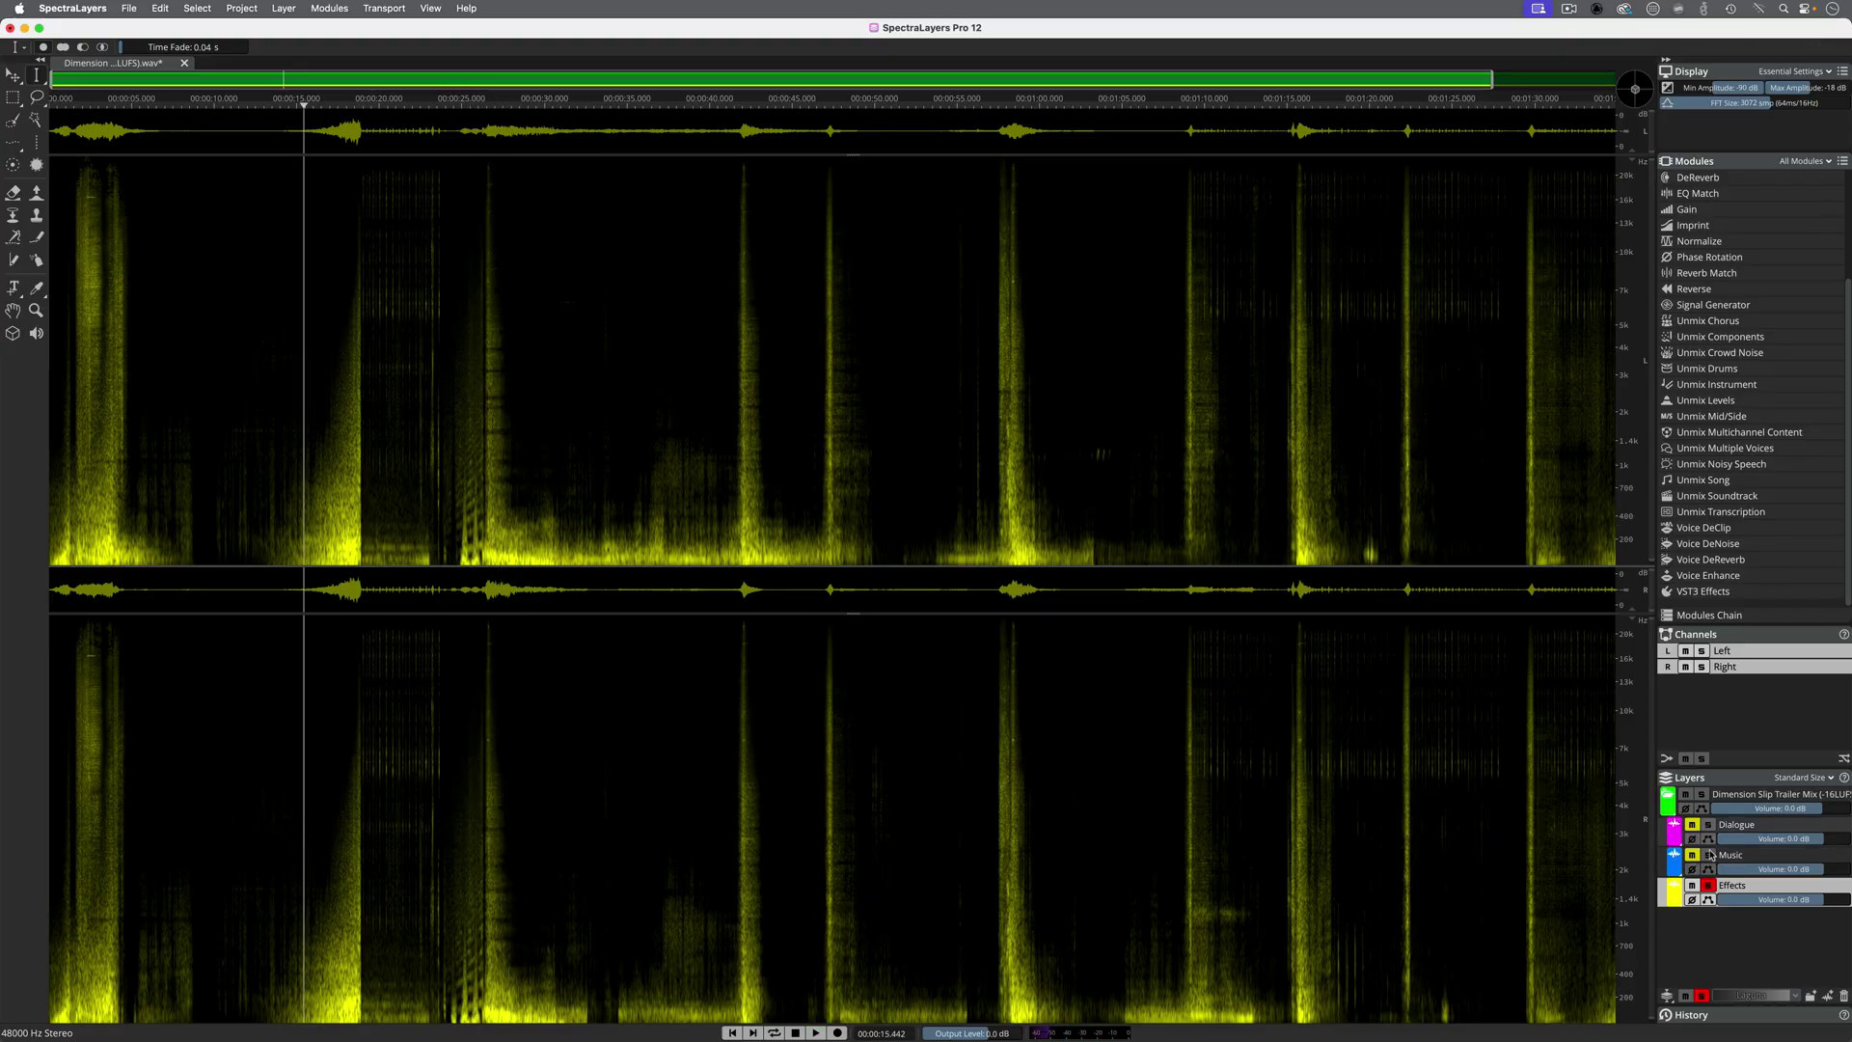
# - Move the solo from Effects to Music, play the music alone, then unsolo Music
pyautogui.click(1708, 885)
pyautogui.click(1708, 854)
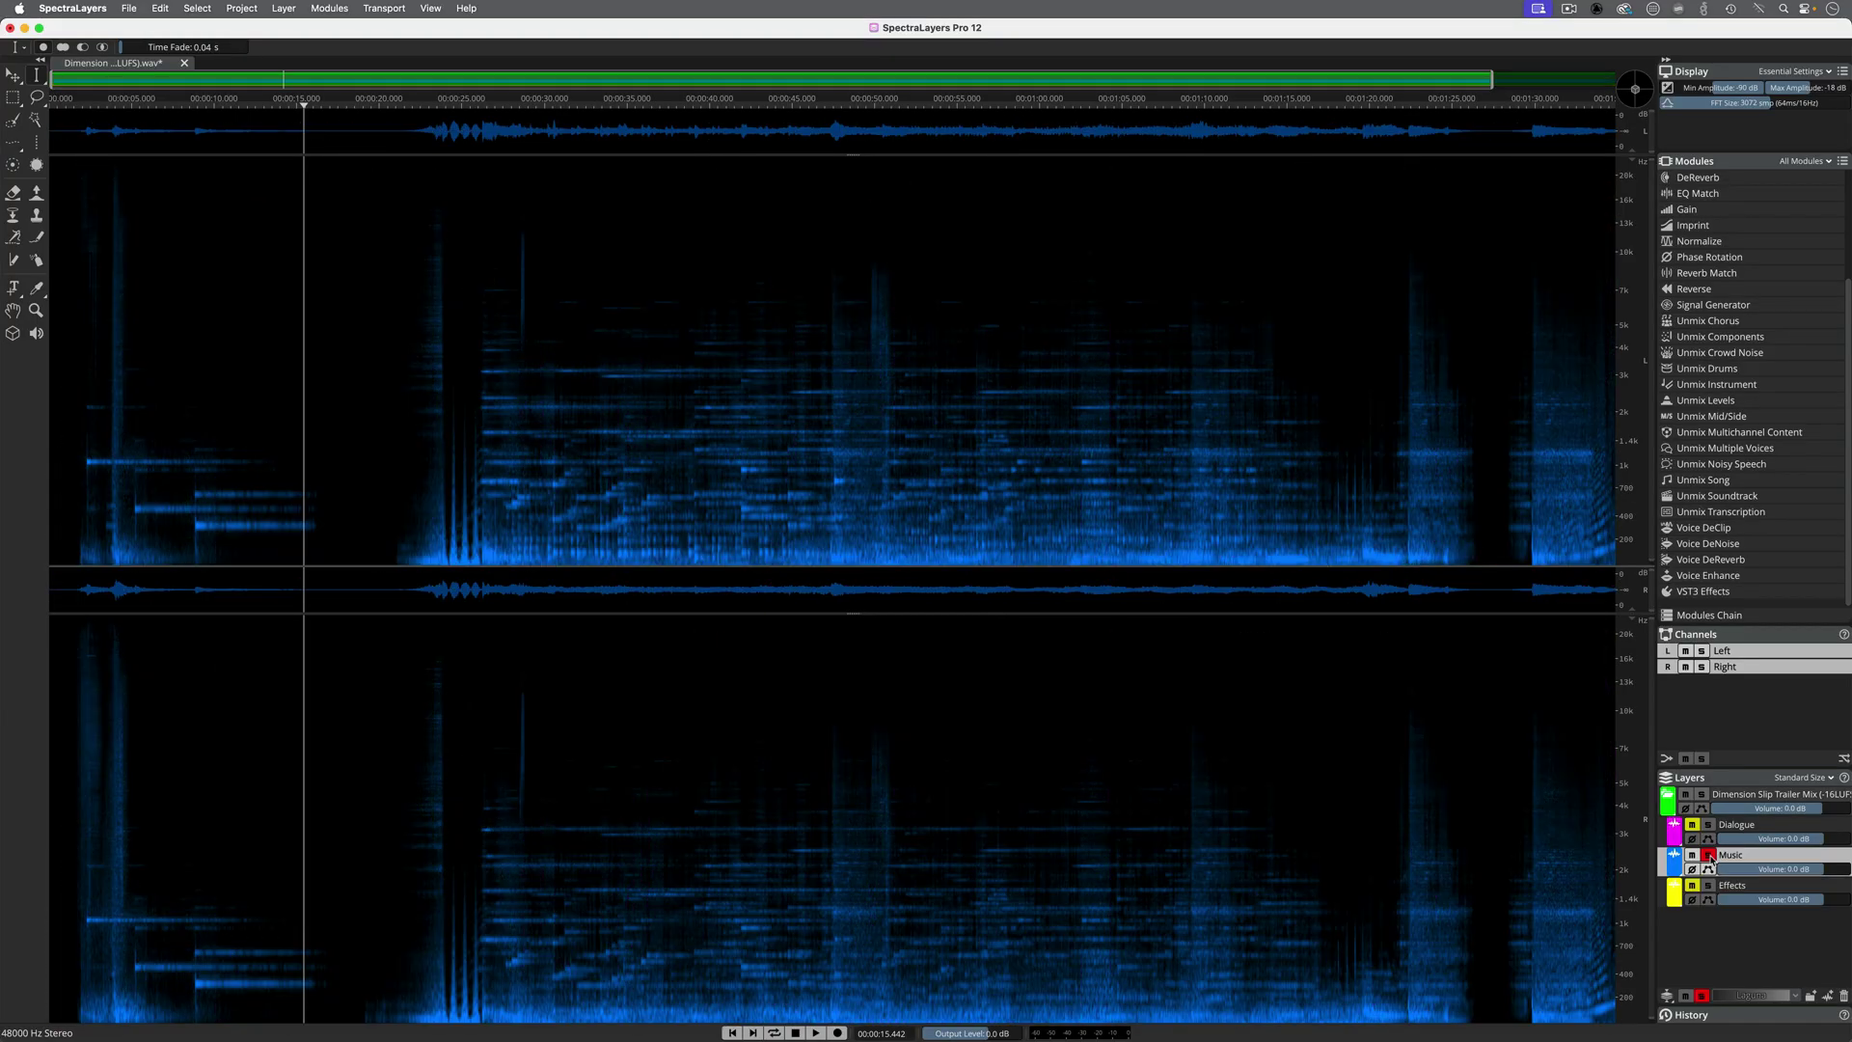
pyautogui.press('space')
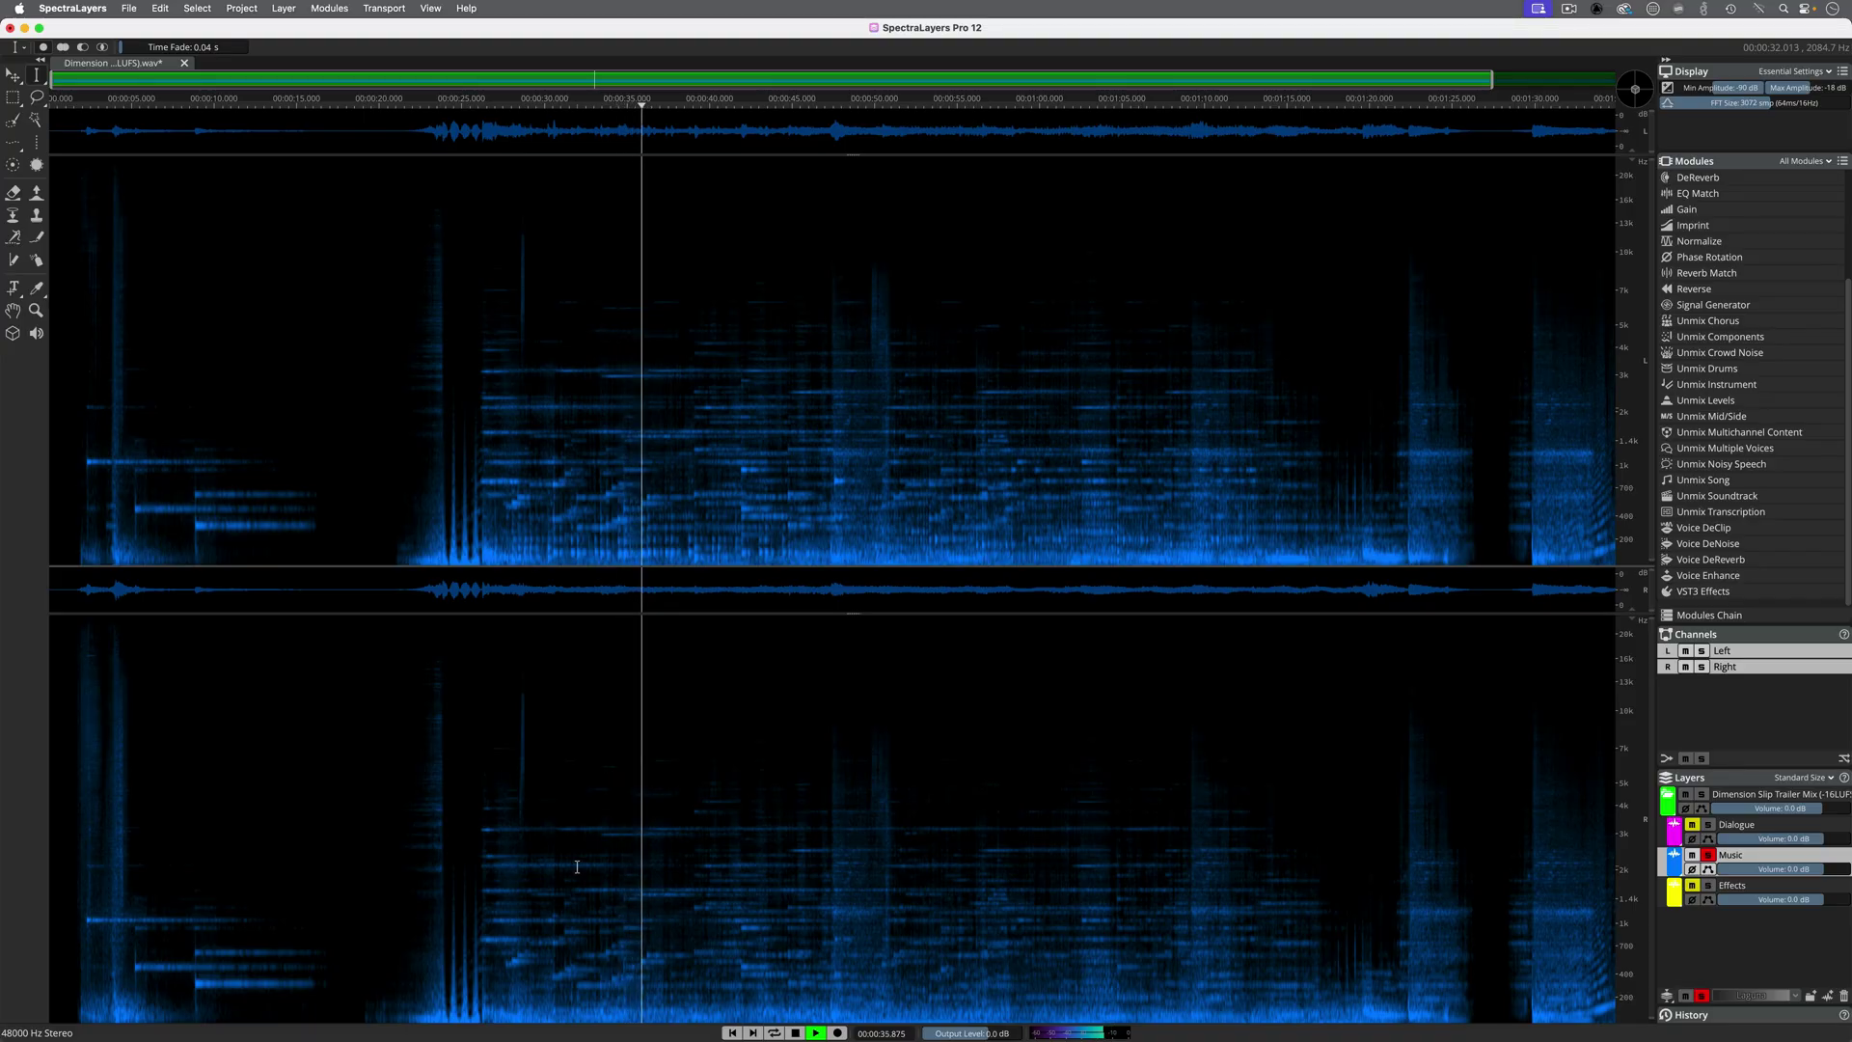
pyautogui.press('space')
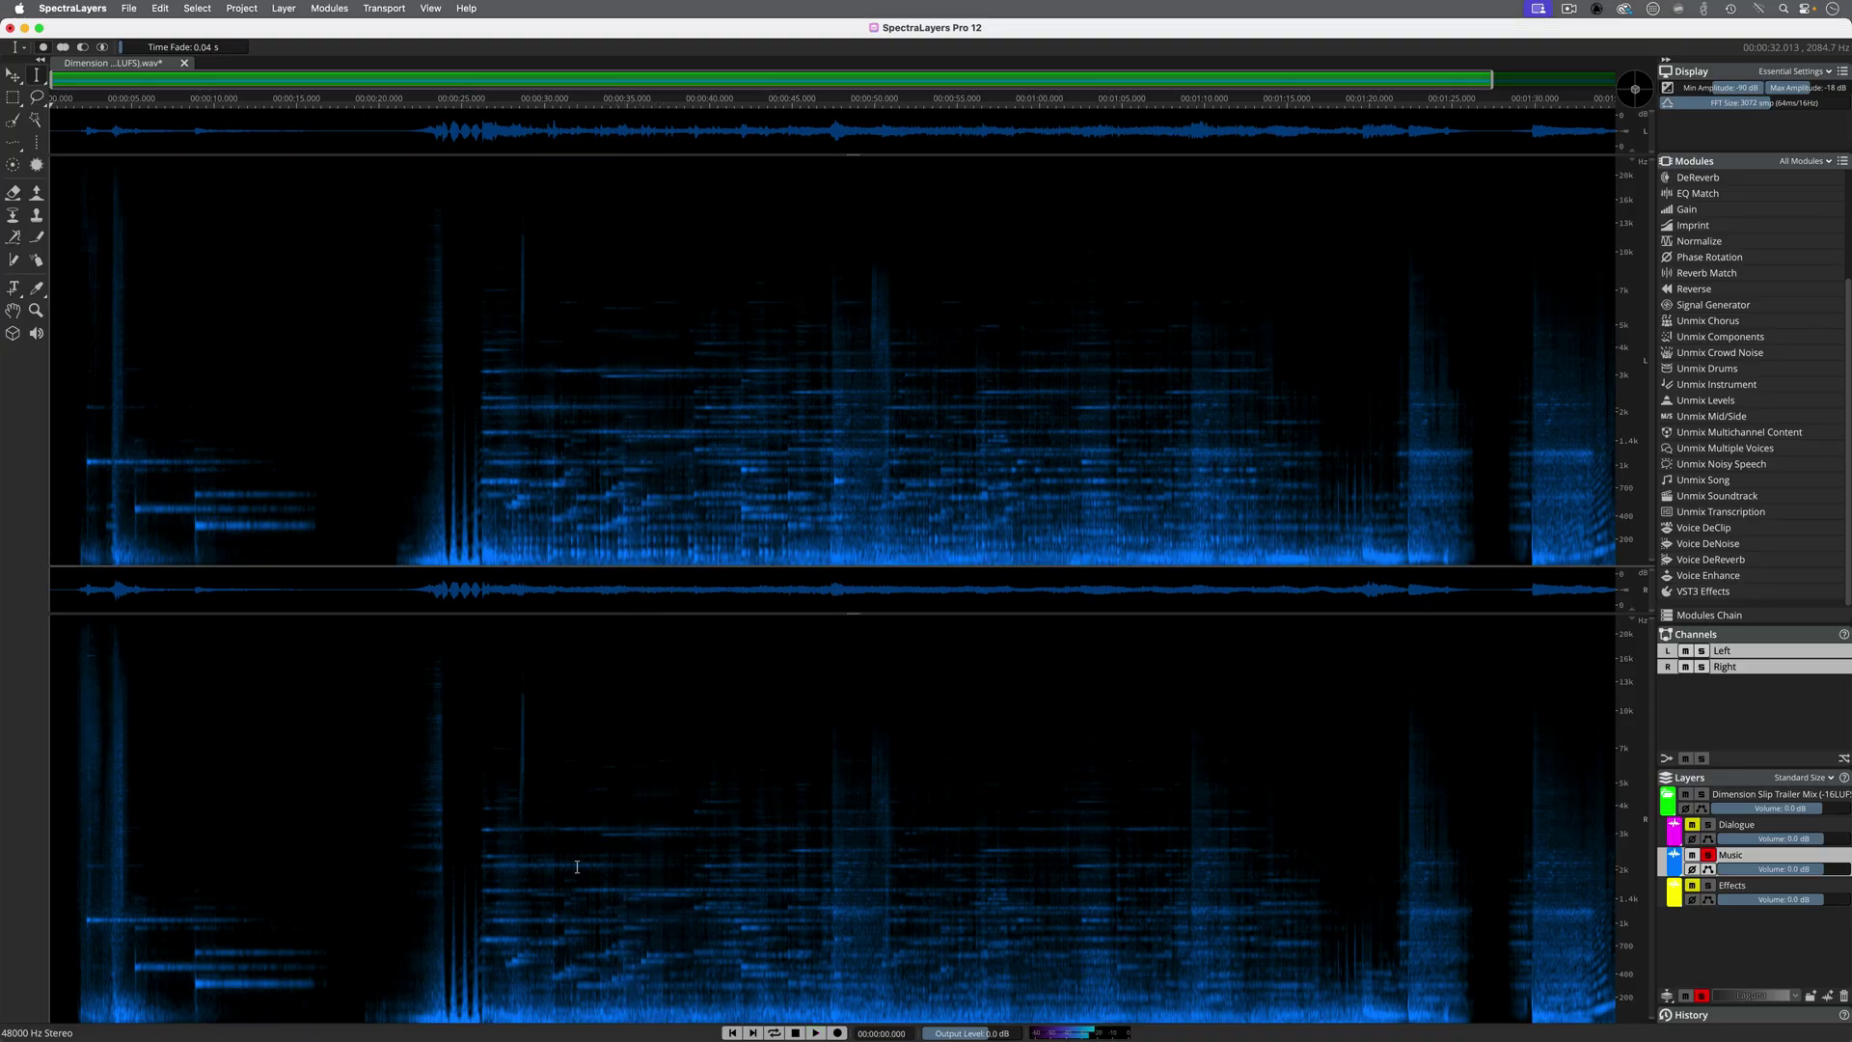
pyautogui.click(1709, 856)
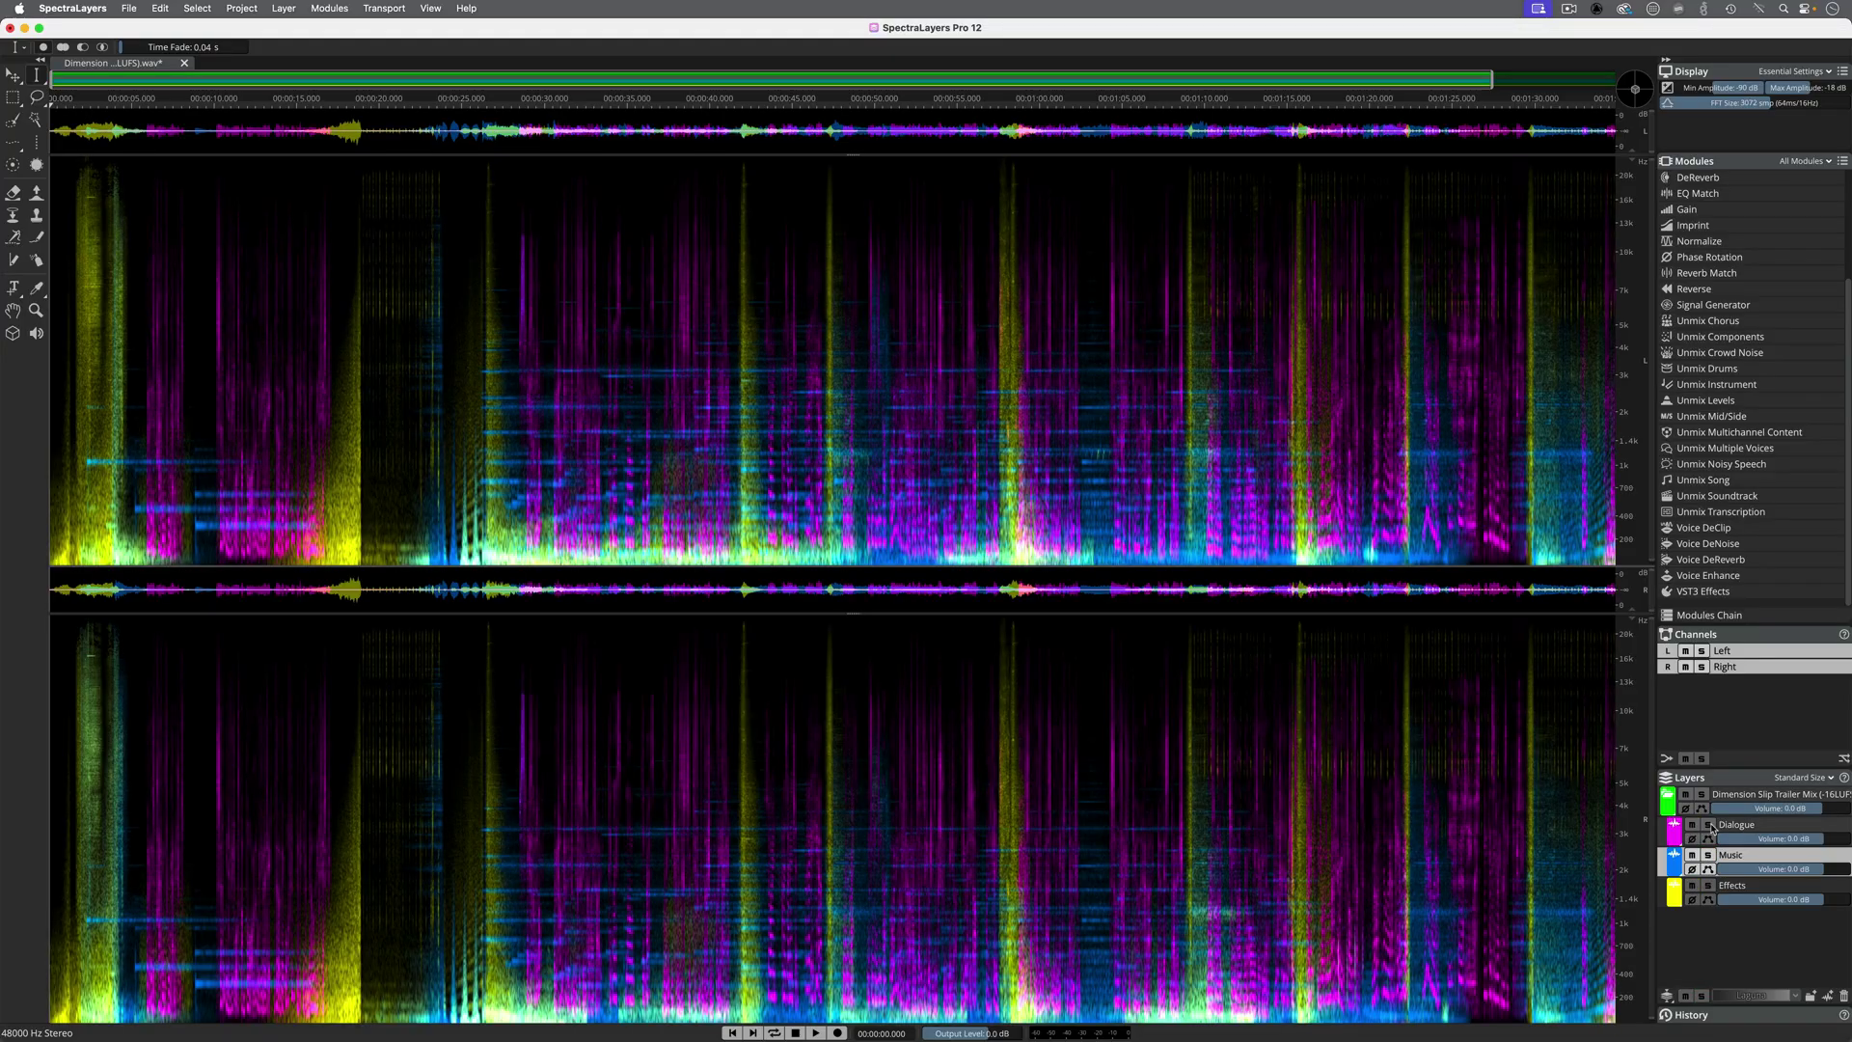
pyautogui.click(1709, 825)
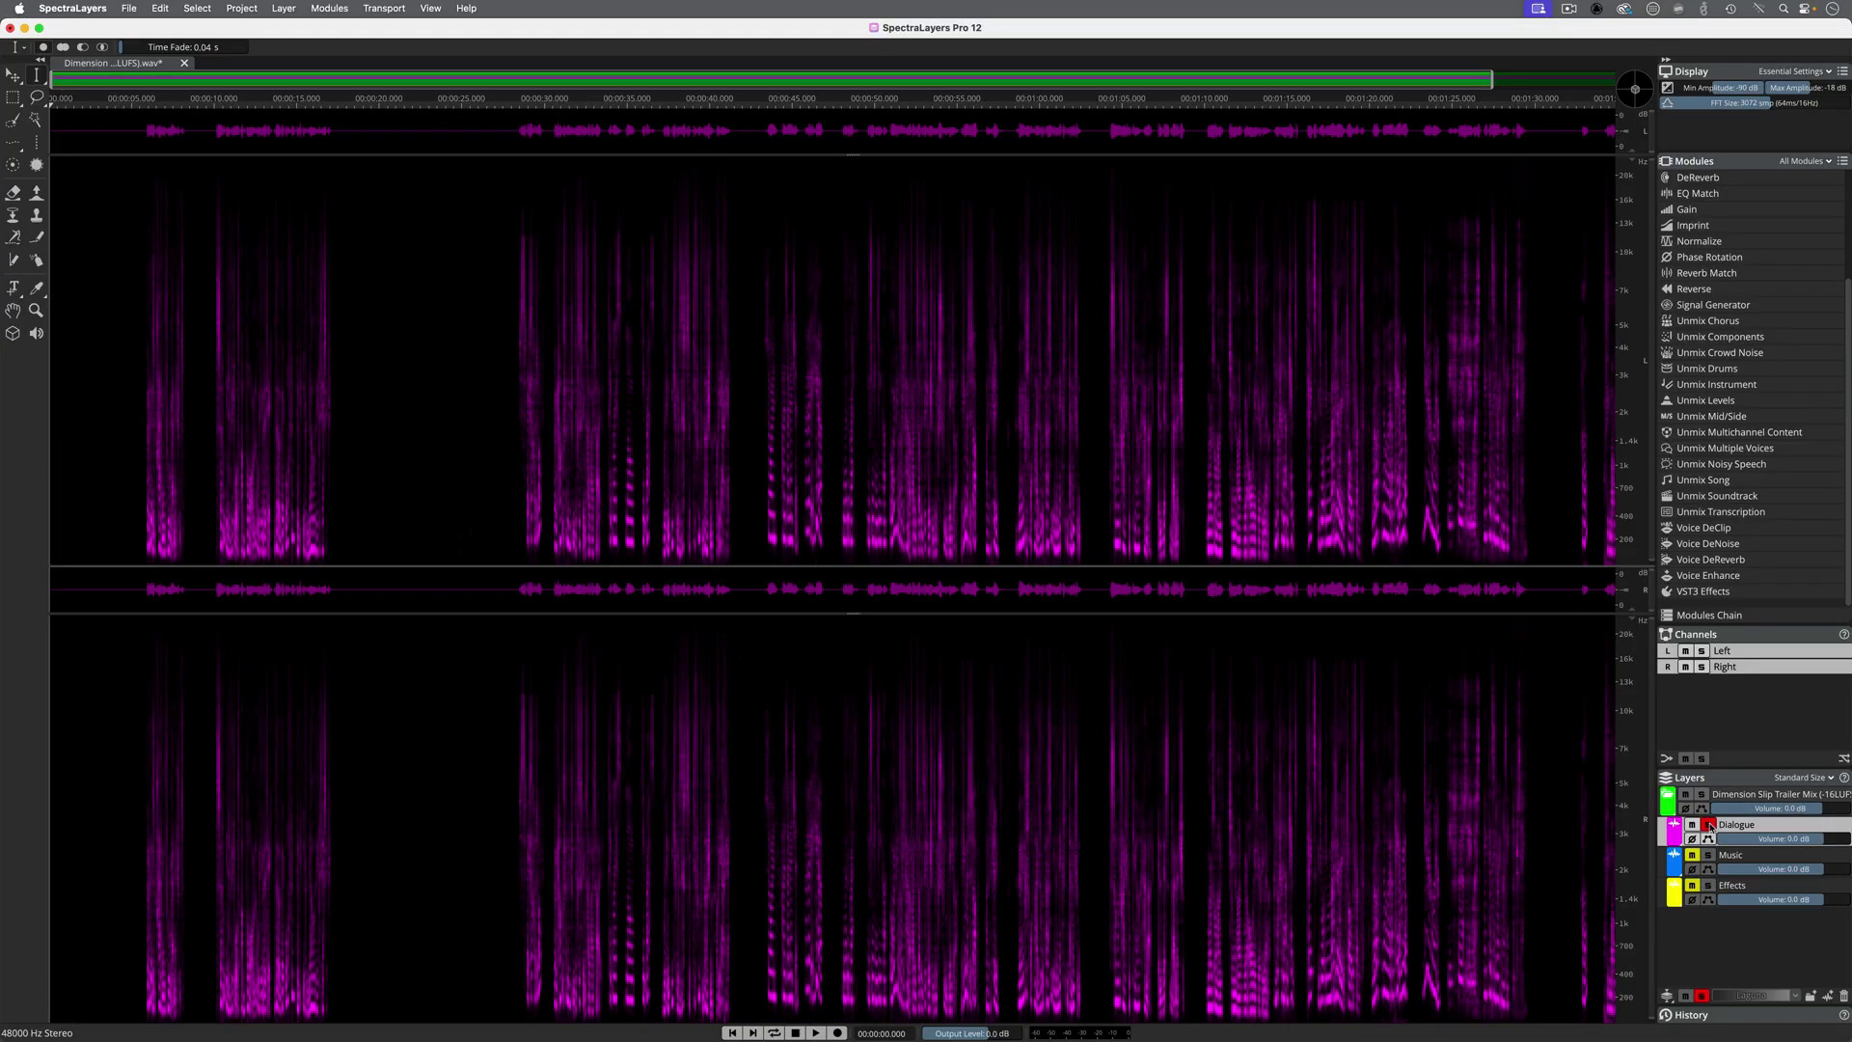
pyautogui.click(140, 447)
pyautogui.press('space')
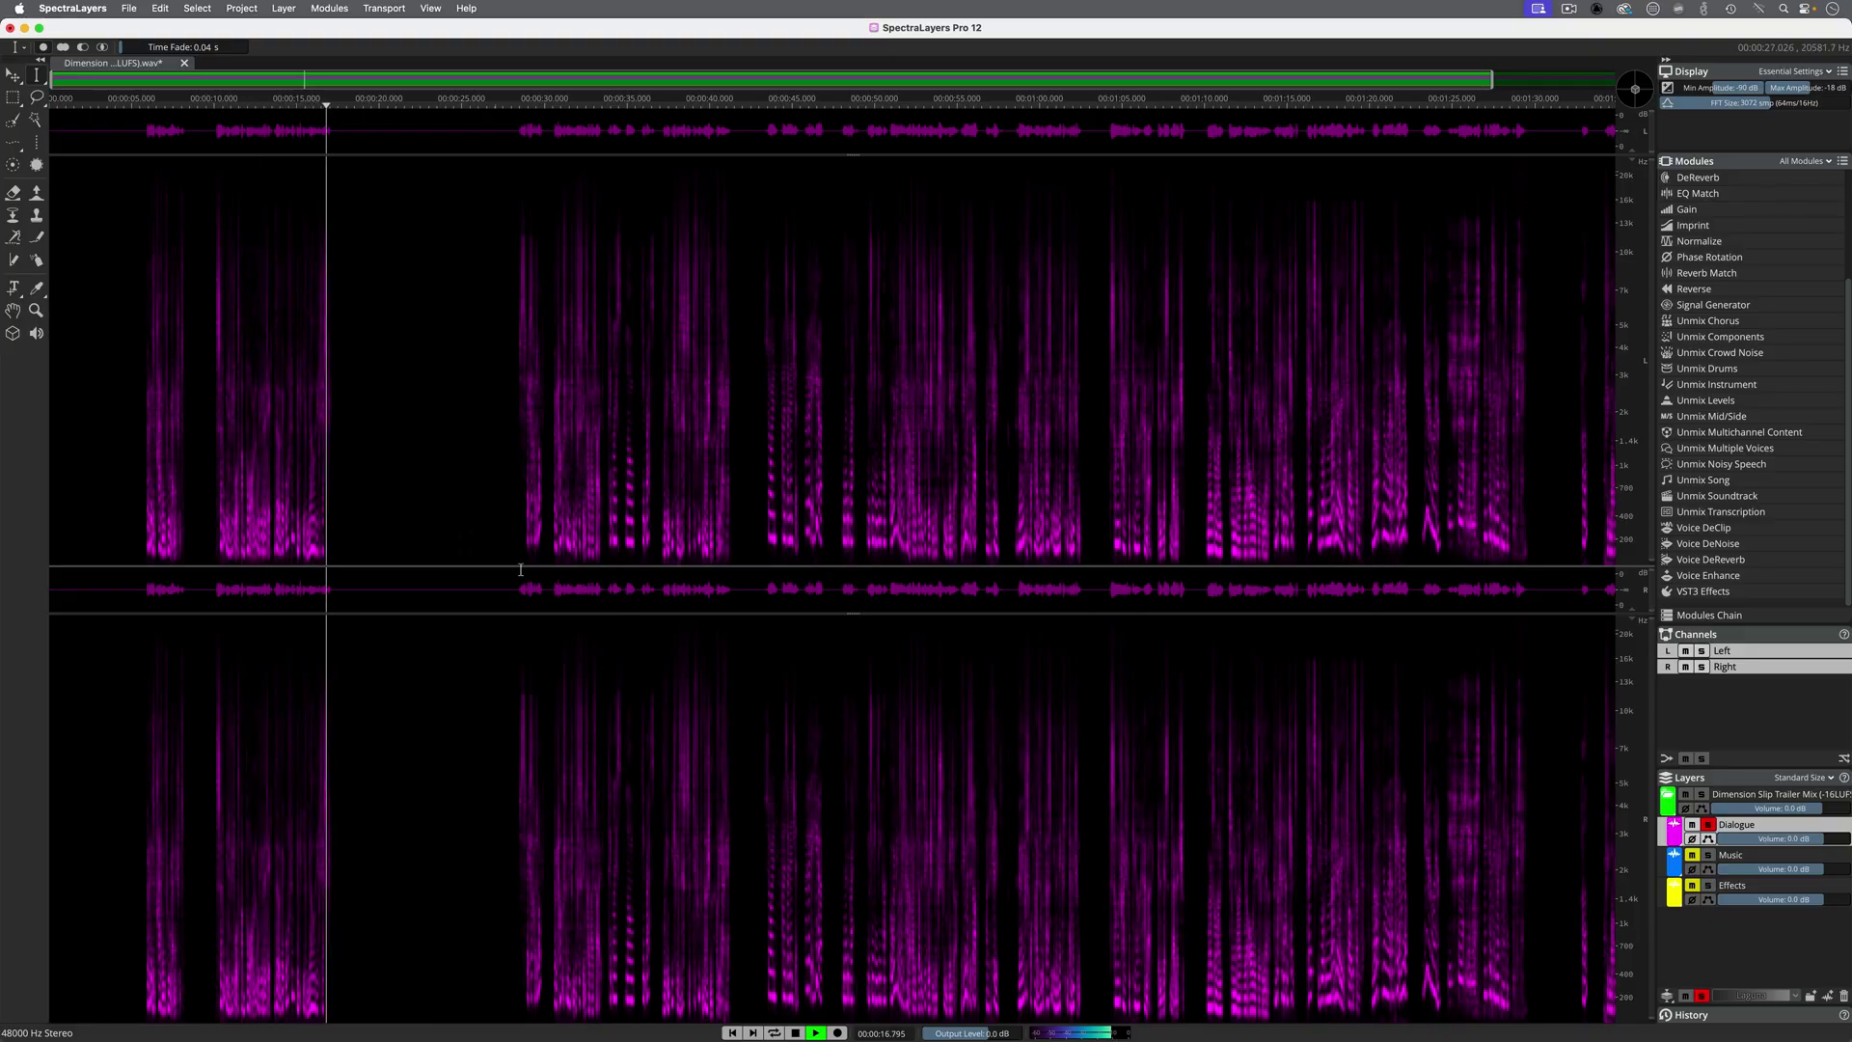
pyautogui.click(511, 515)
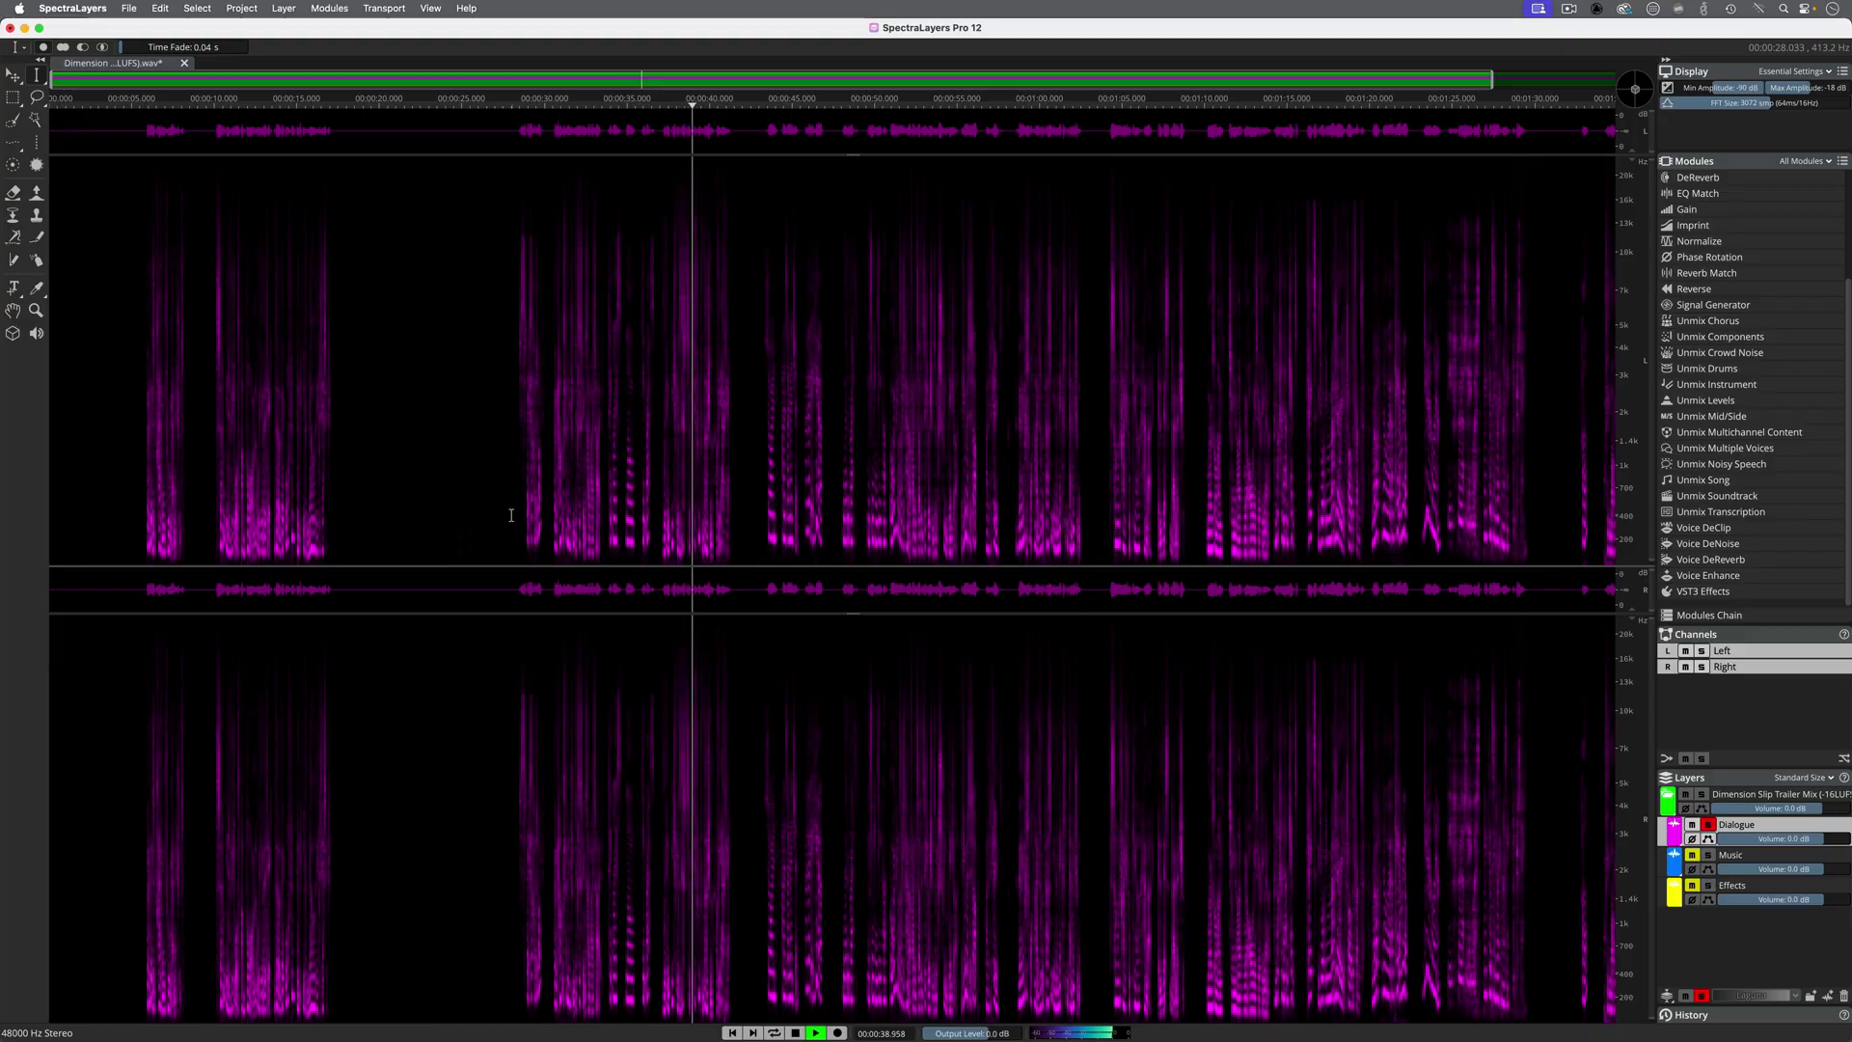
pyautogui.click(1708, 825)
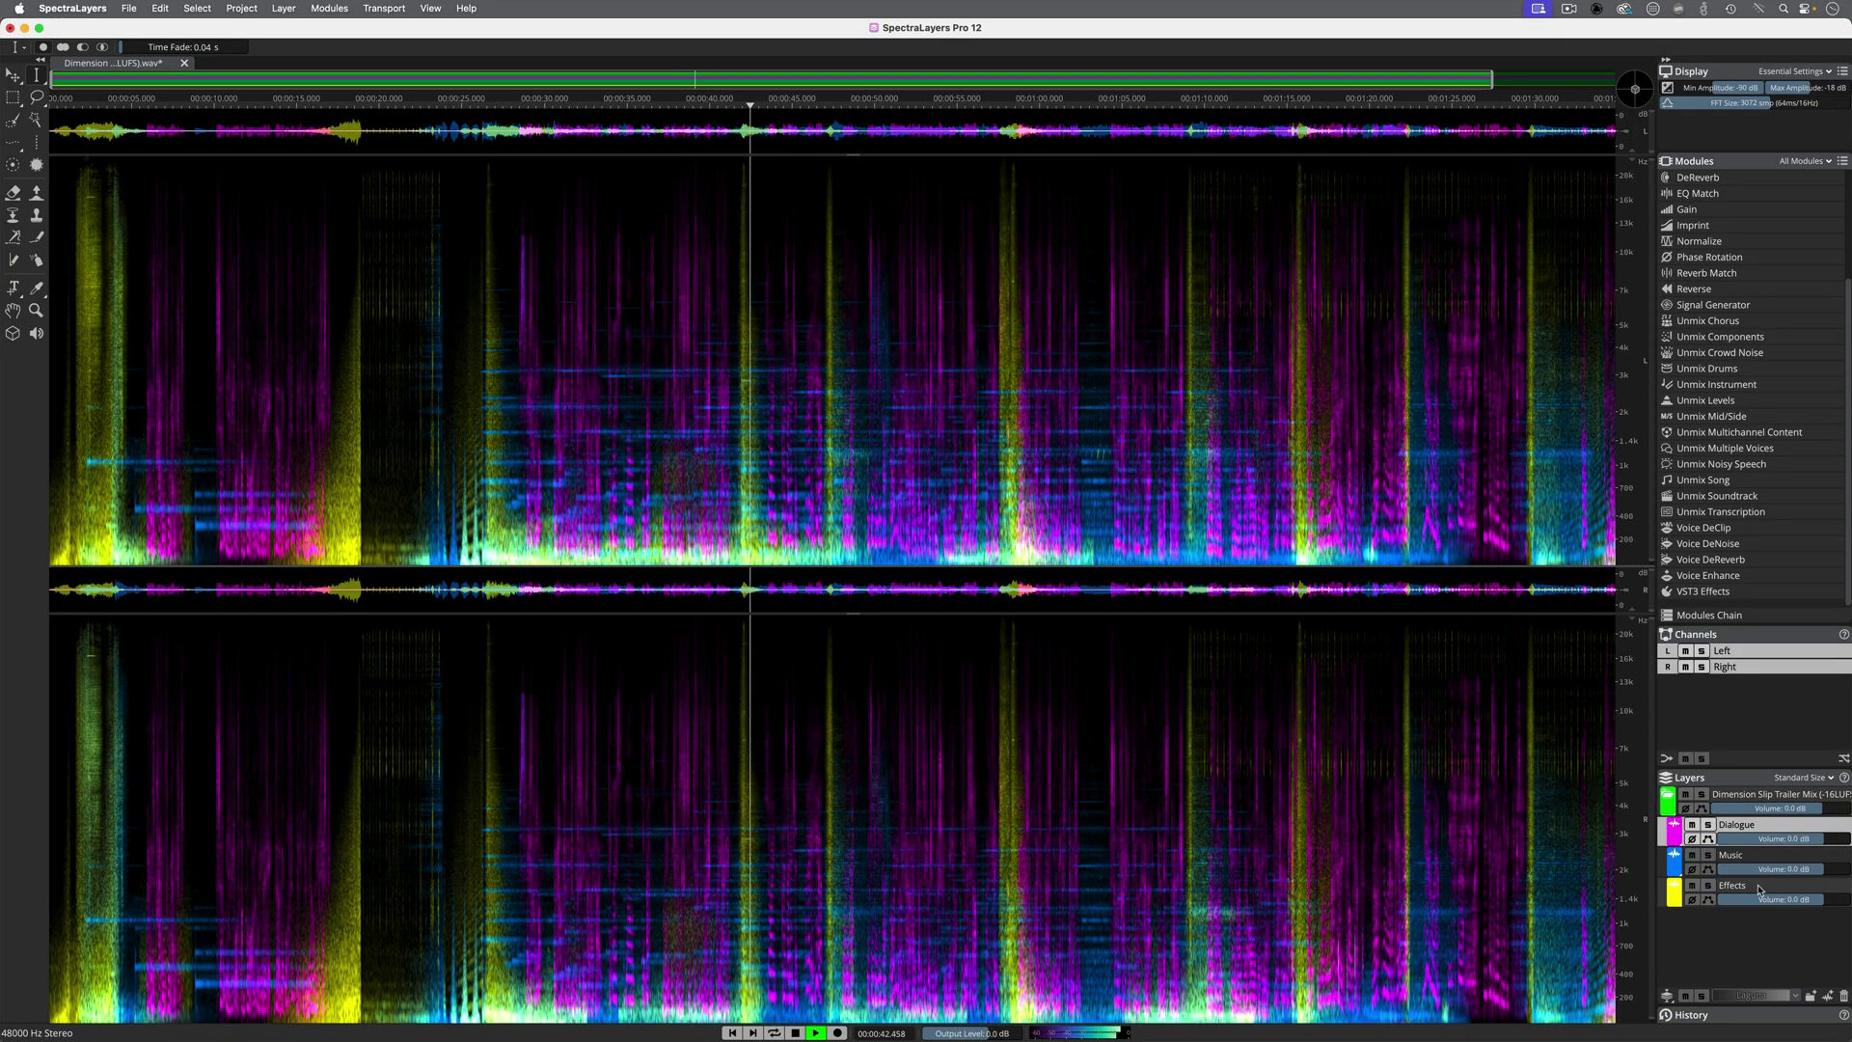
# - Toggle solo through Dialogue and Music, ending with the Effects layer soloed
pyautogui.click(1708, 826)
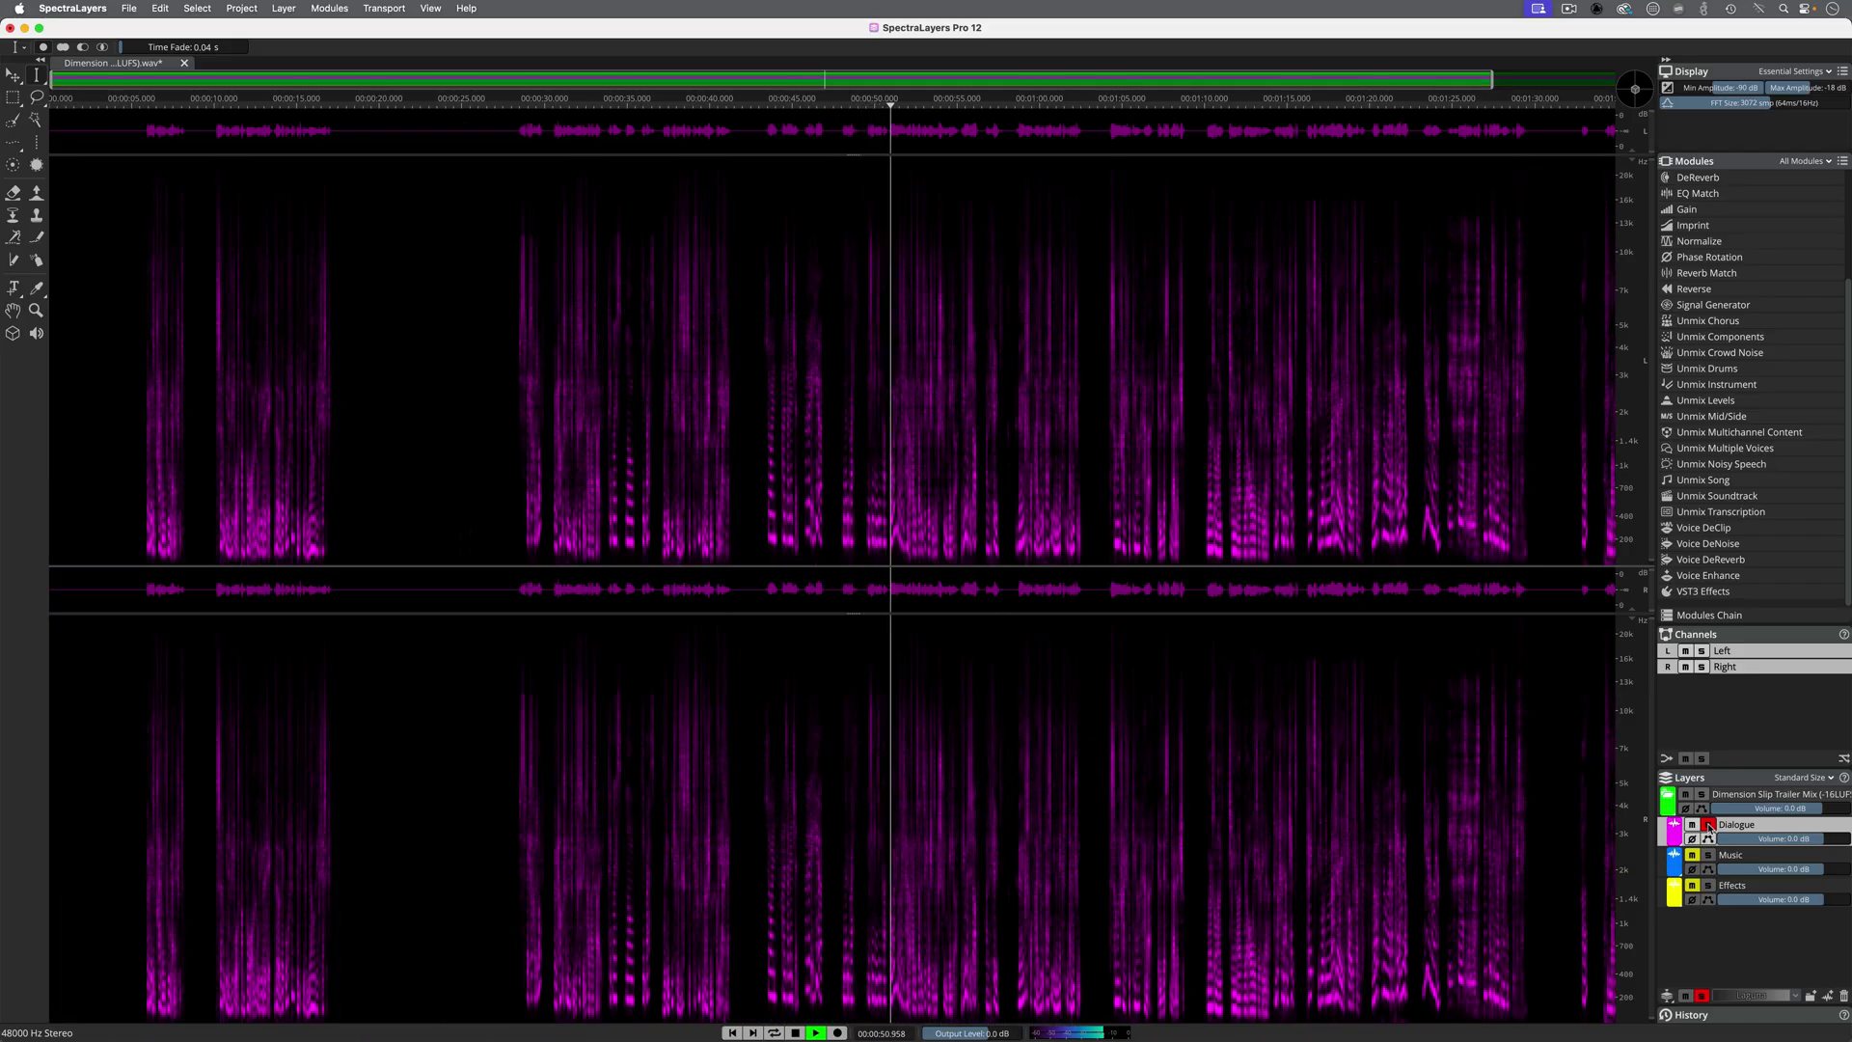
pyautogui.click(1708, 825)
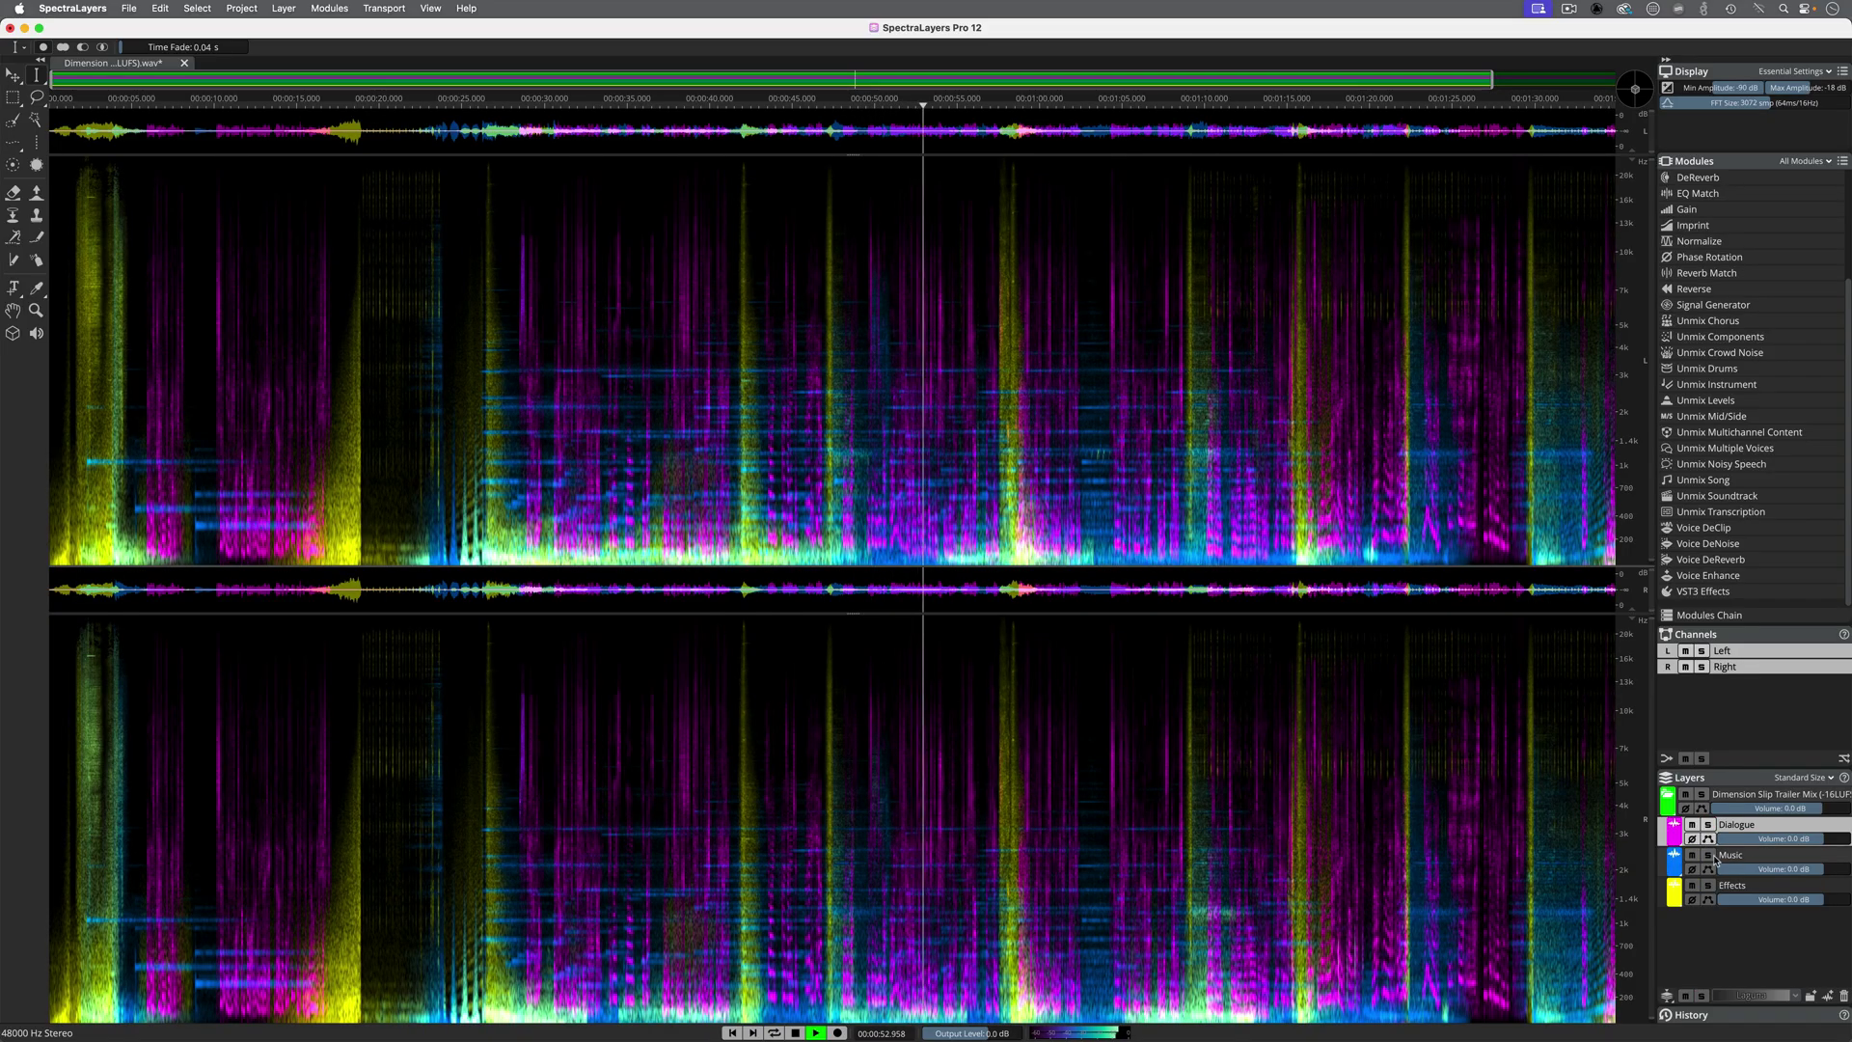
pyautogui.click(1708, 856)
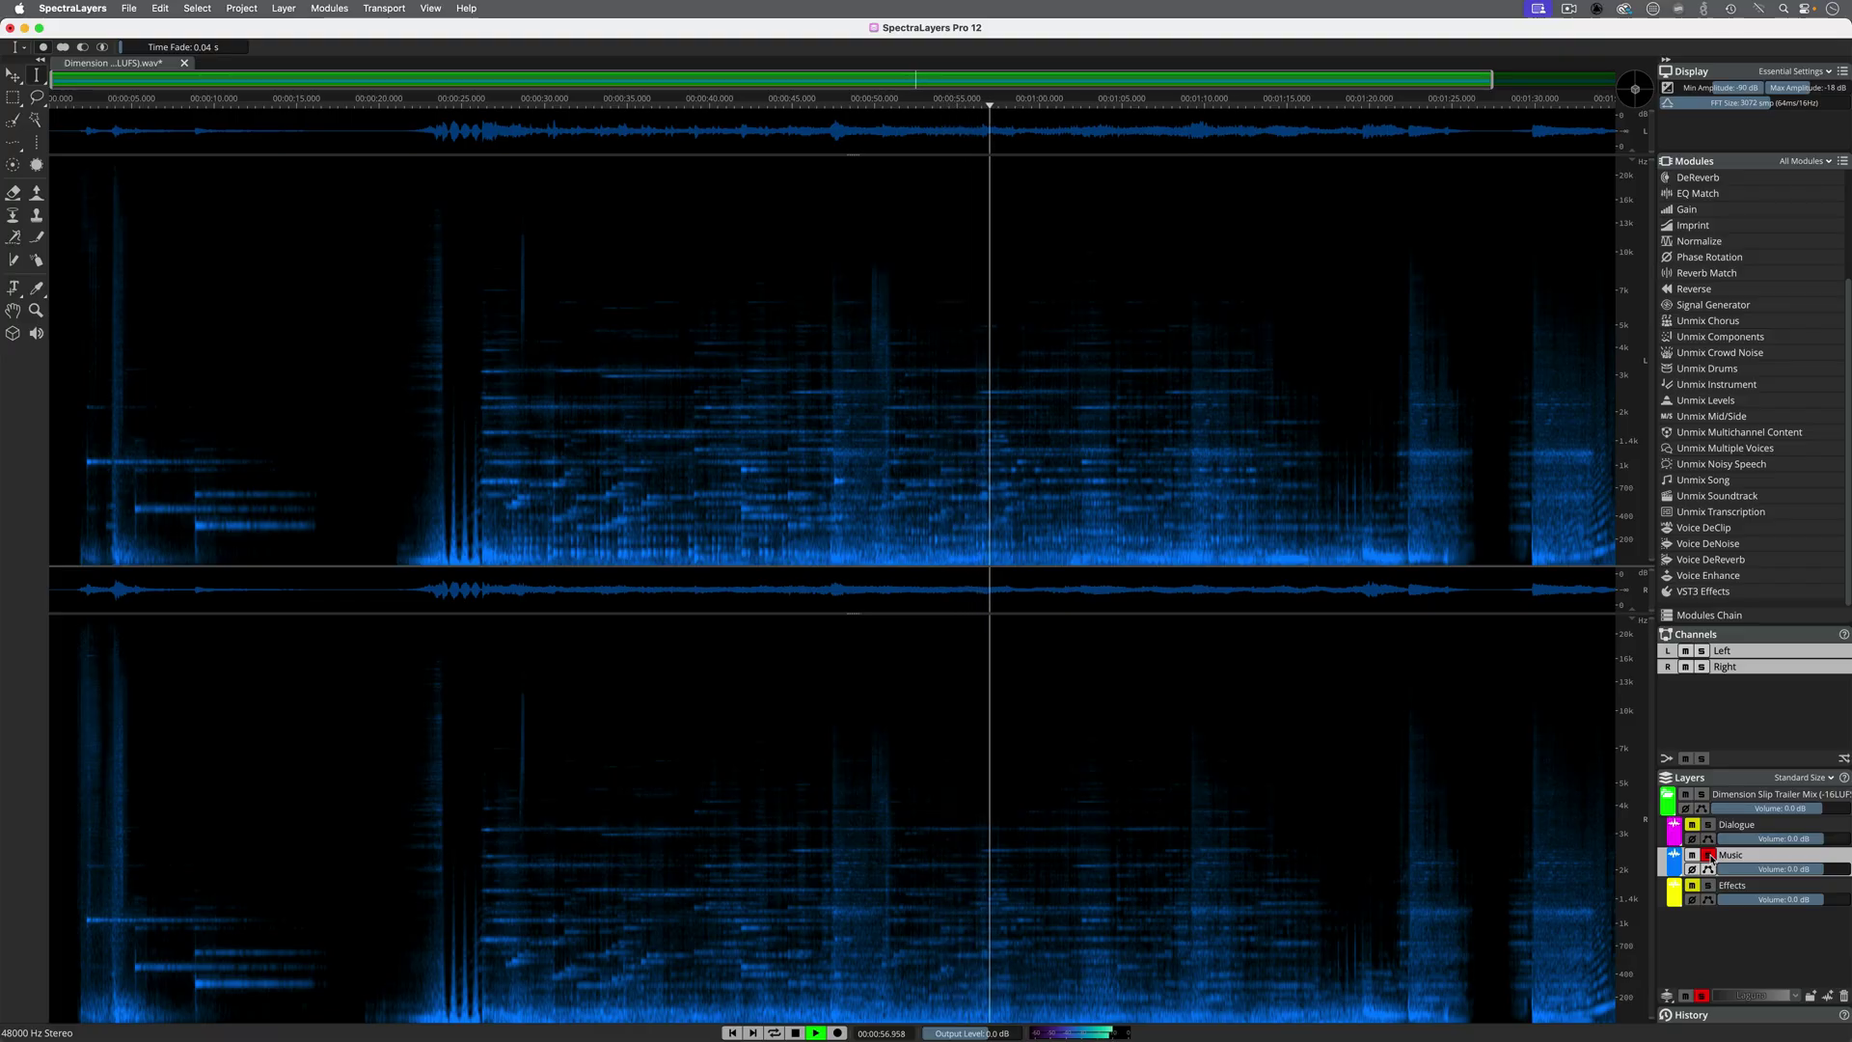
pyautogui.click(1708, 855)
pyautogui.click(1708, 886)
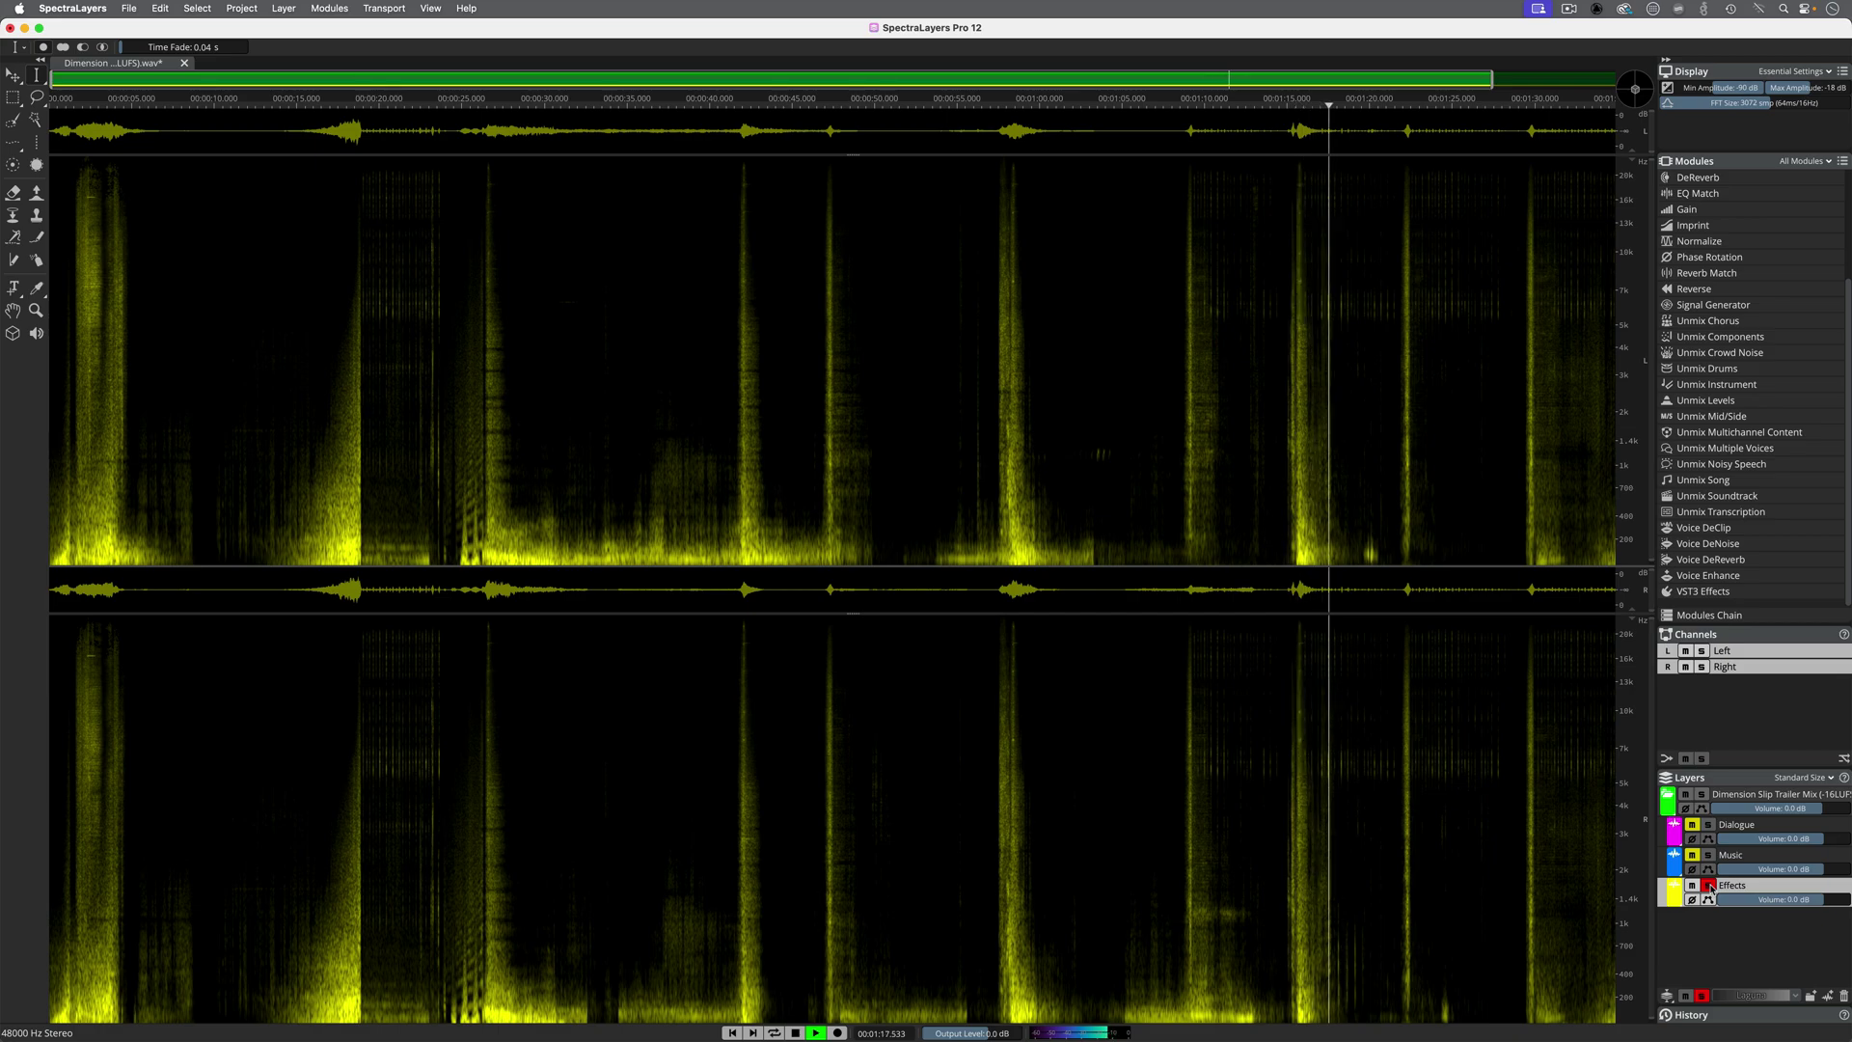
# - Stop playback, rewind to the start, and switch the solo from Effects to Music
pyautogui.click(795, 1033)
pyautogui.click(730, 1032)
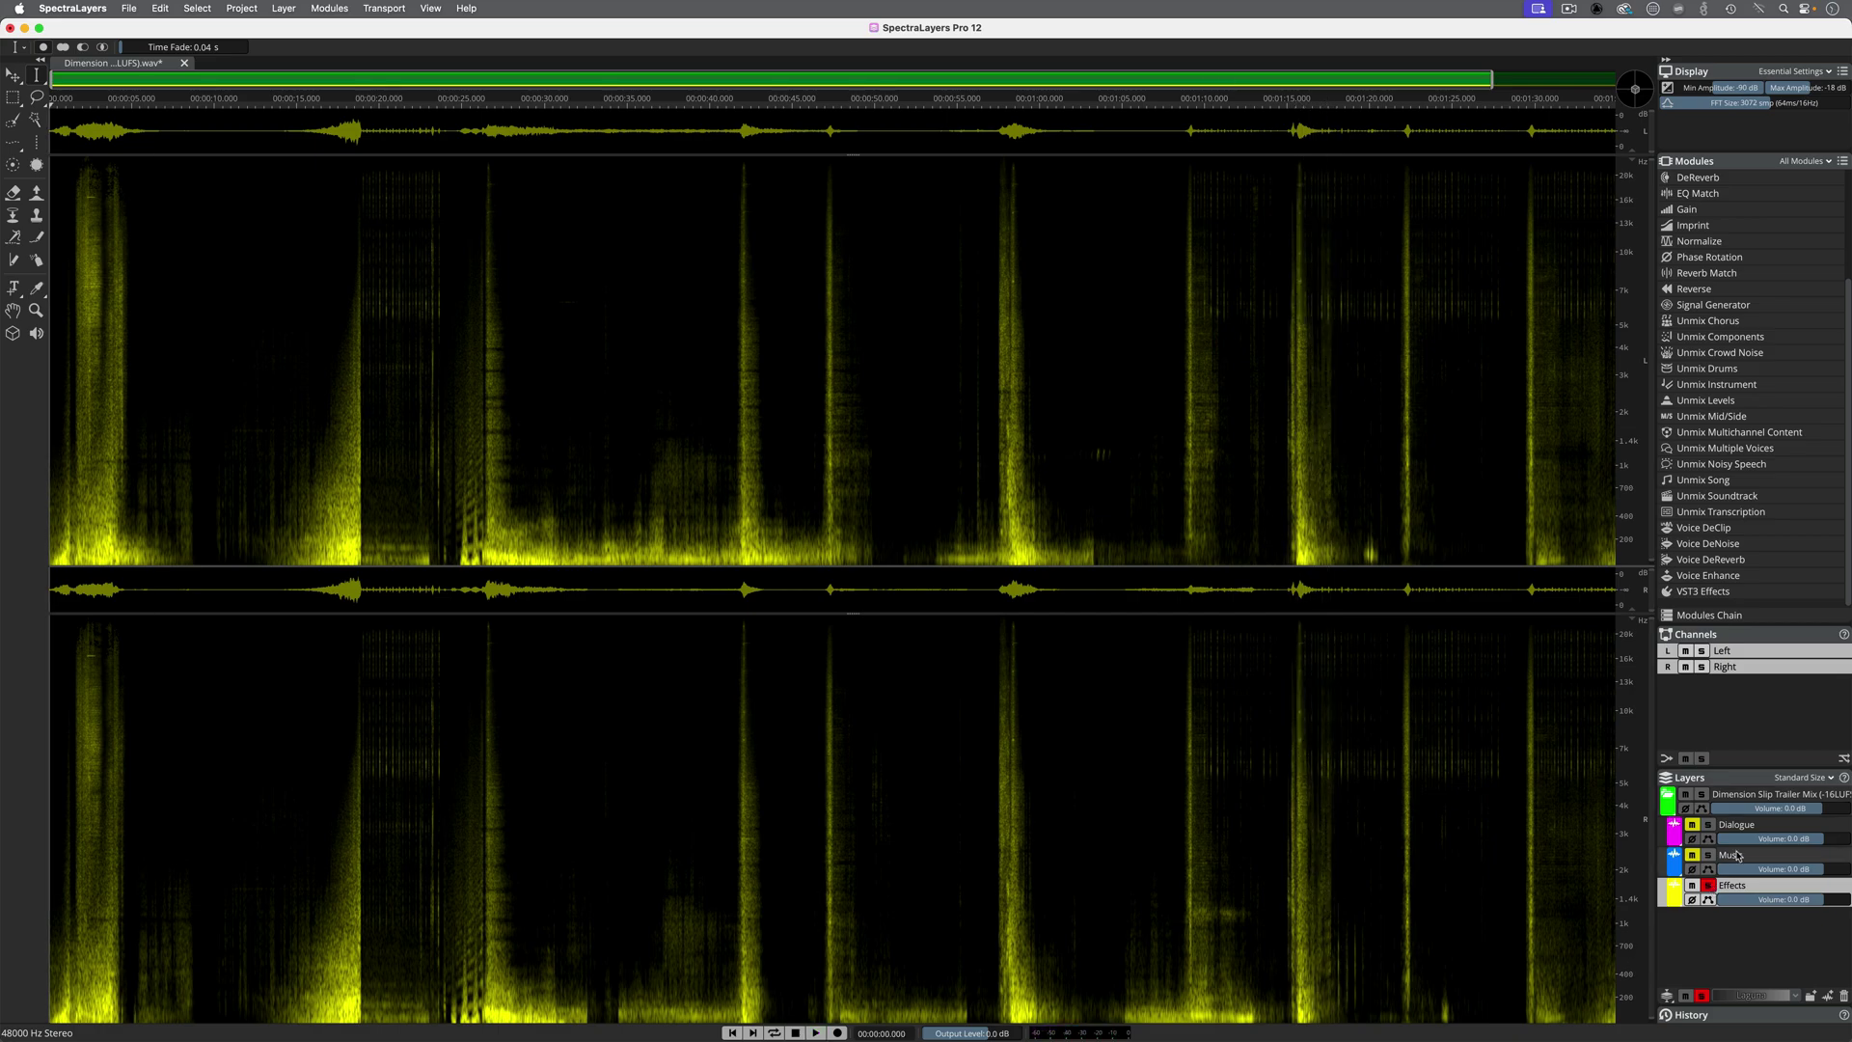
pyautogui.click(1708, 885)
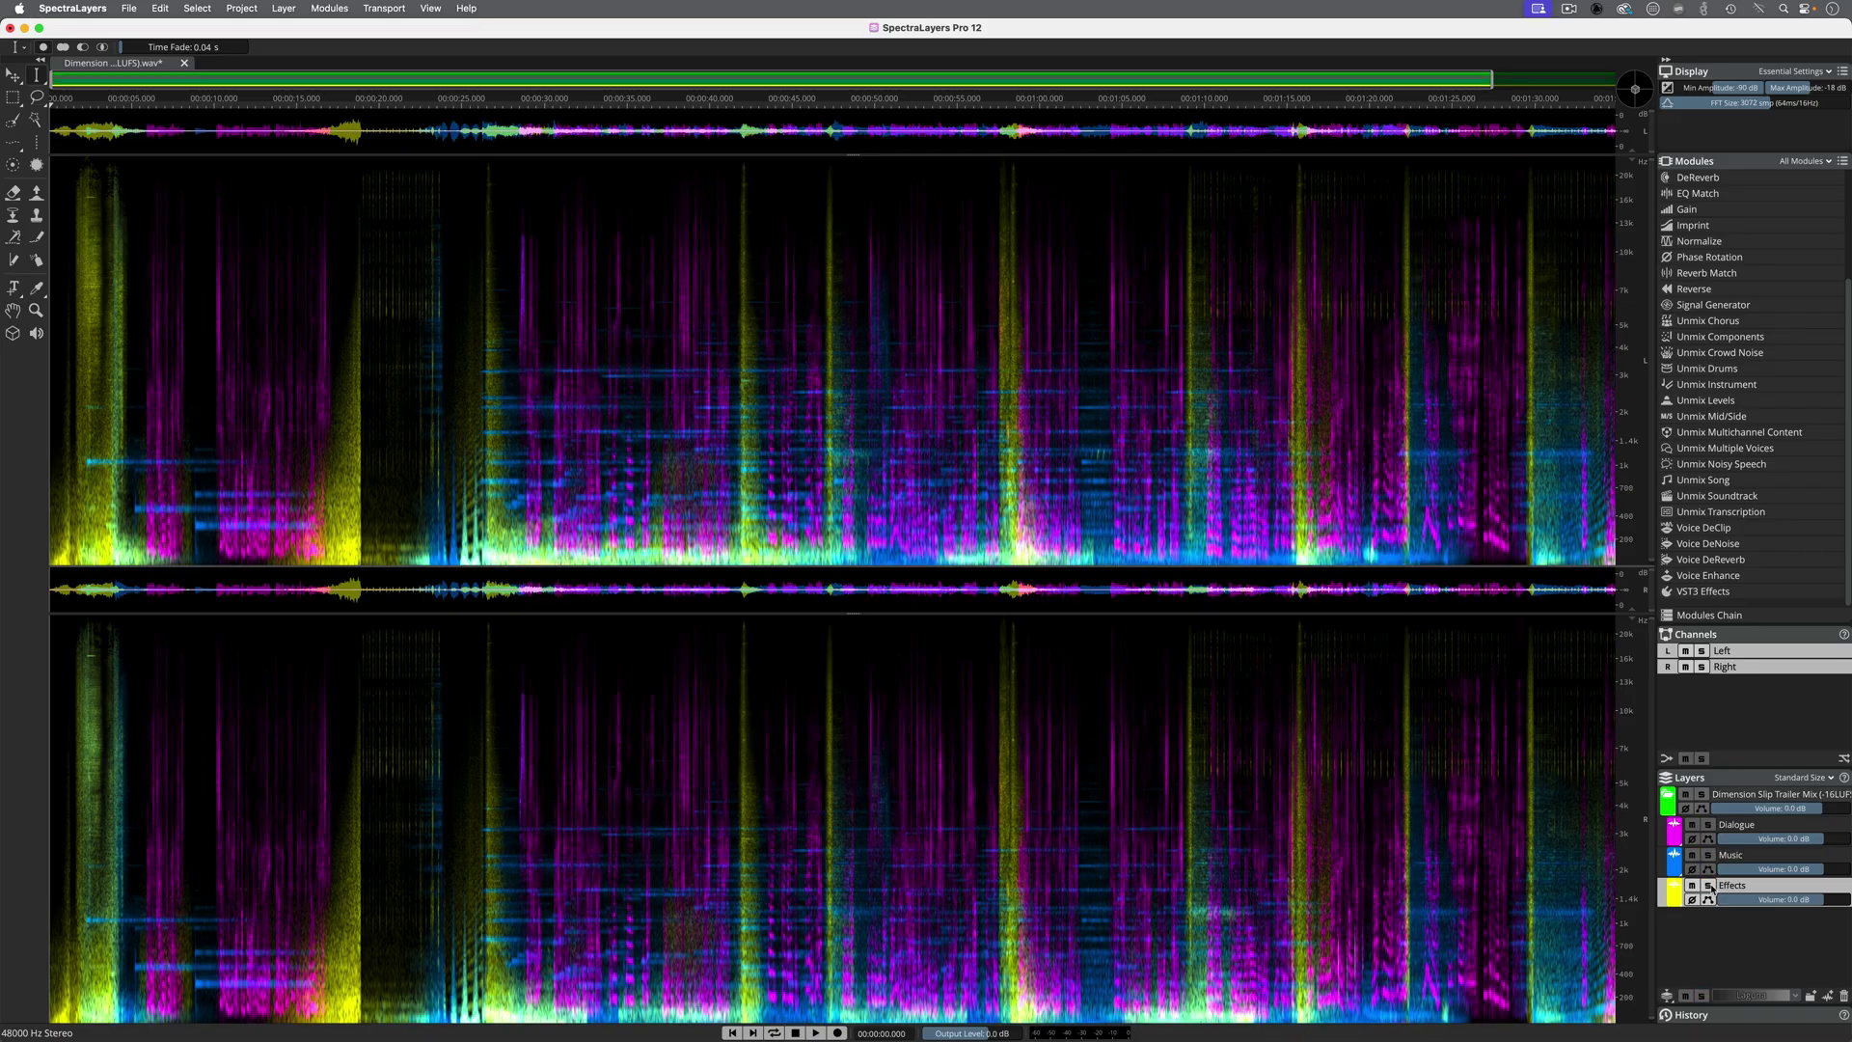
pyautogui.click(1708, 855)
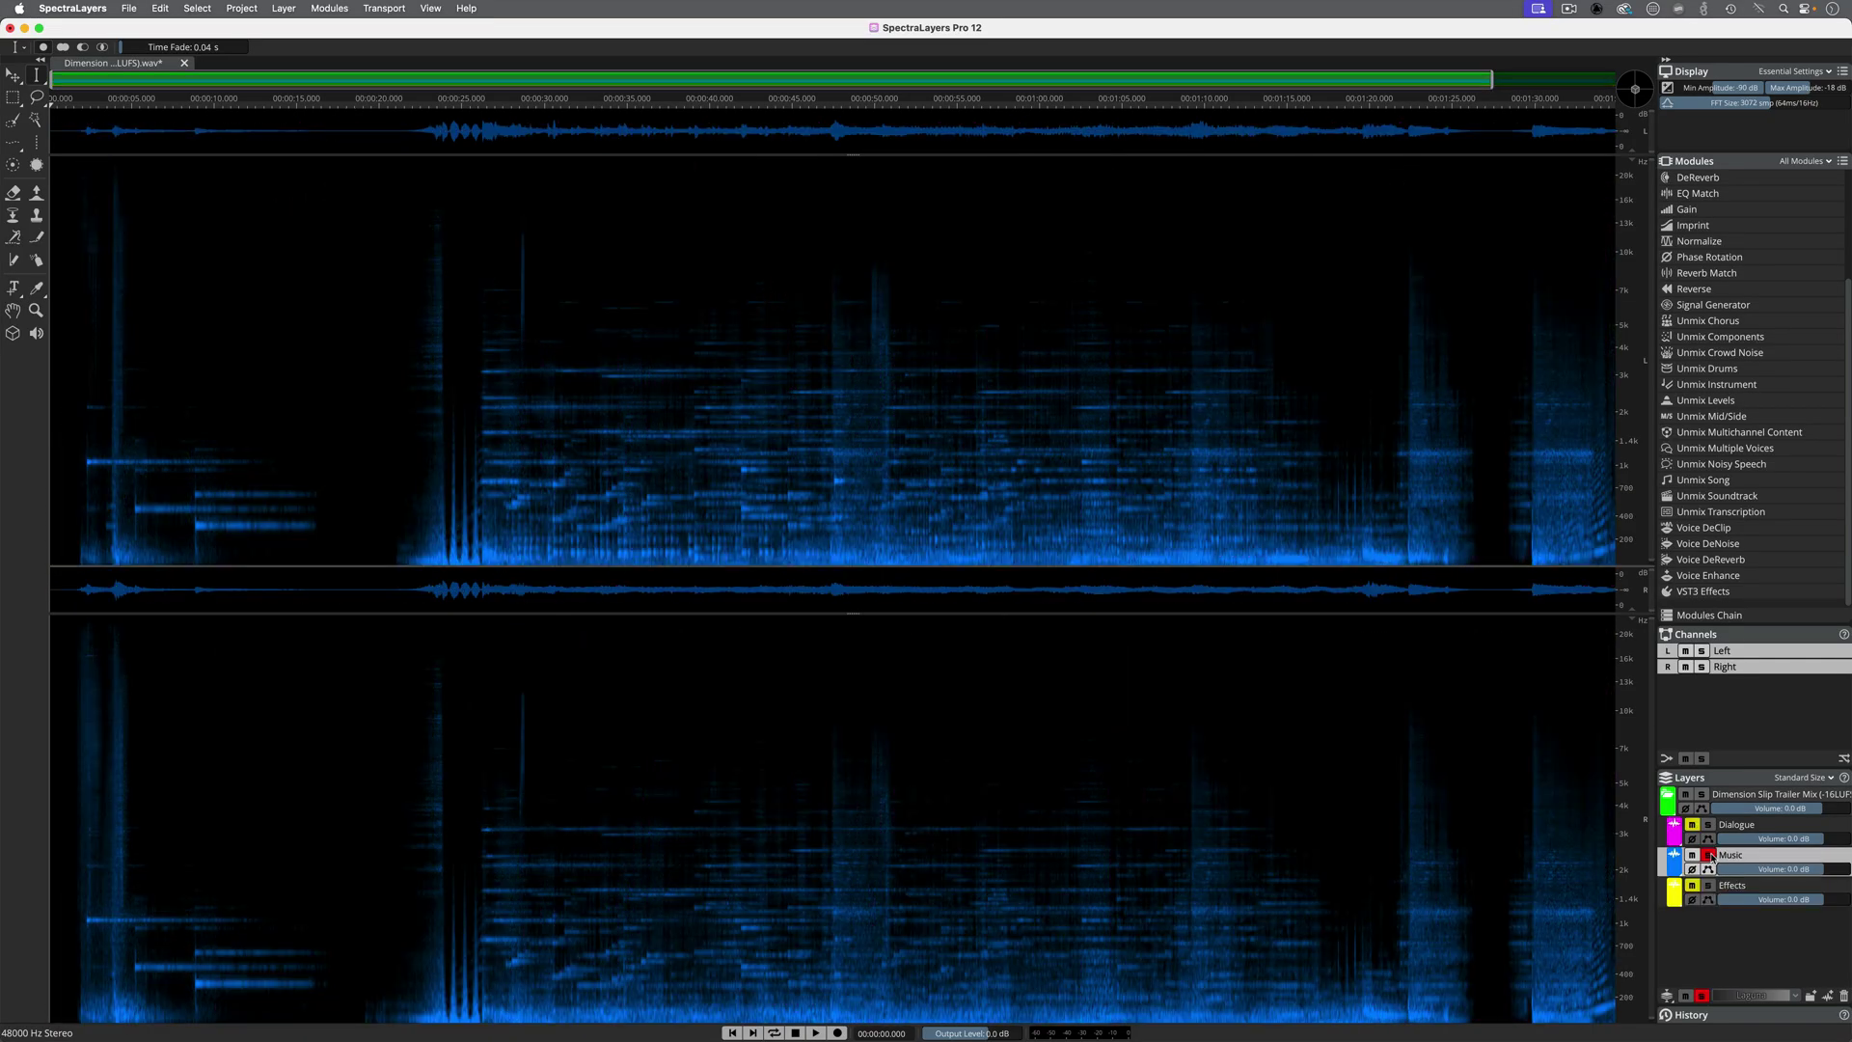
# - Audition the music from about 27 s and zoom in on the stray fragment near 28.5 s
pyautogui.click(479, 285)
pyautogui.press('space')
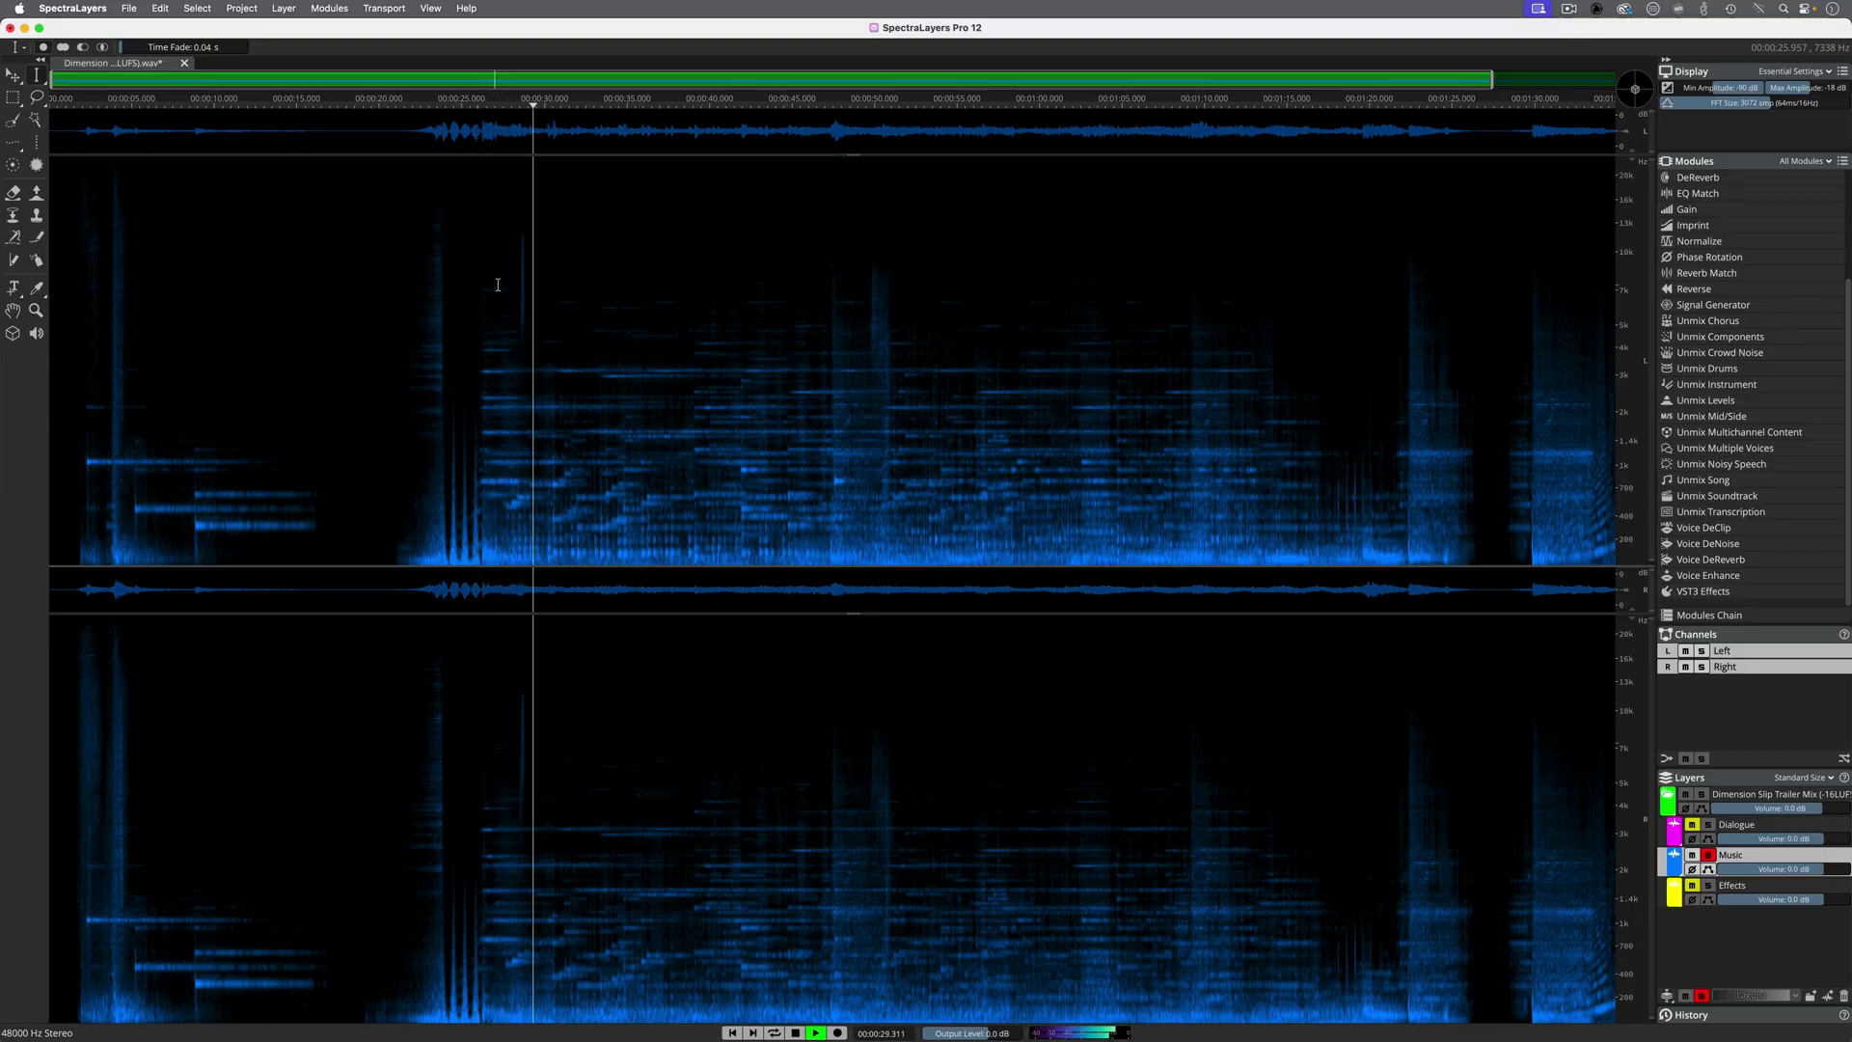
pyautogui.press('space')
pyautogui.click(519, 280)
pyautogui.scroll(4, 517, 278)
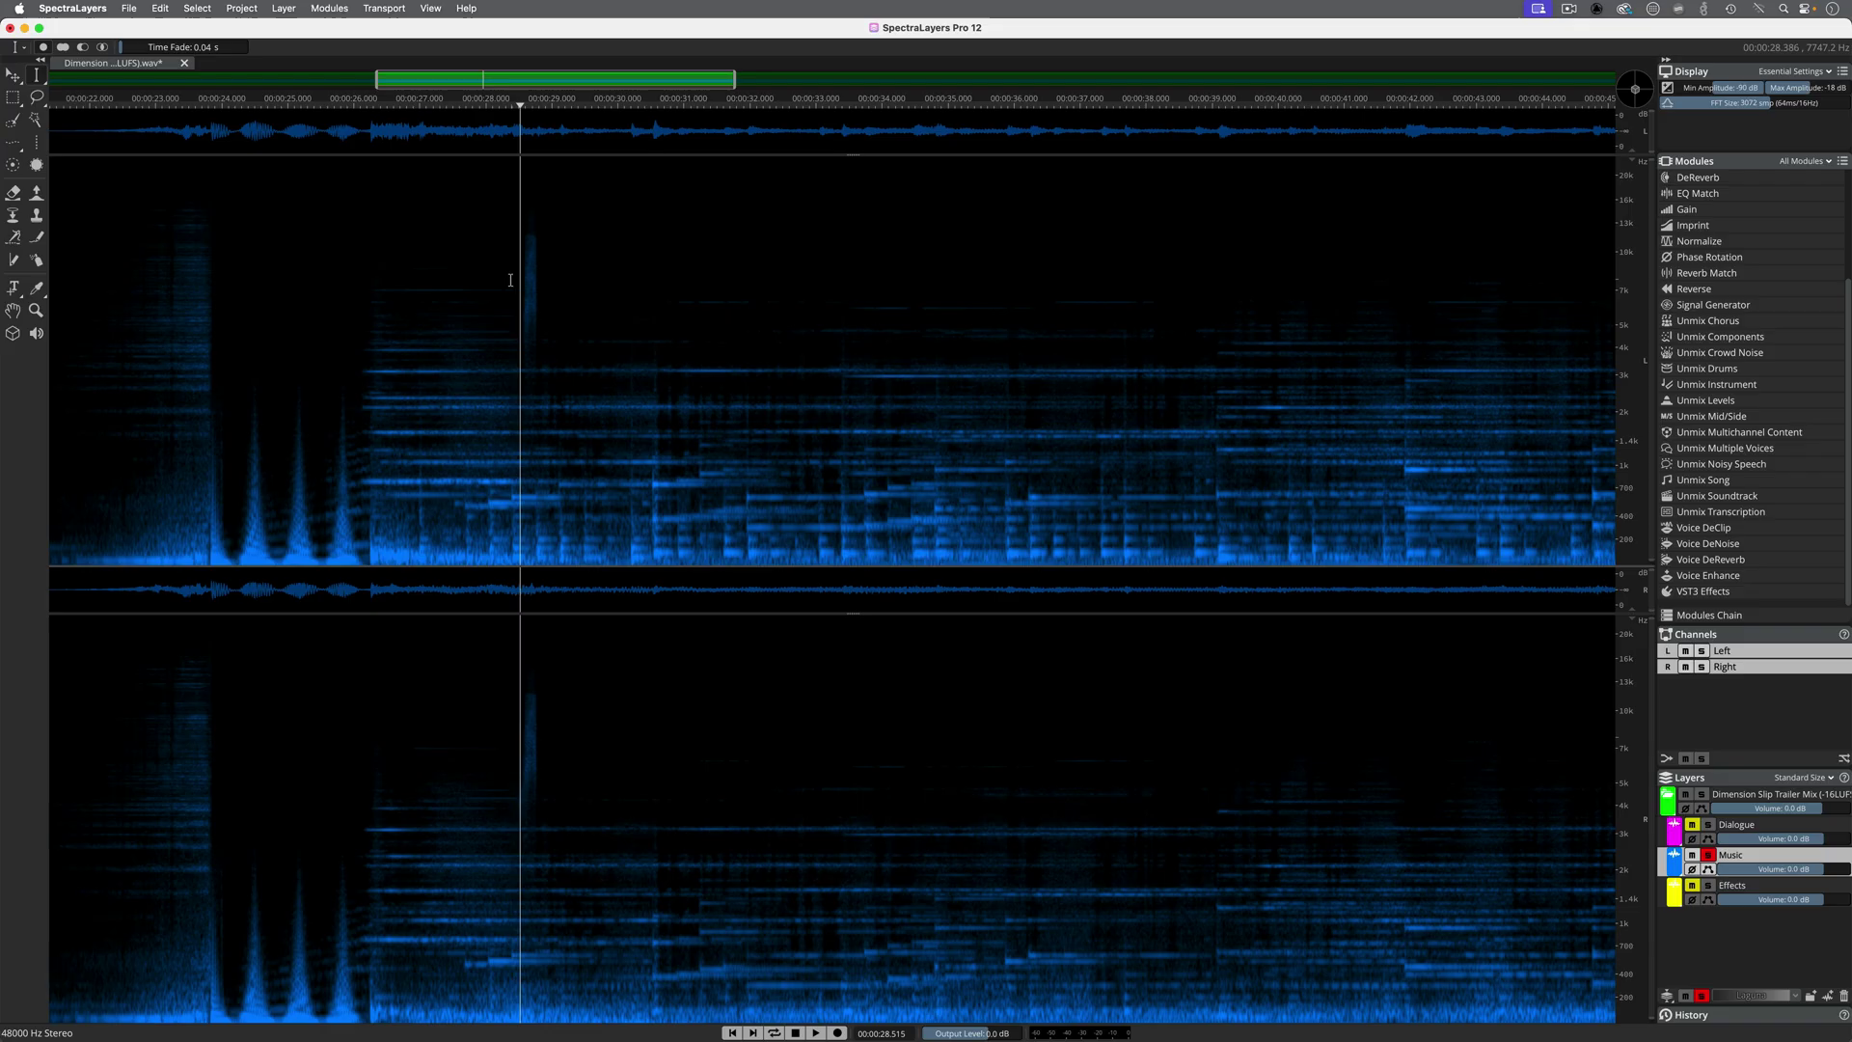
pyautogui.click(509, 280)
pyautogui.press('space')
pyautogui.press('space')
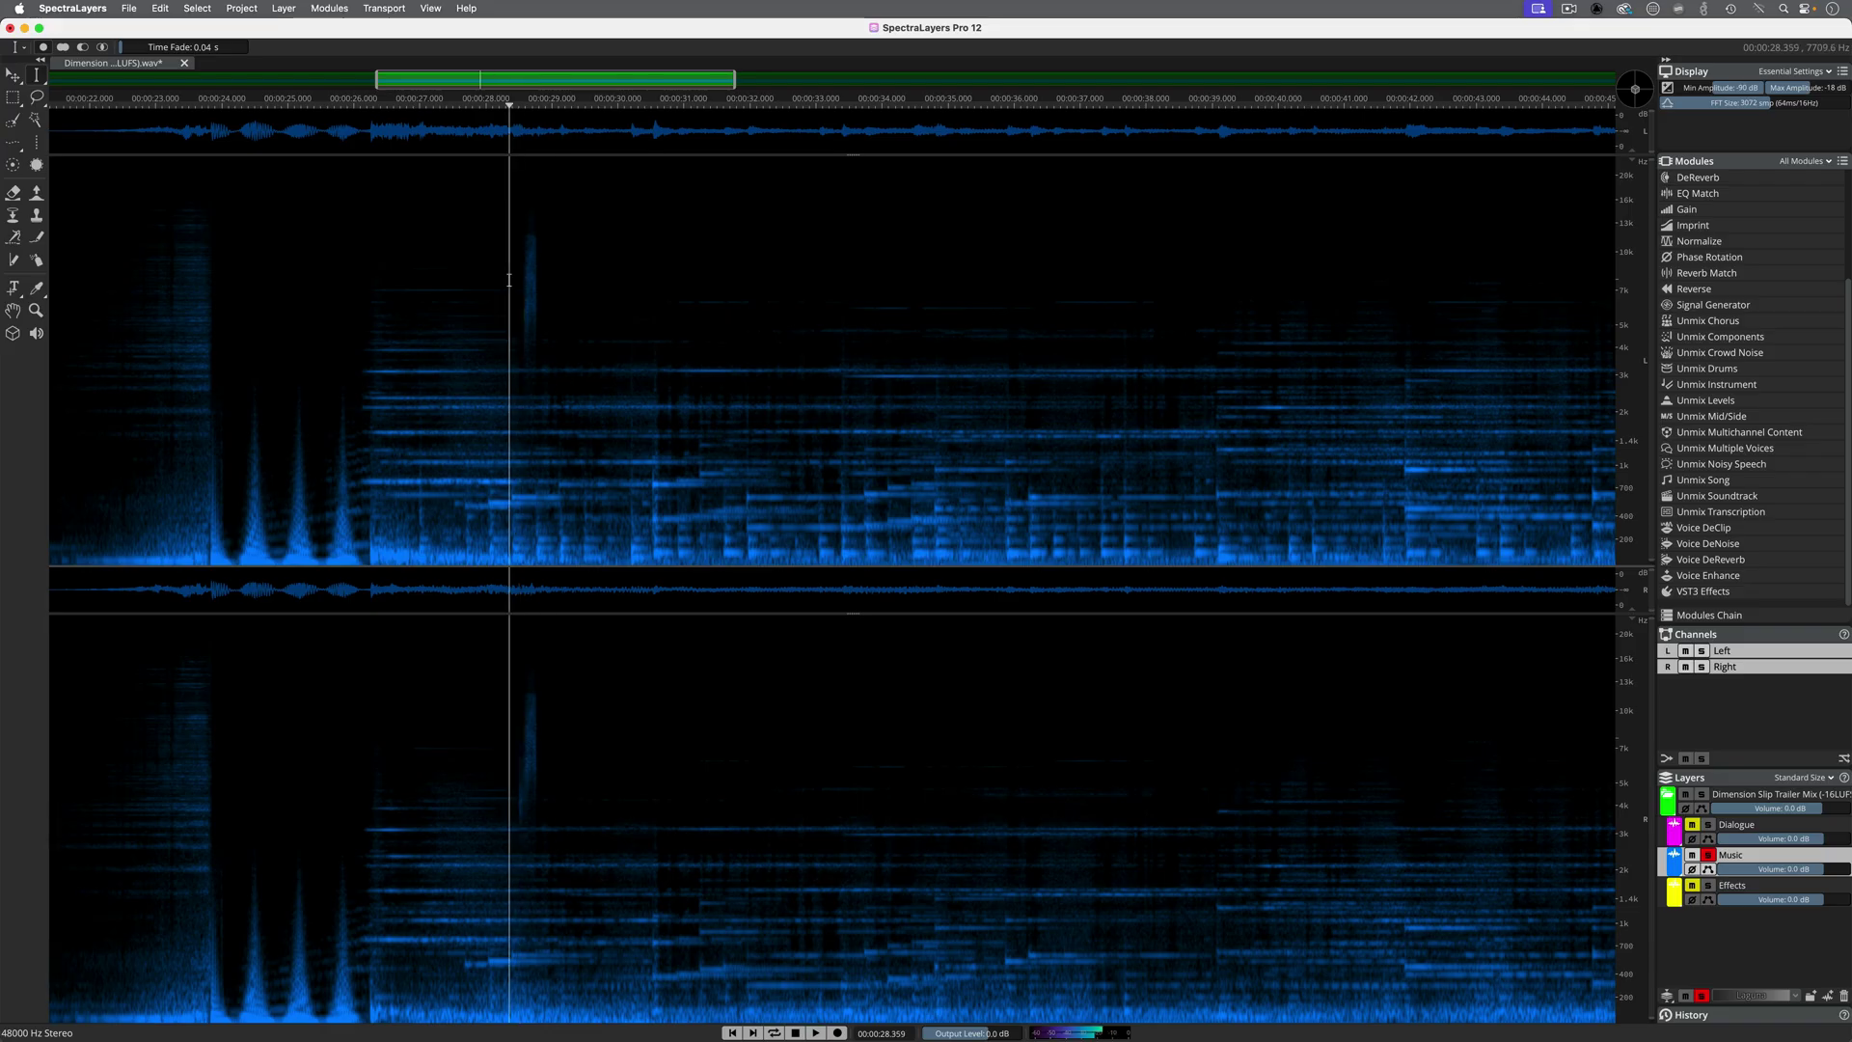
# - Outline the thin fragment near 28.5 s in both channels with the Lasso tool
pyautogui.click(36, 98)
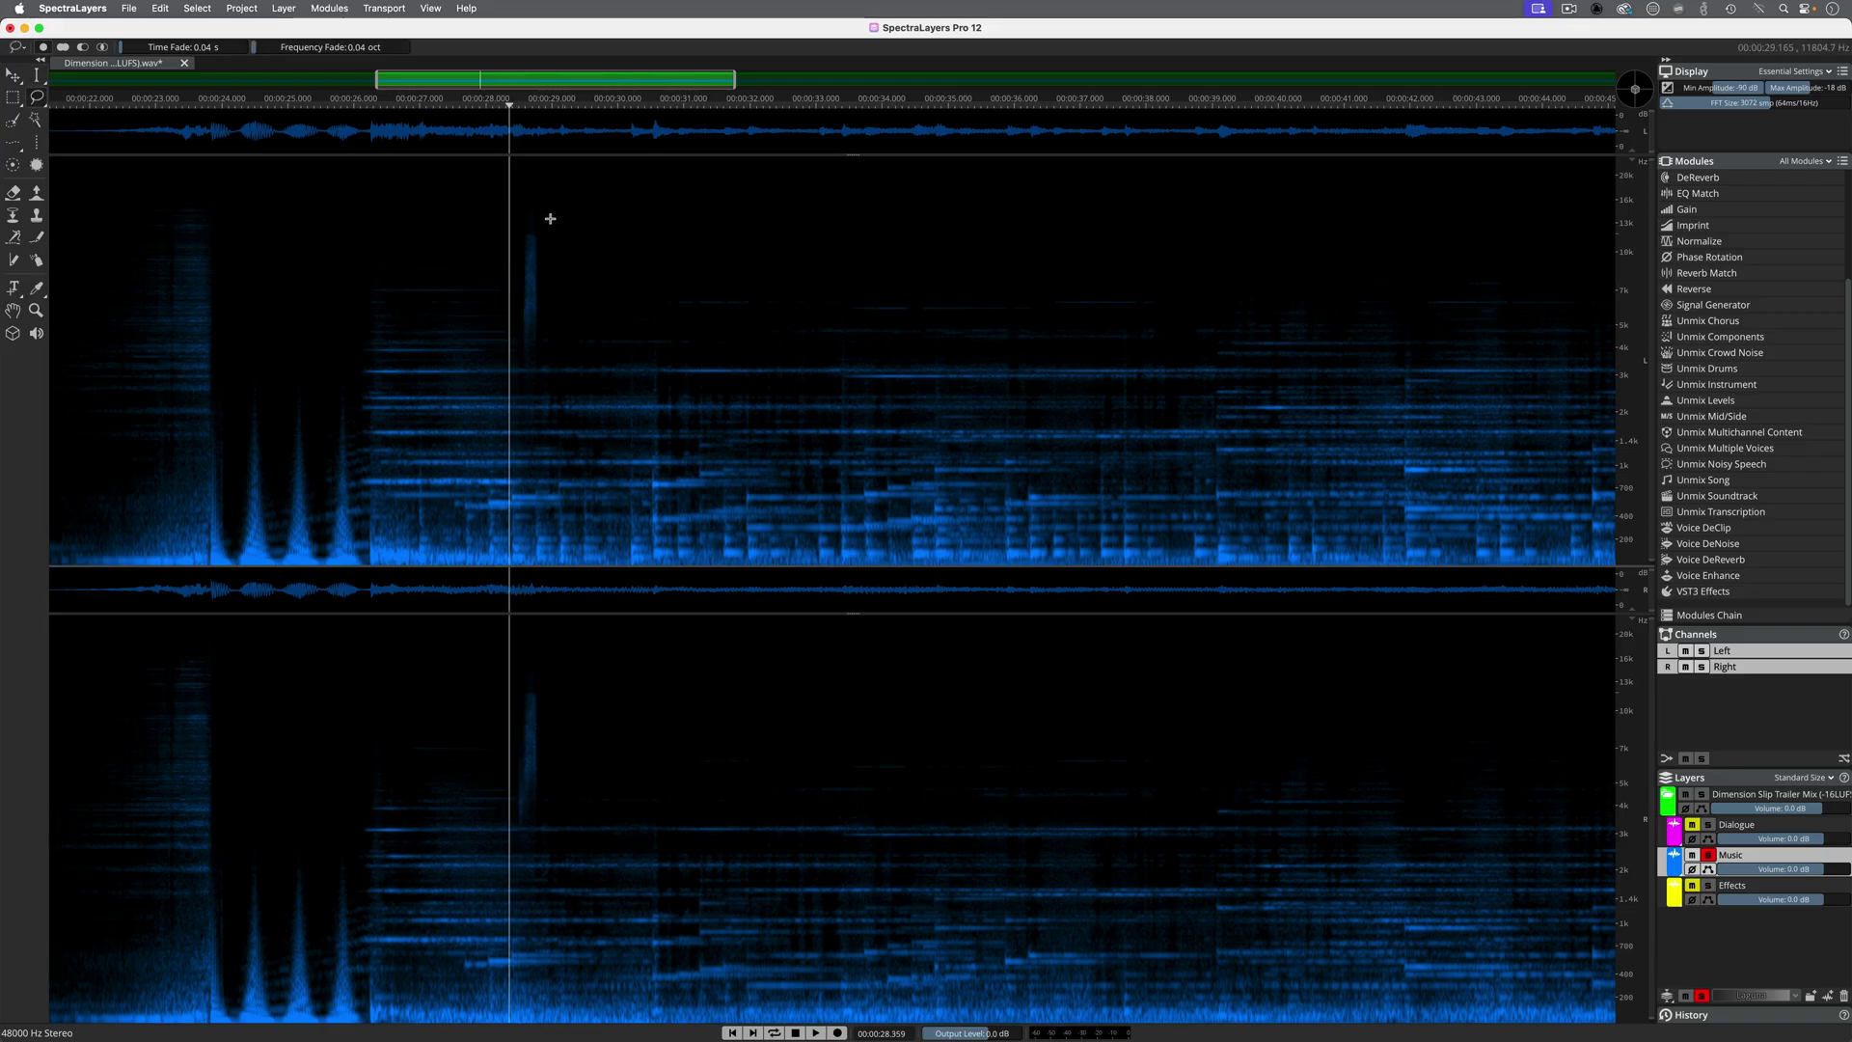
pyautogui.moveTo(534, 227); pyautogui.dragTo(522, 238)
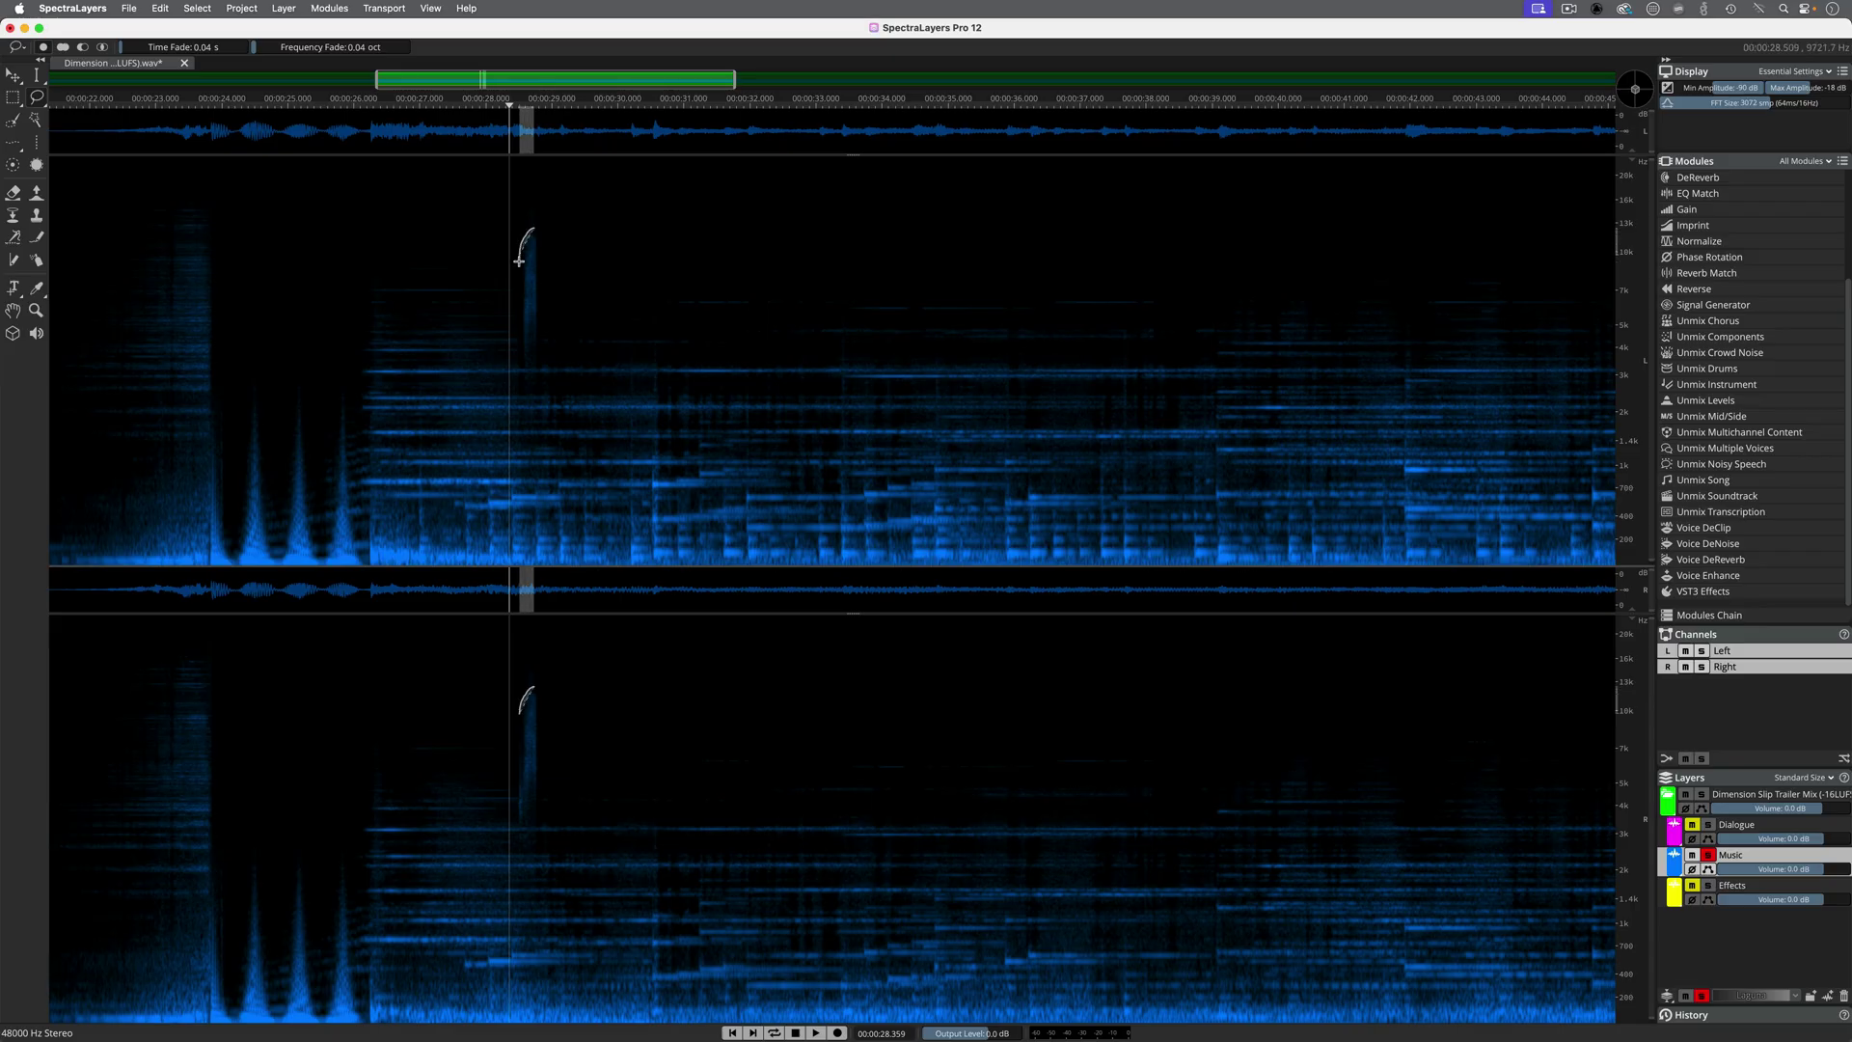
pyautogui.moveTo(519, 311); pyautogui.dragTo(522, 344)
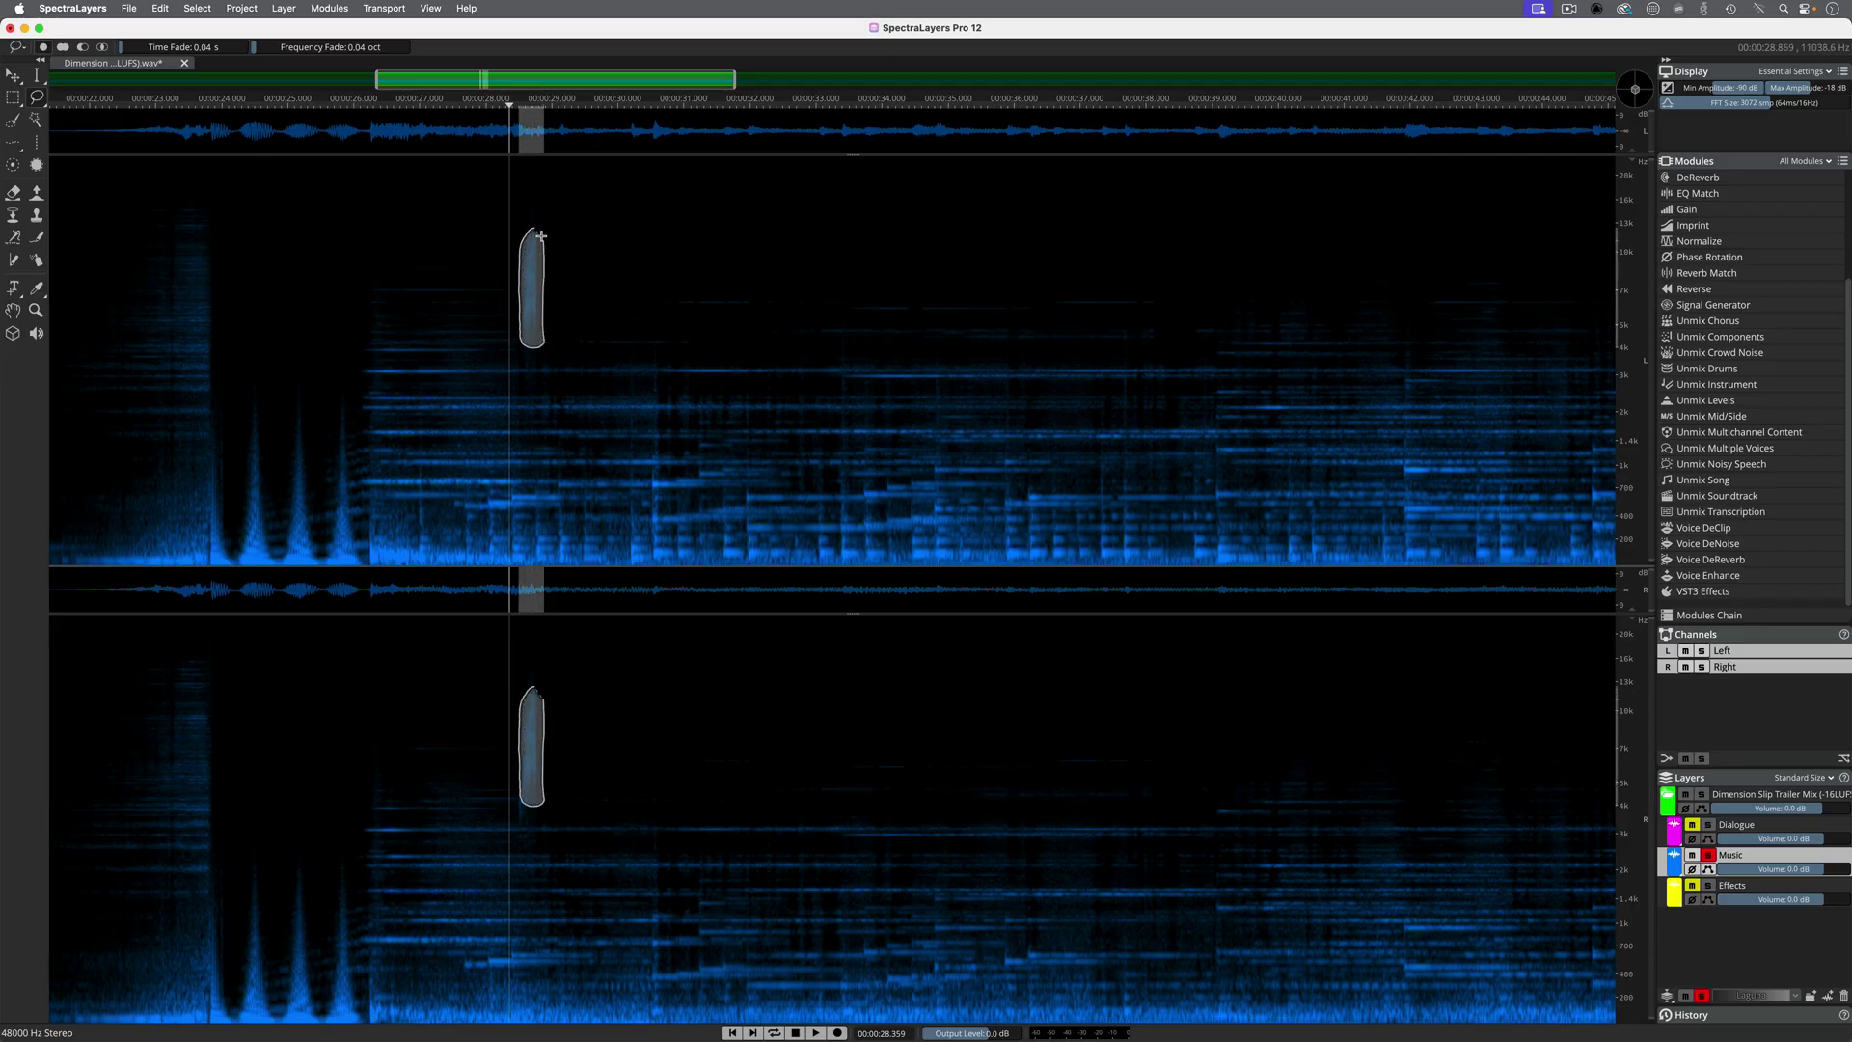
pyautogui.moveTo(534, 228); pyautogui.dragTo(533, 228)
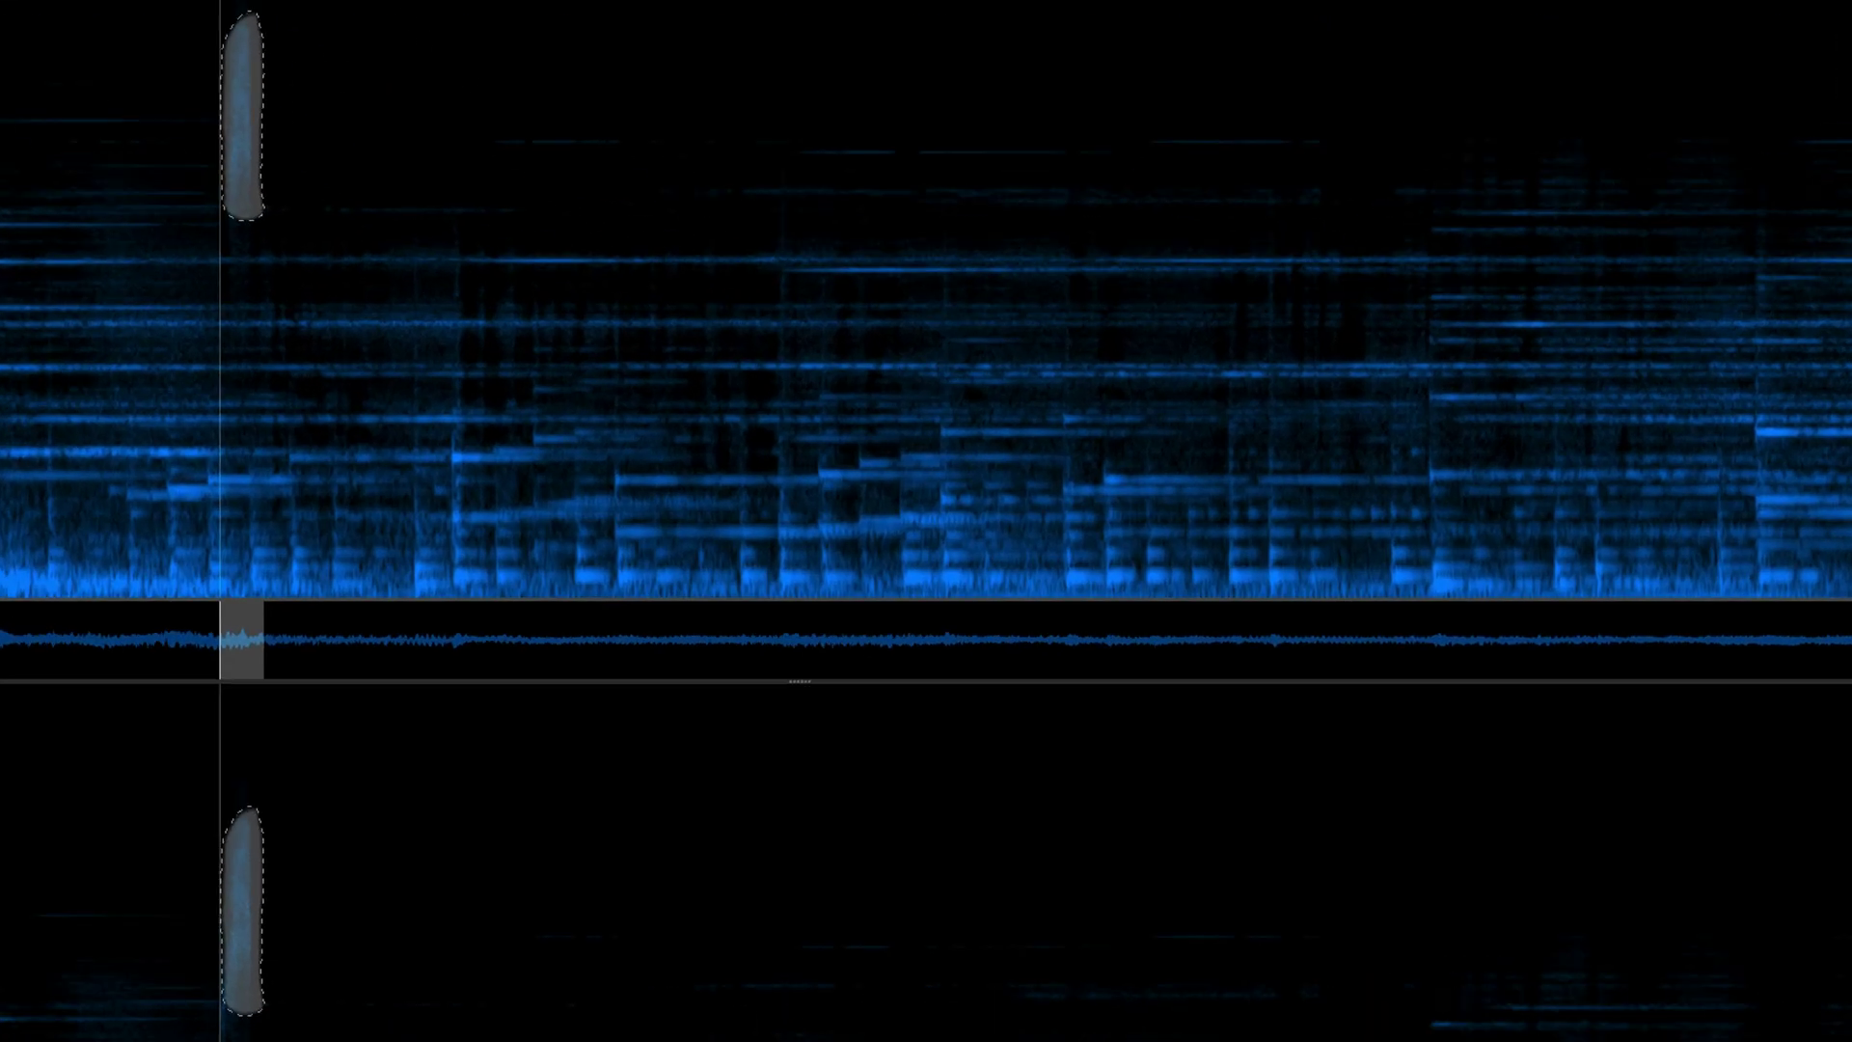
# - Cut the selected fragment into the Dialogue layer, audition it, then unsolo Dialogue
pyautogui.press('super+shift+x')
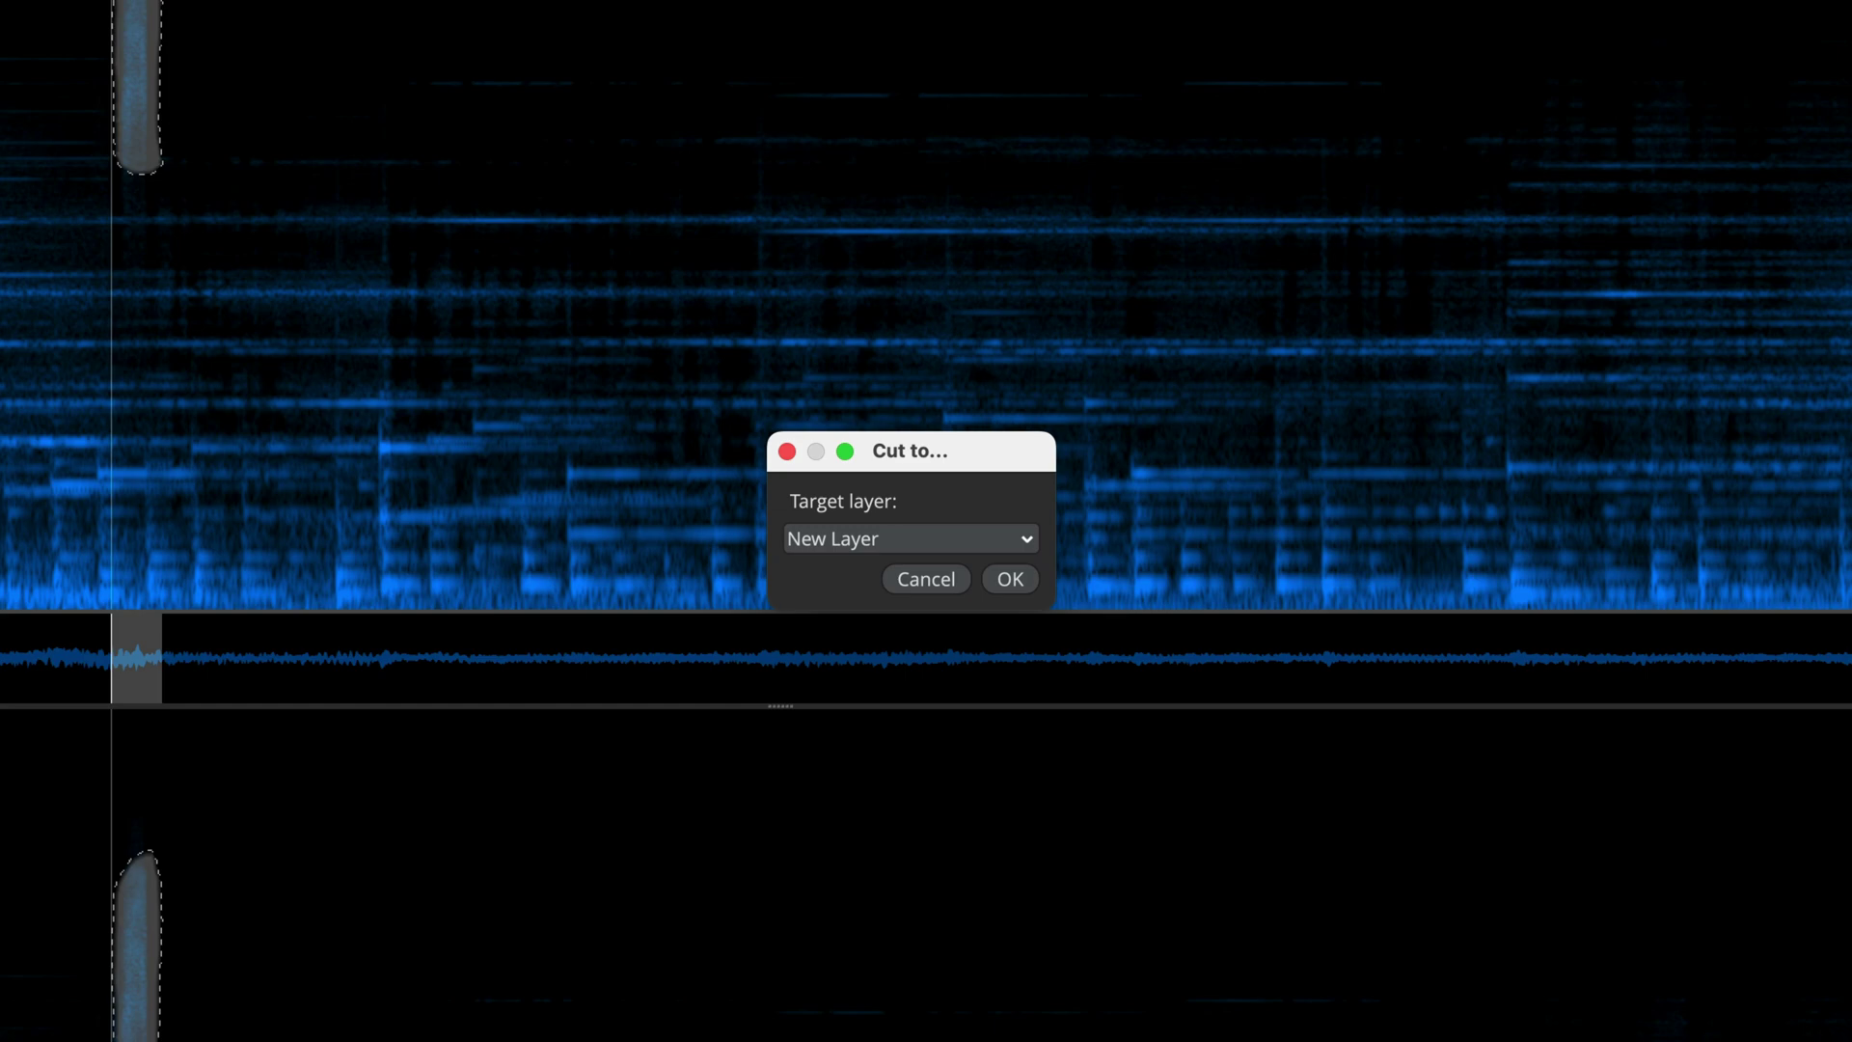
pyautogui.click(941, 532)
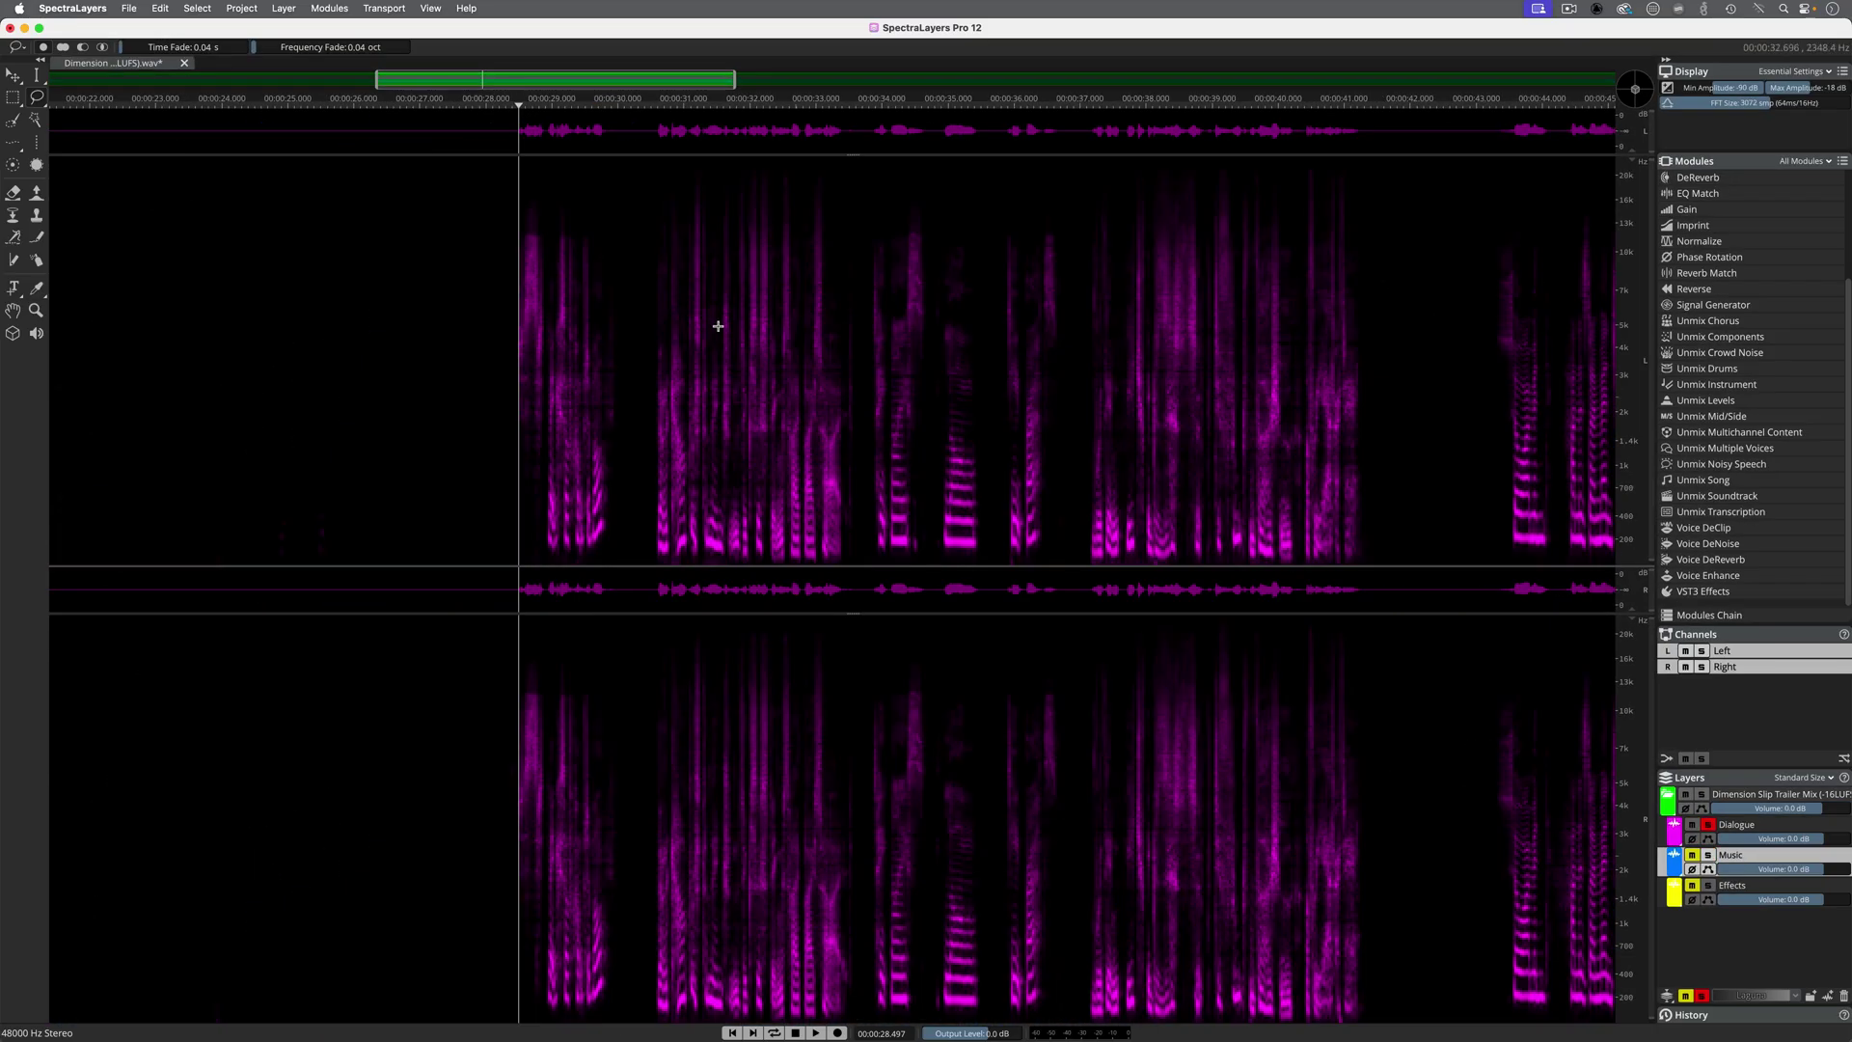
pyautogui.press('space')
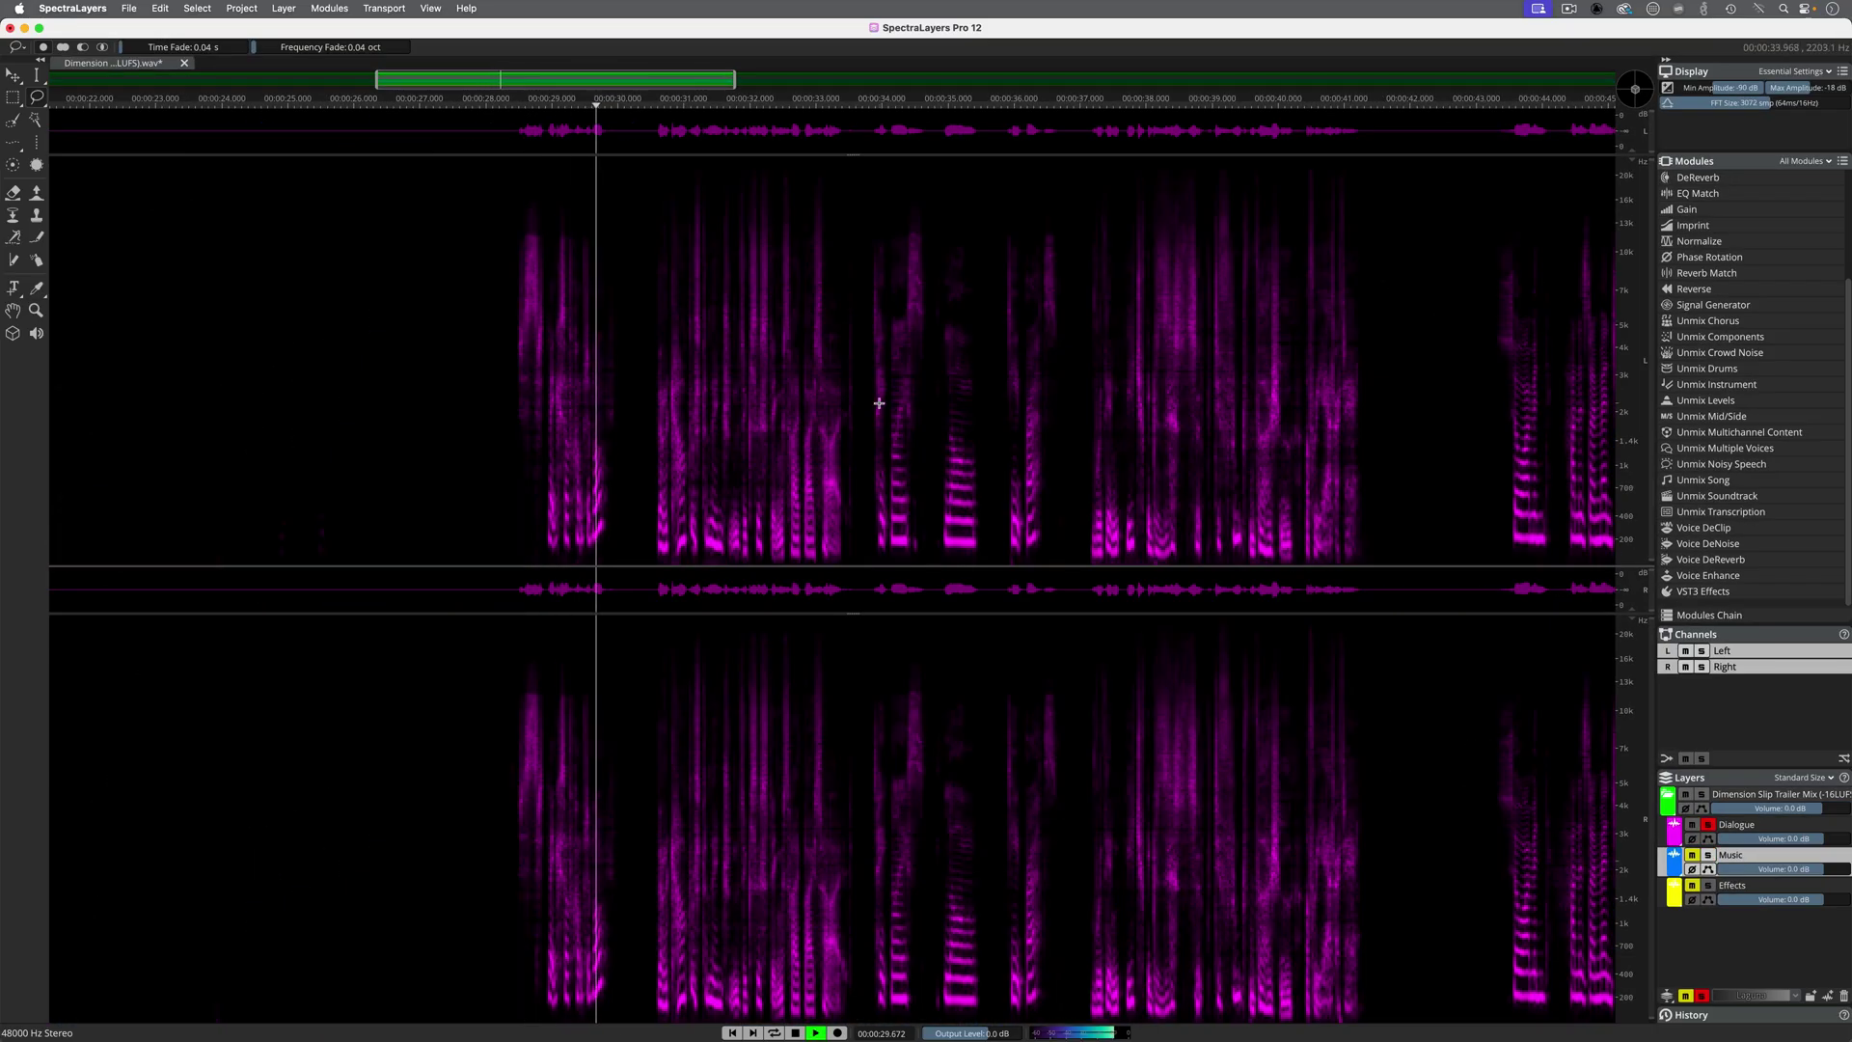
pyautogui.press('space')
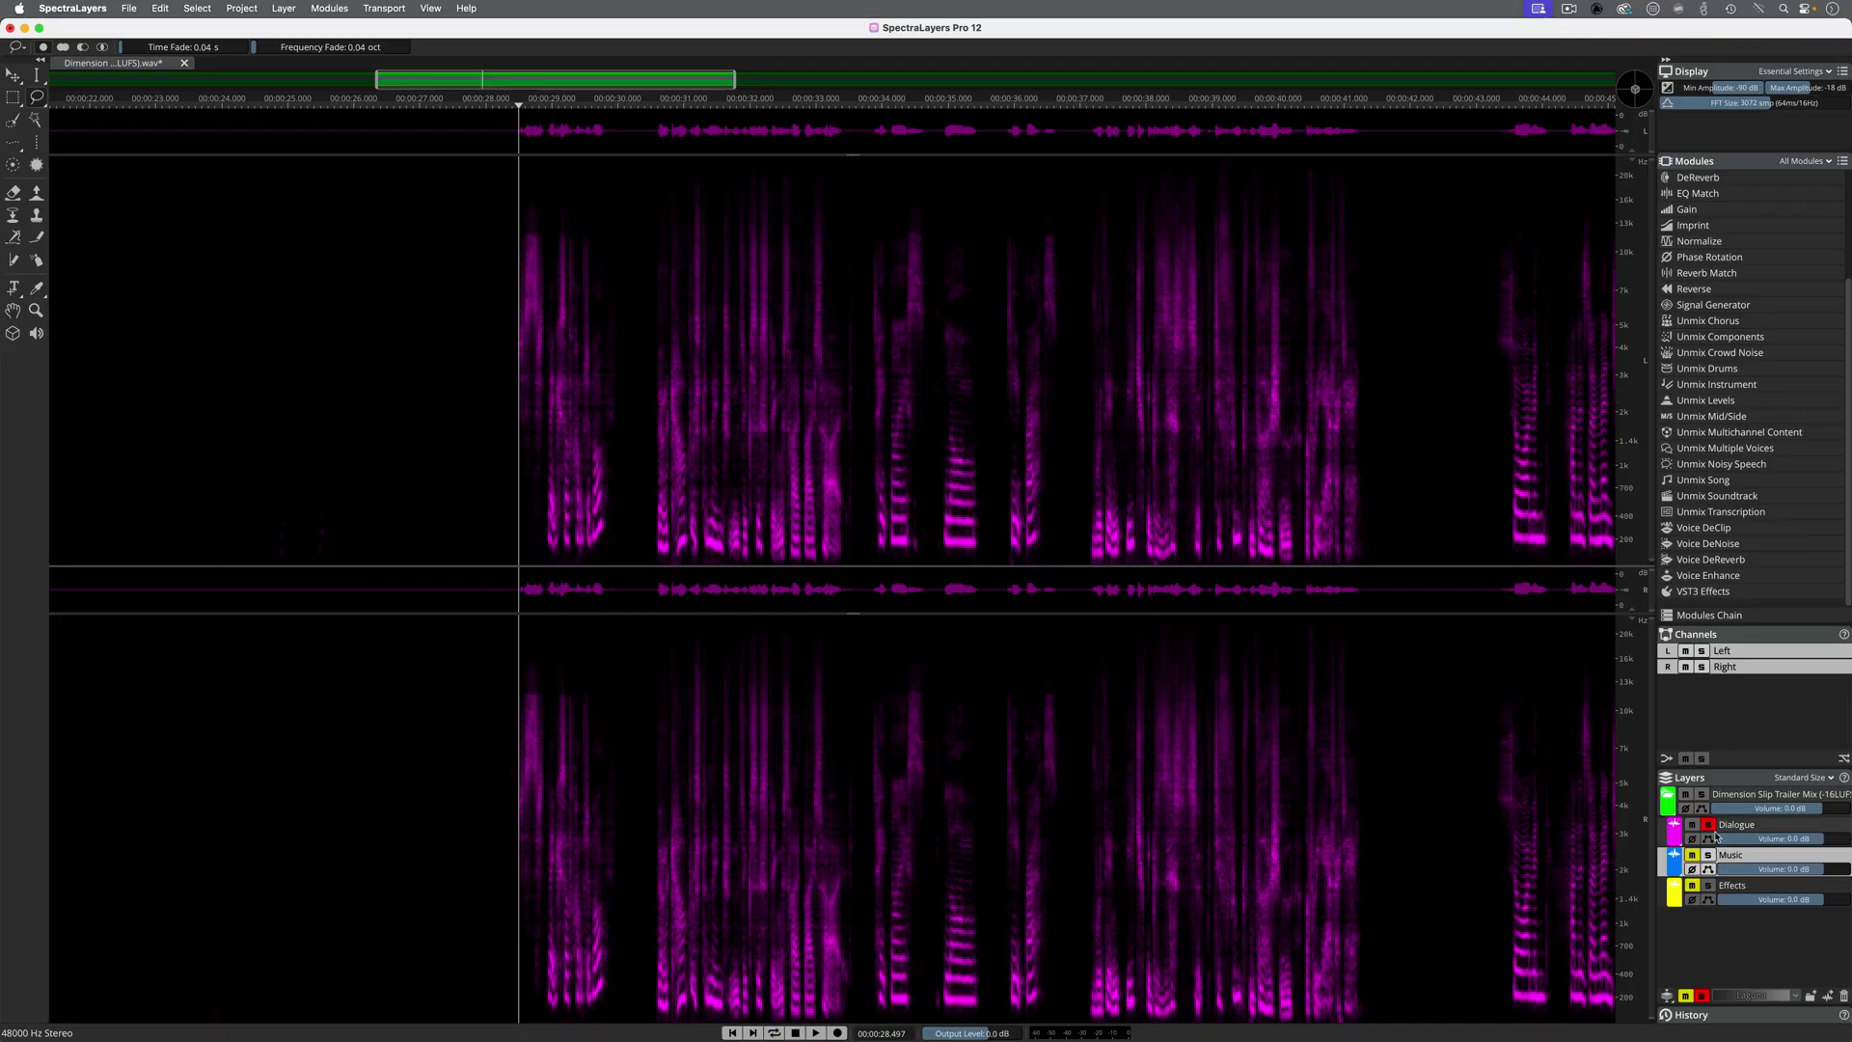
pyautogui.click(1709, 826)
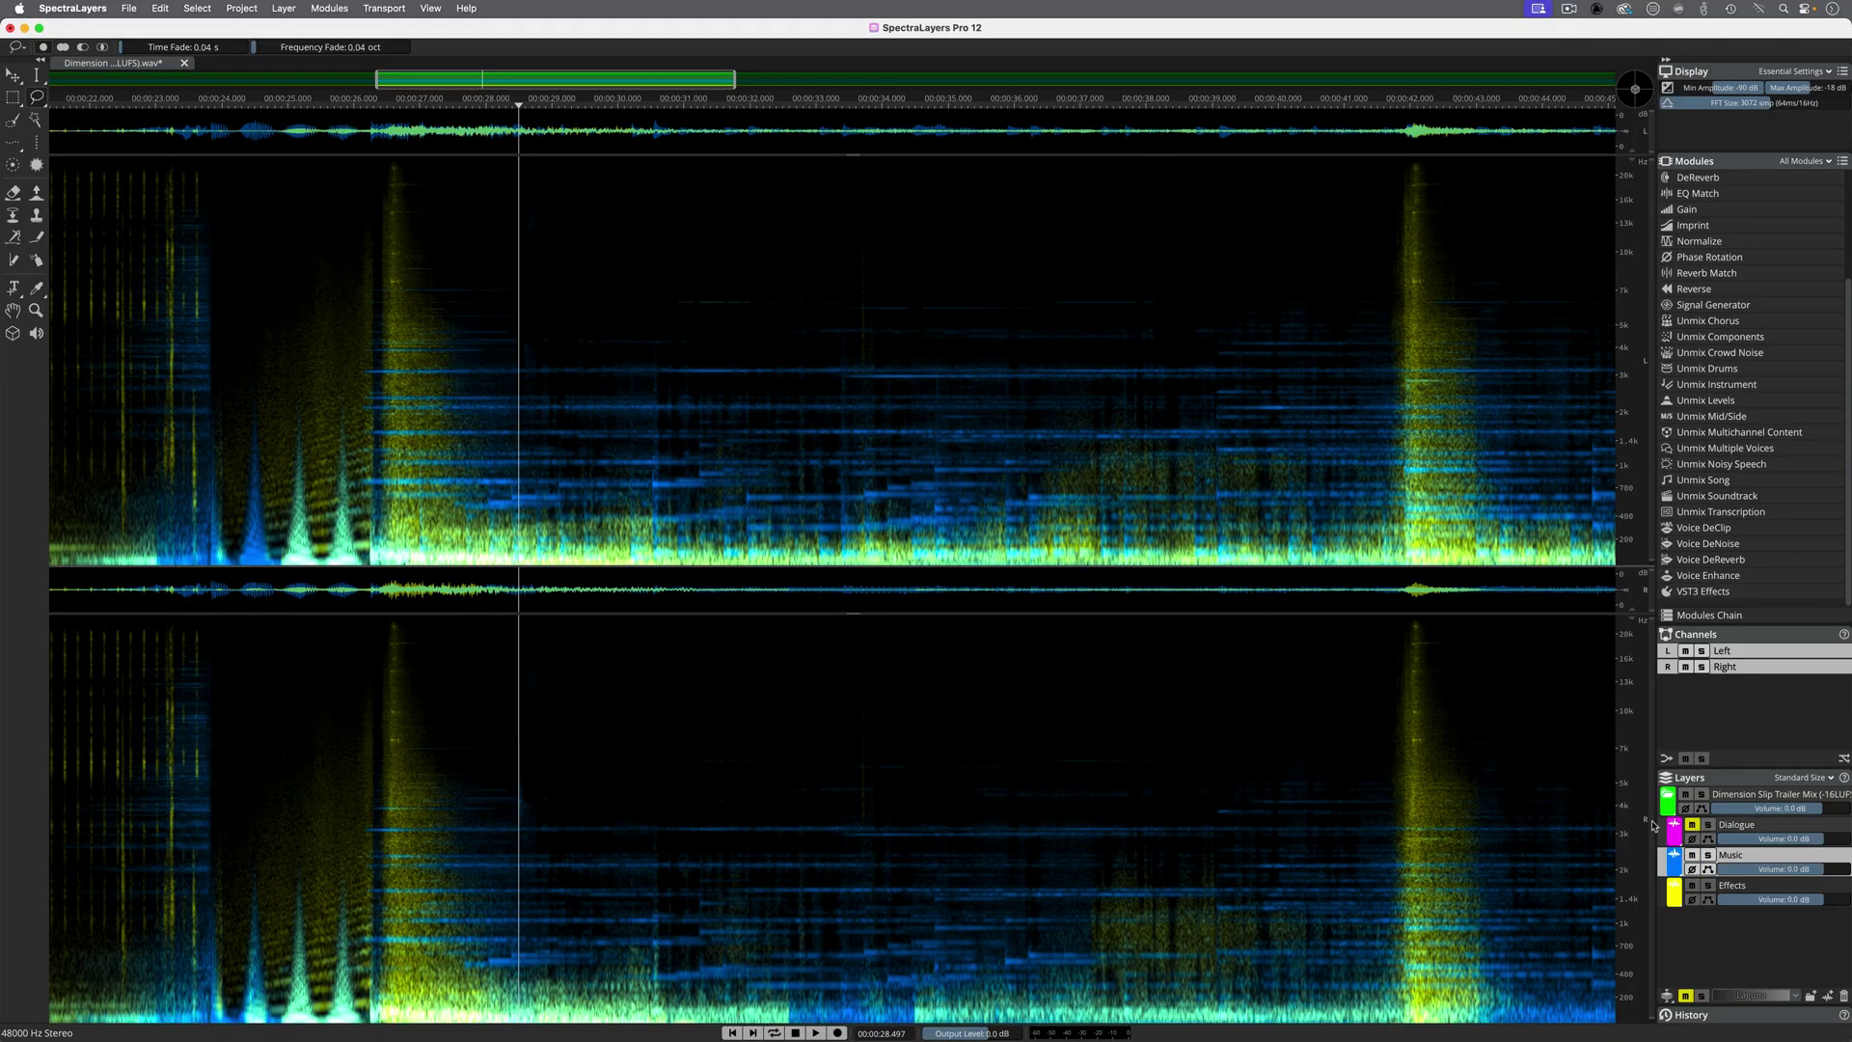
# - Zoom out the timeline and unmute the Dialogue layer
pyautogui.scroll(-5, 1280, 859)
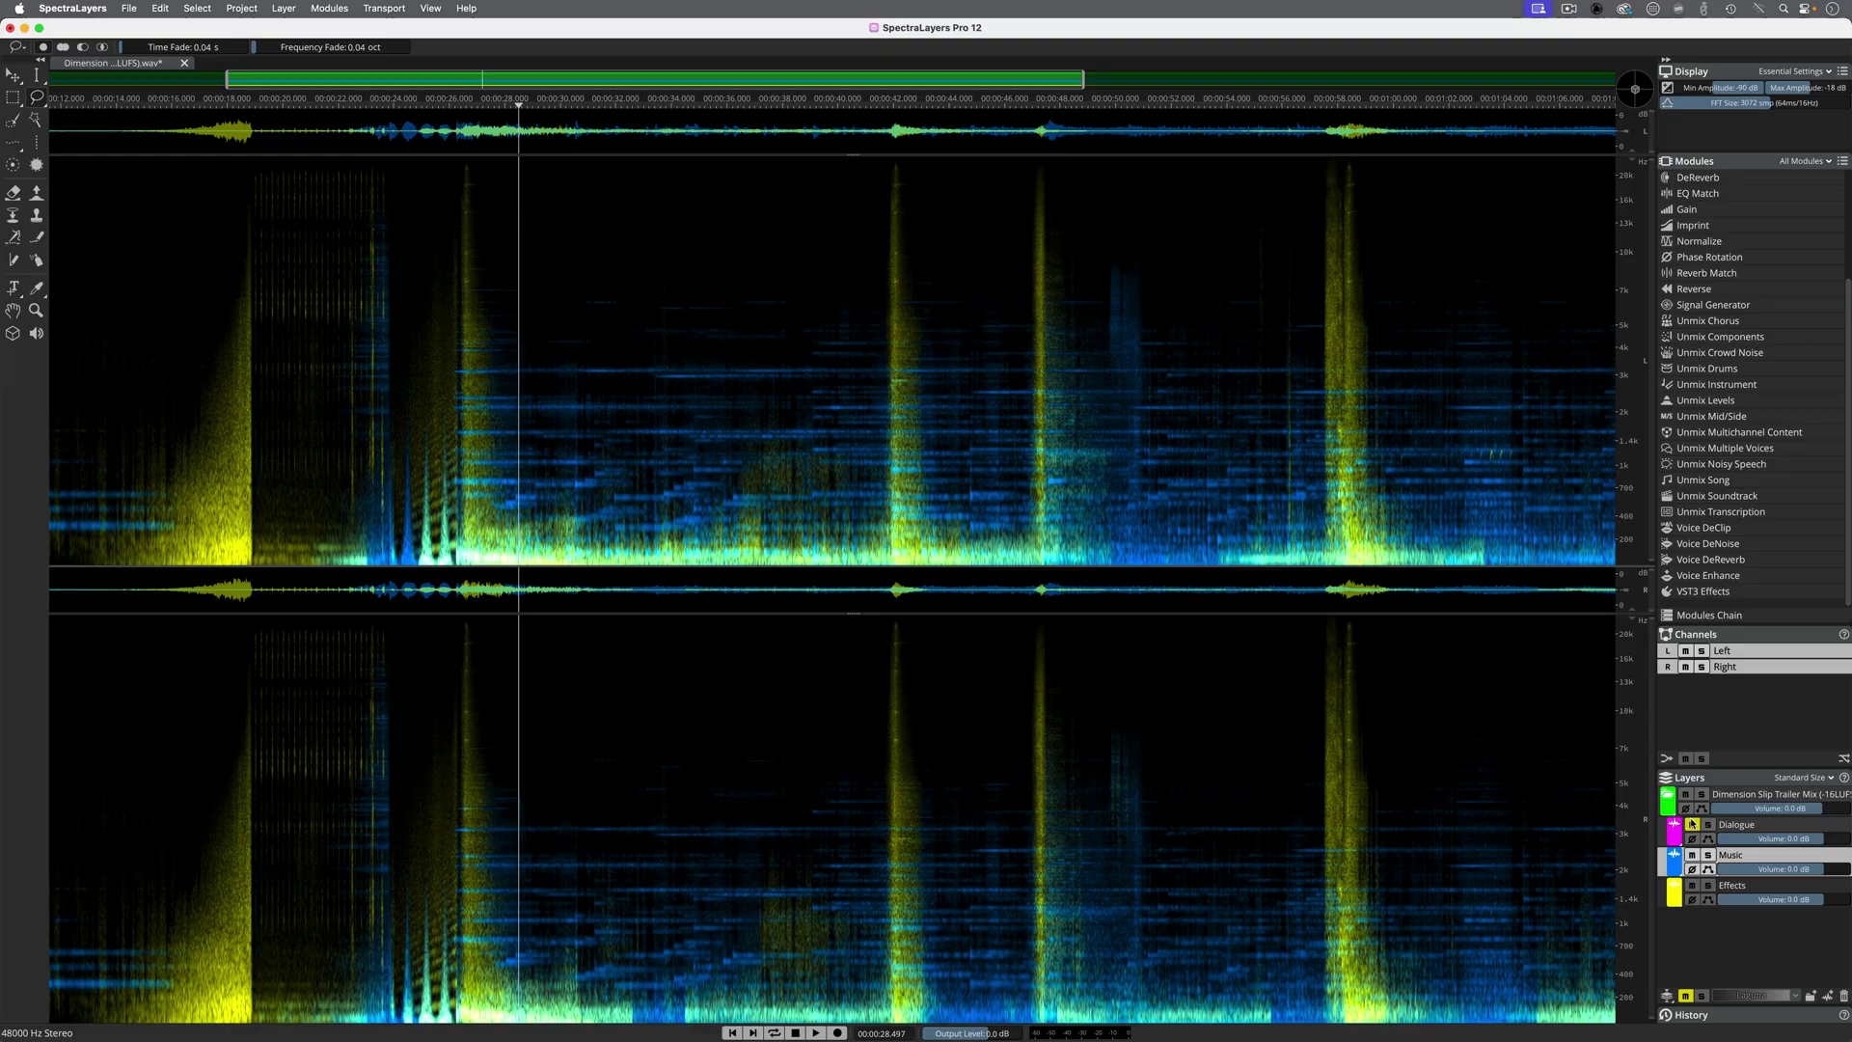
pyautogui.click(1692, 825)
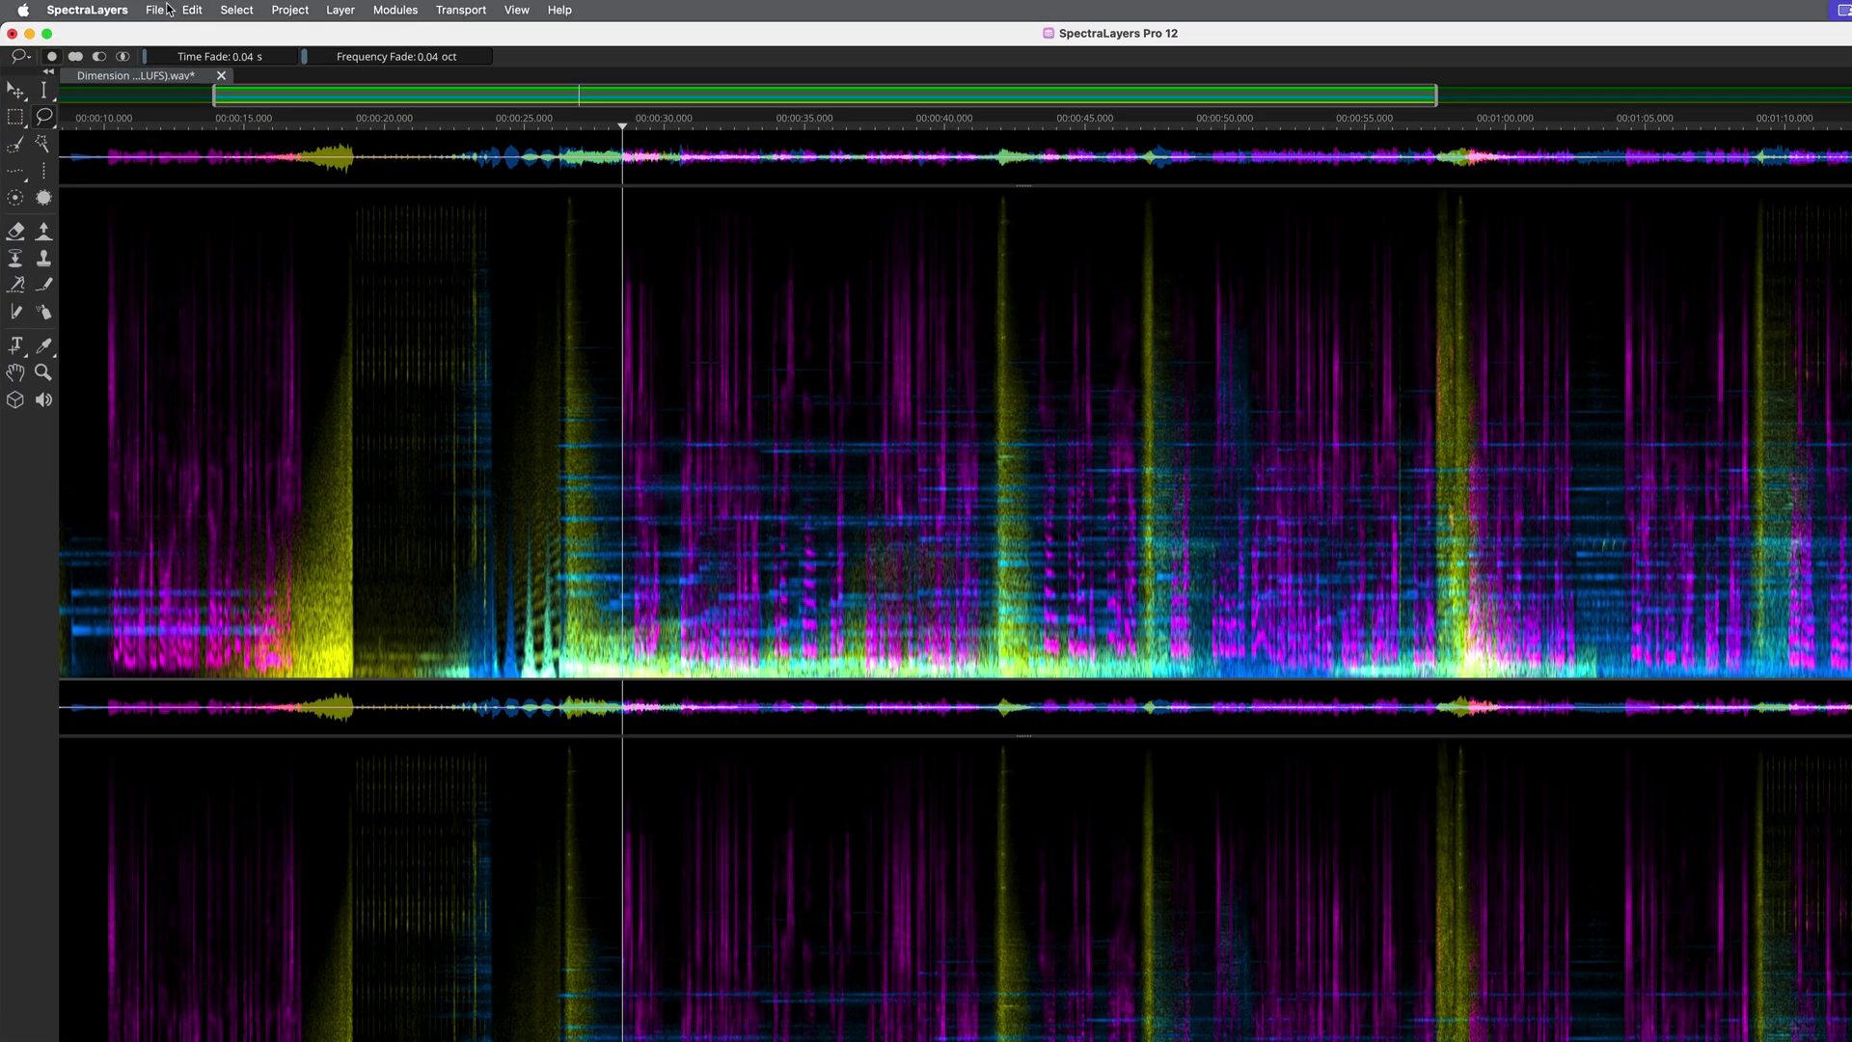
# - Export the selected layers from project start as 24-bit integer files via File > Export Layers
pyautogui.click(129, 8)
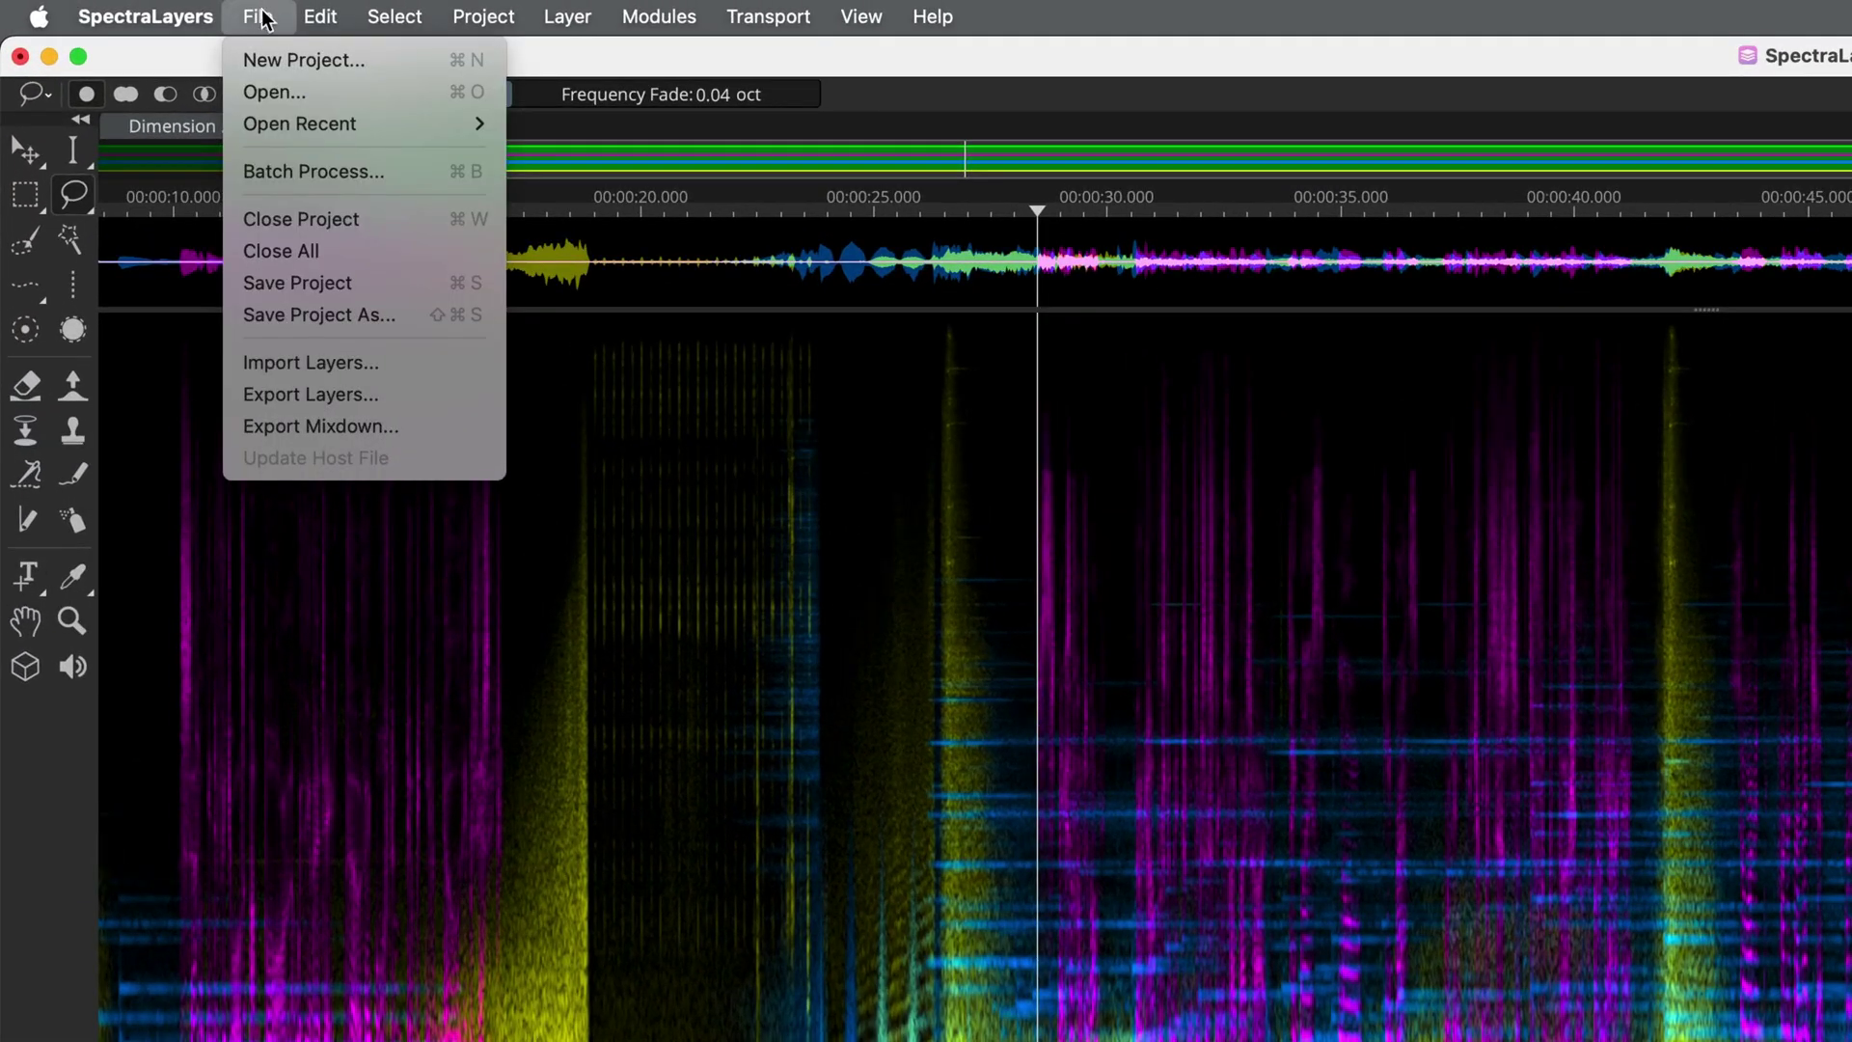
pyautogui.click(414, 395)
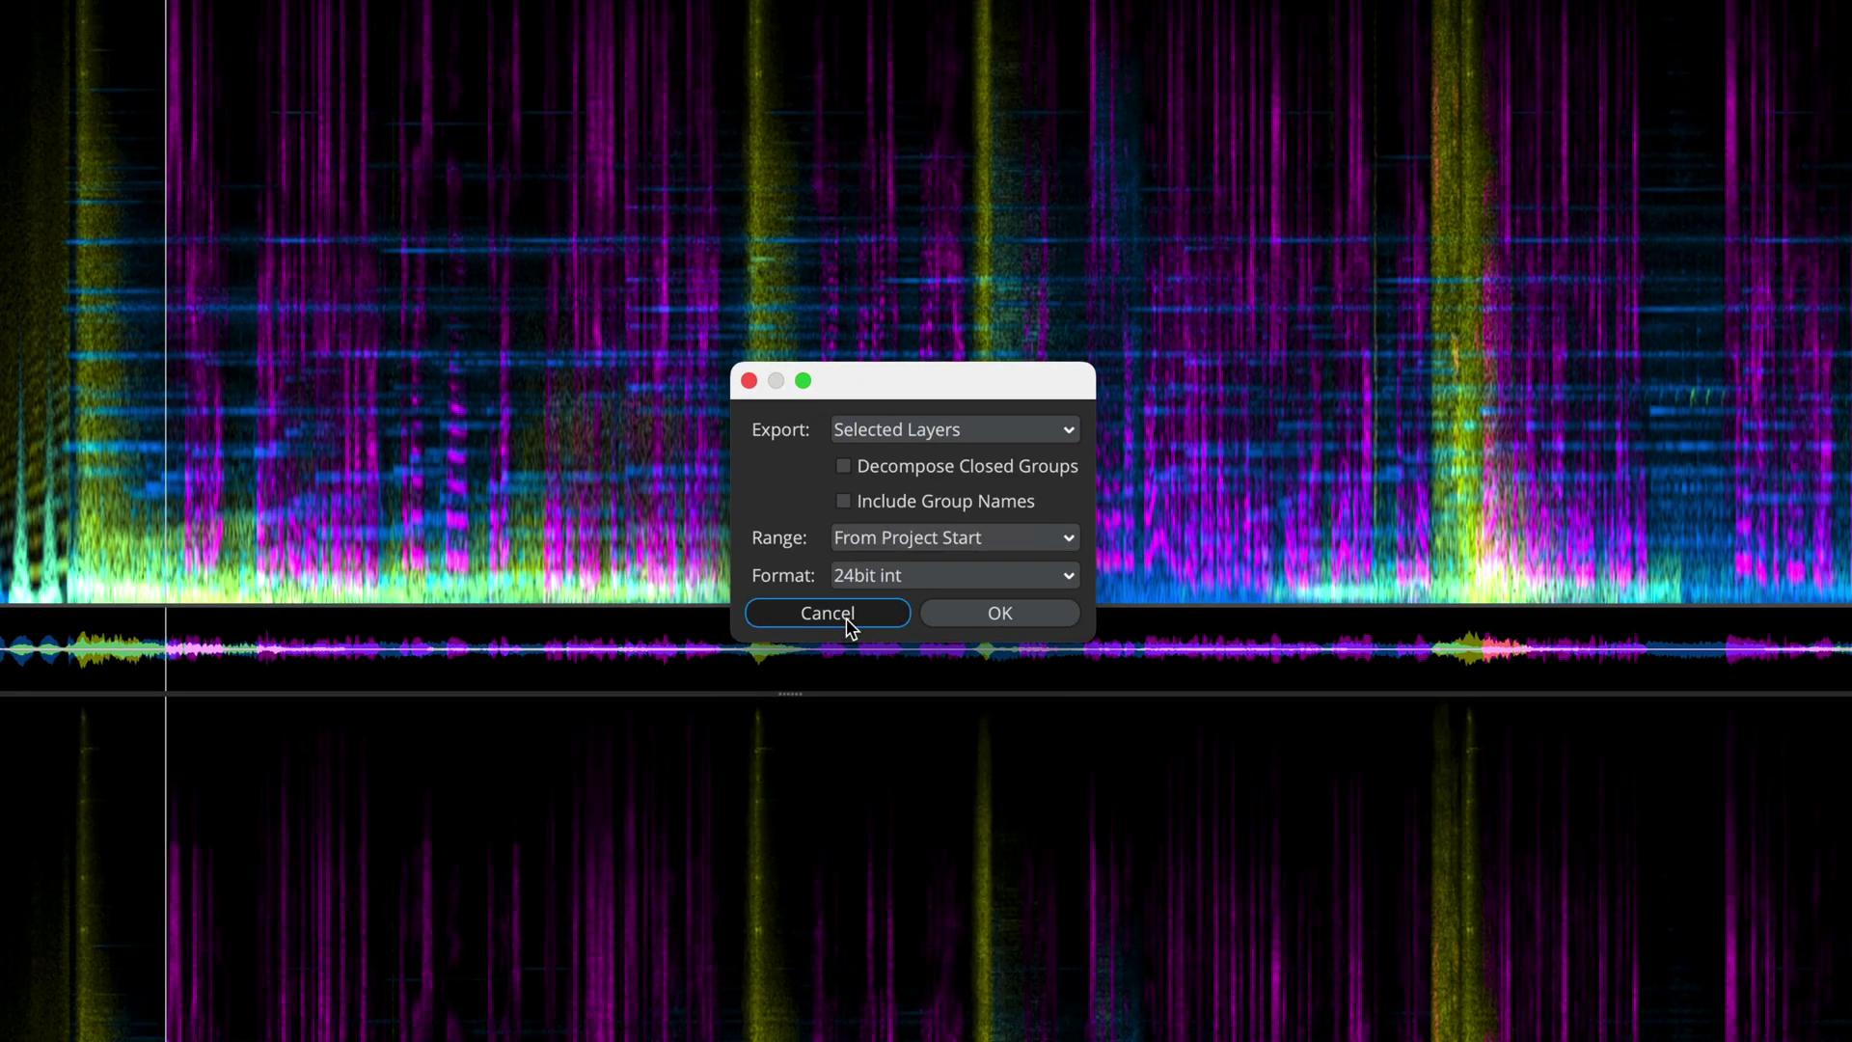
pyautogui.click(843, 620)
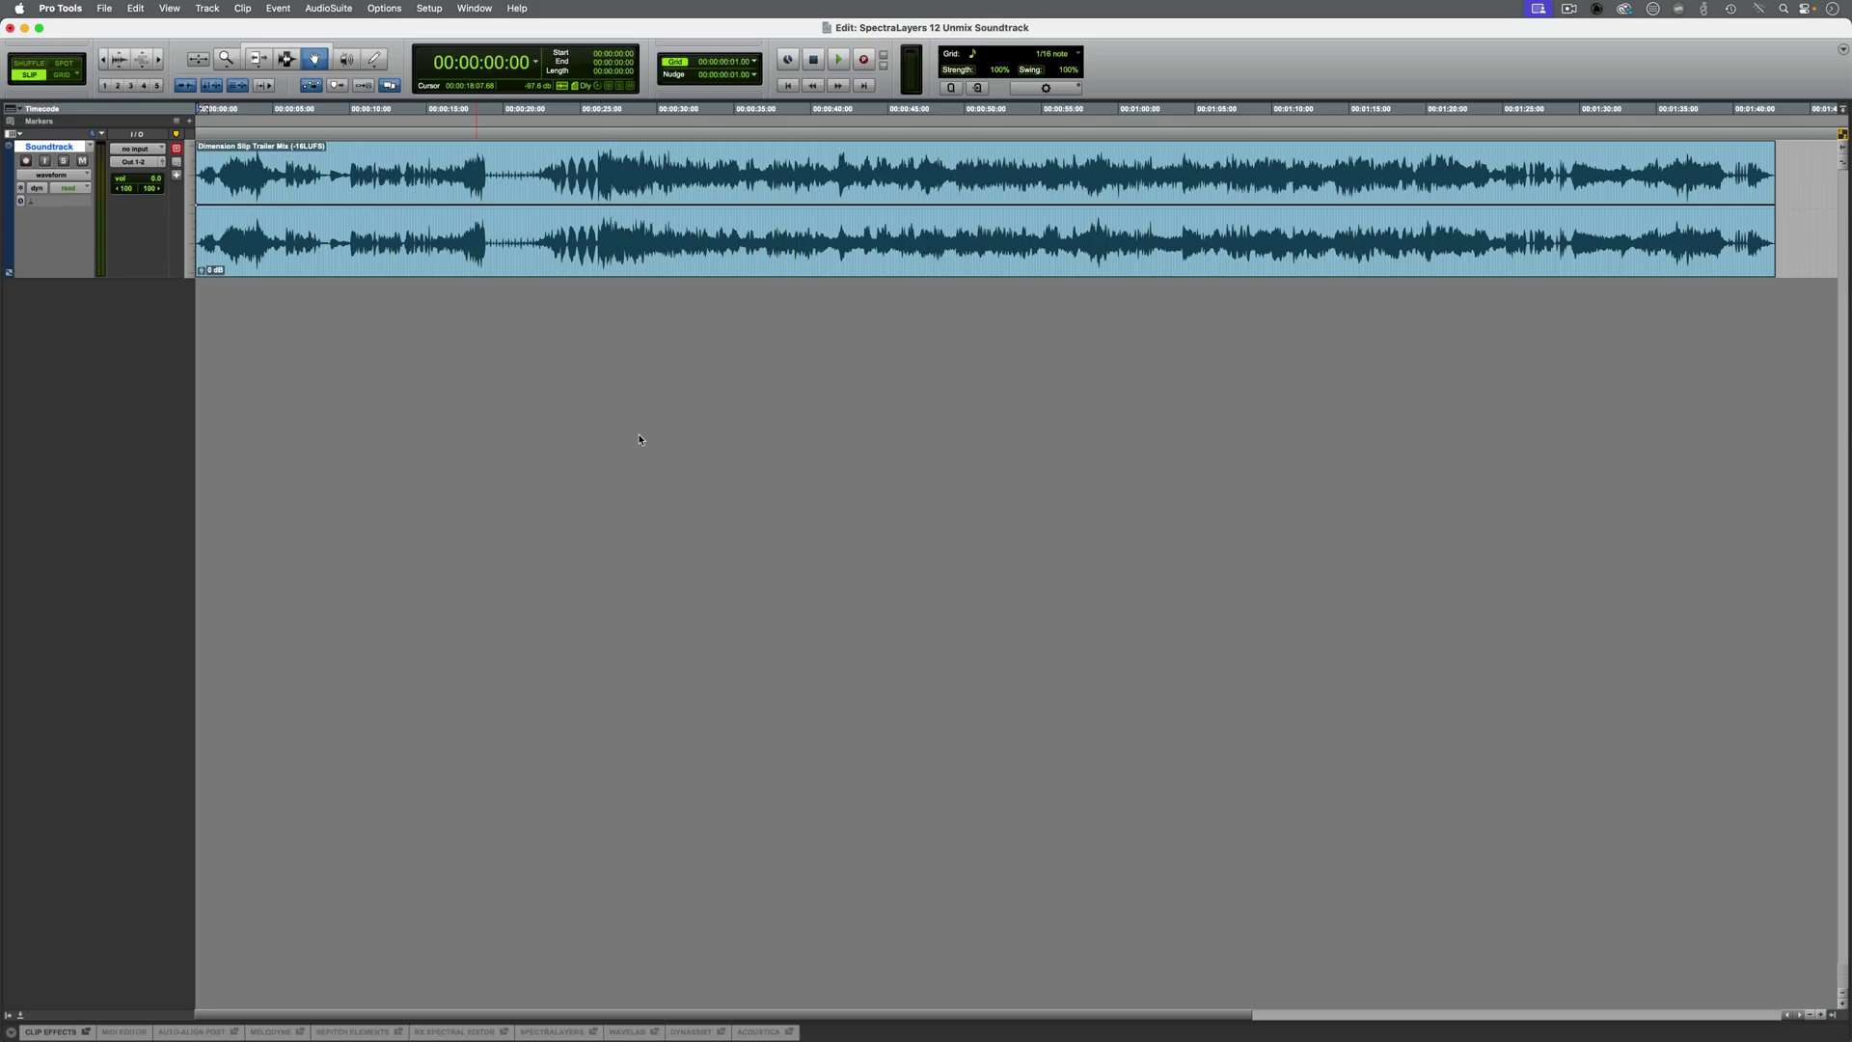
# - Open the trailer mix clip in SpectraLayers using the clip's SpectraLayers > Edit command
pyautogui.rightClick(496, 240)
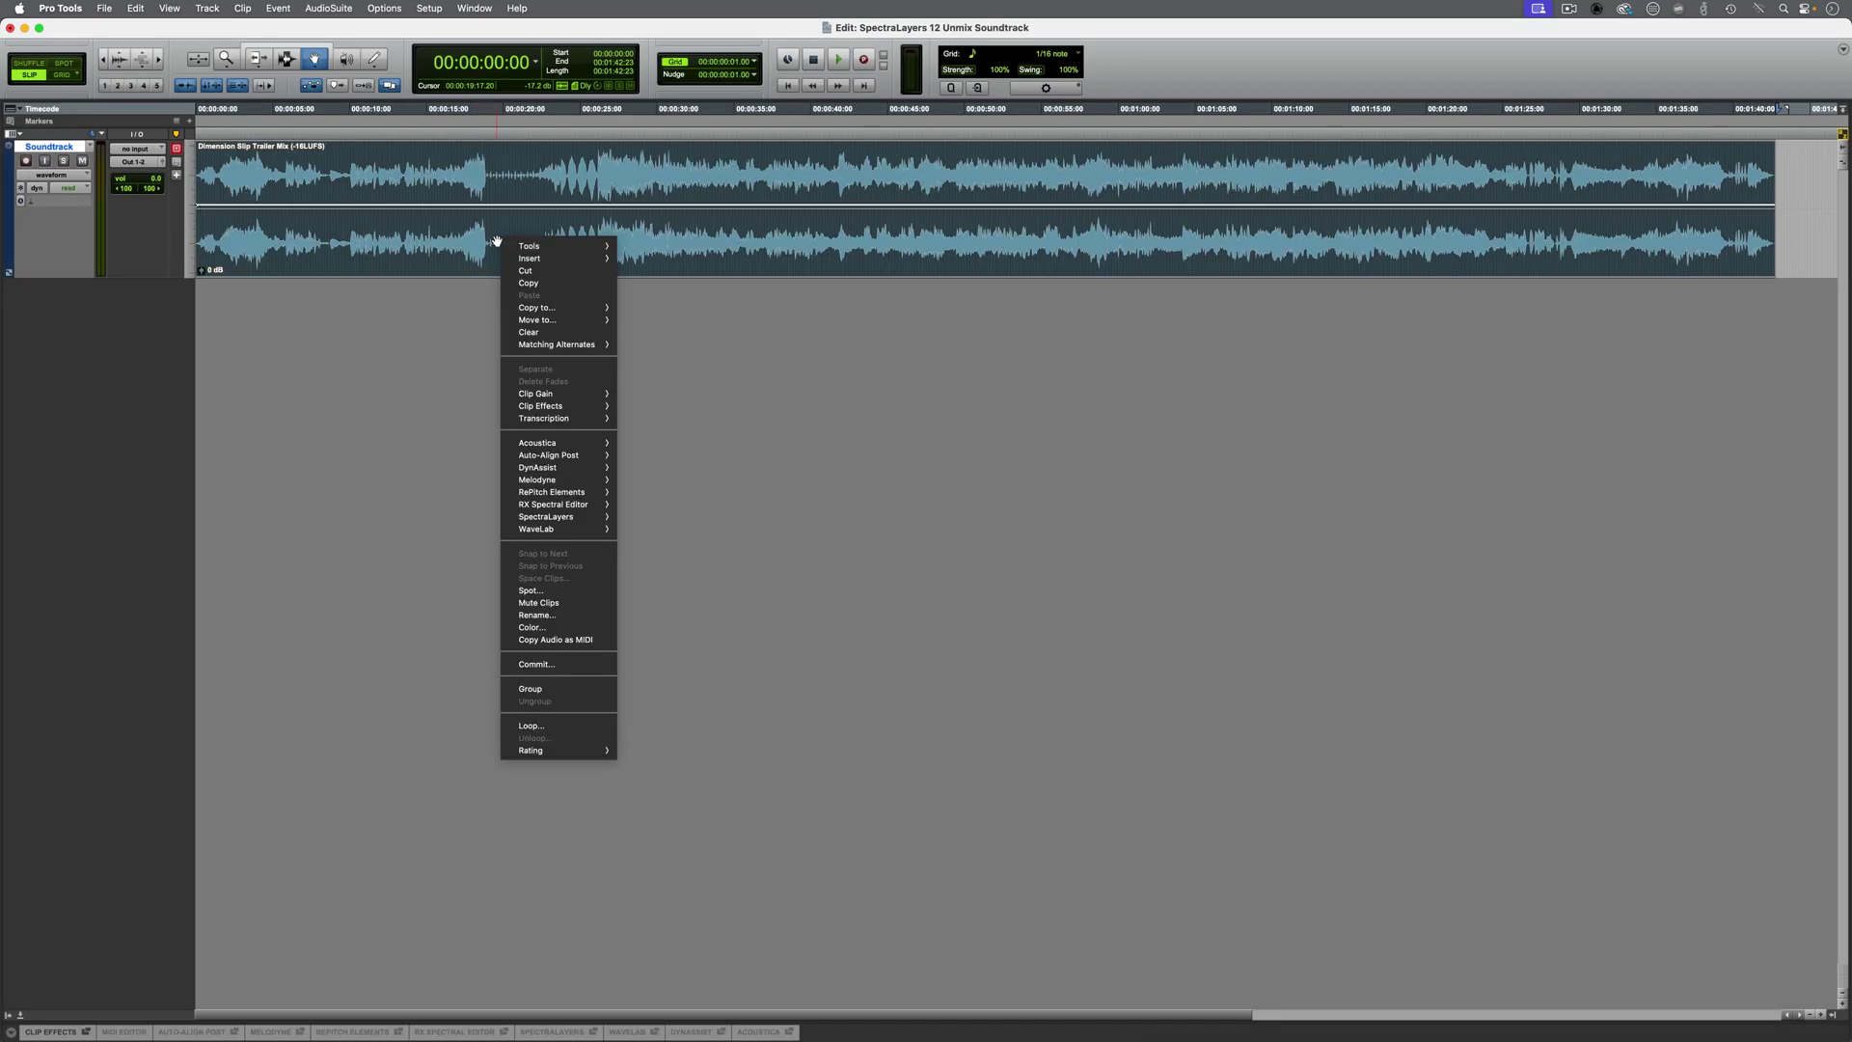
pyautogui.moveTo(572, 520)
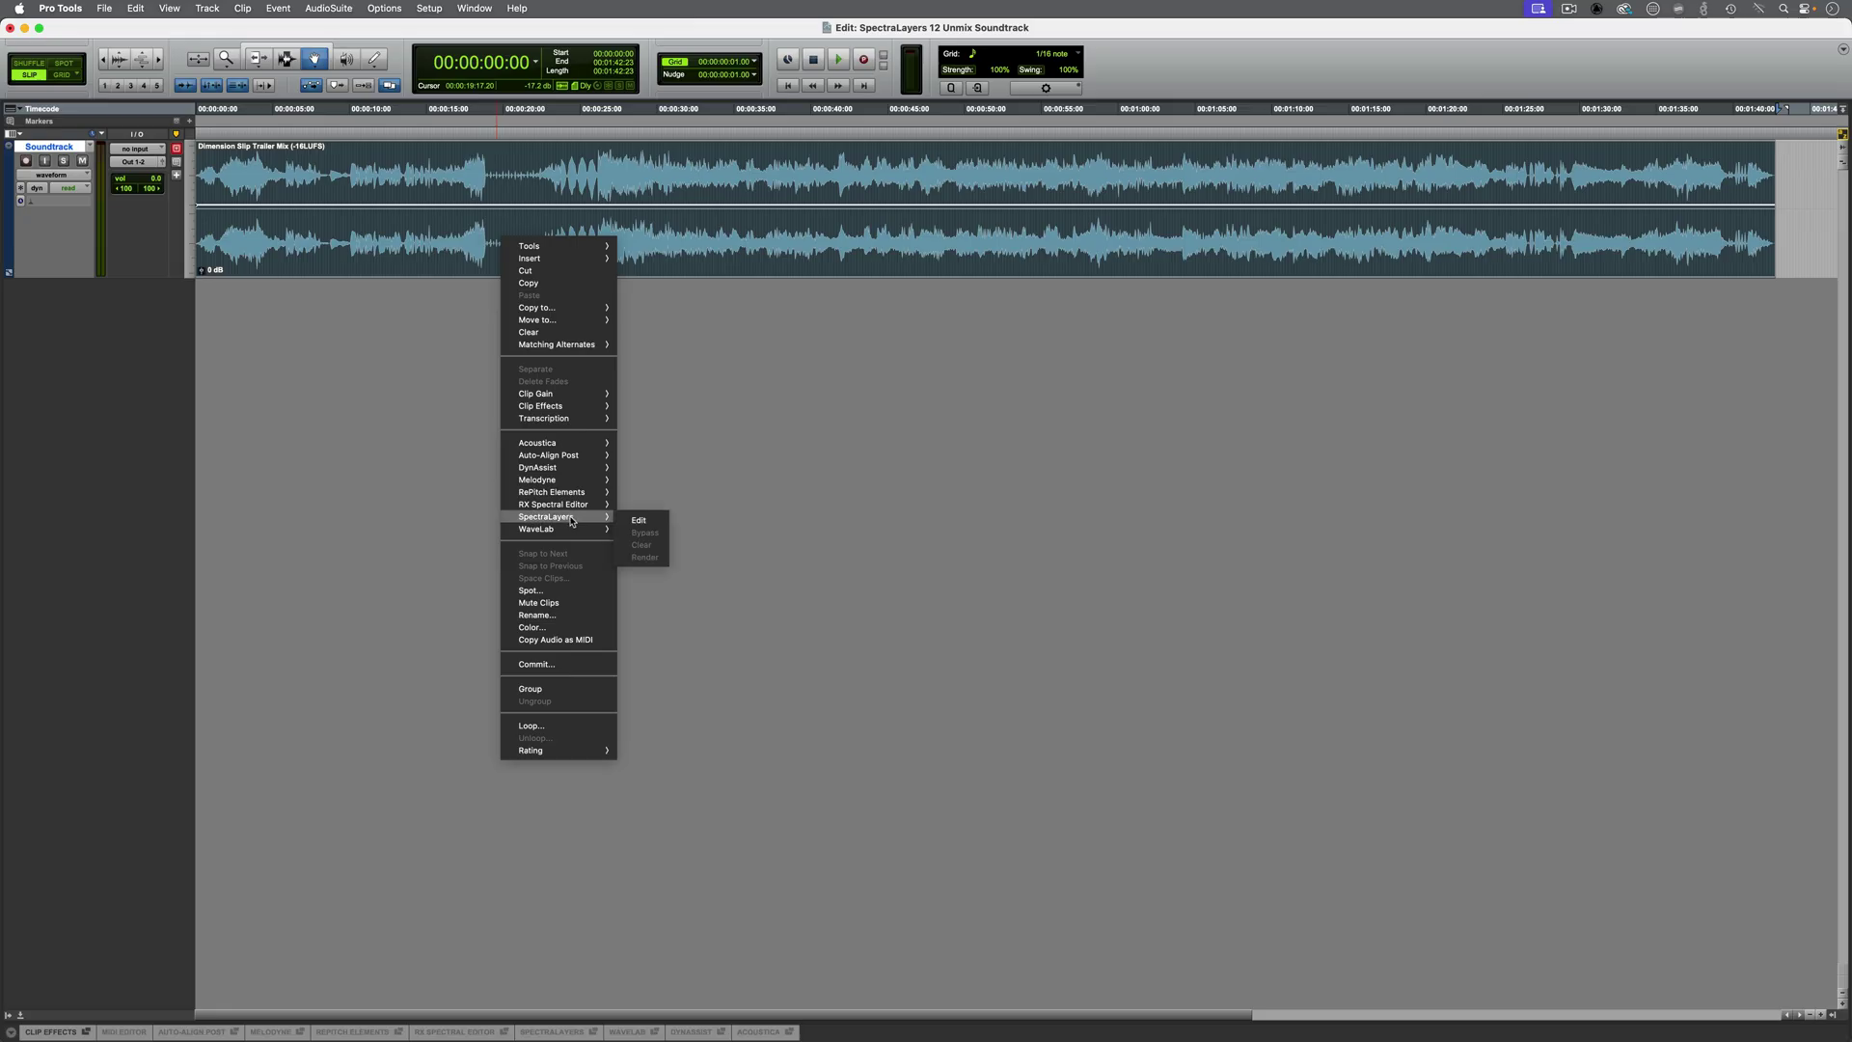
pyautogui.click(638, 520)
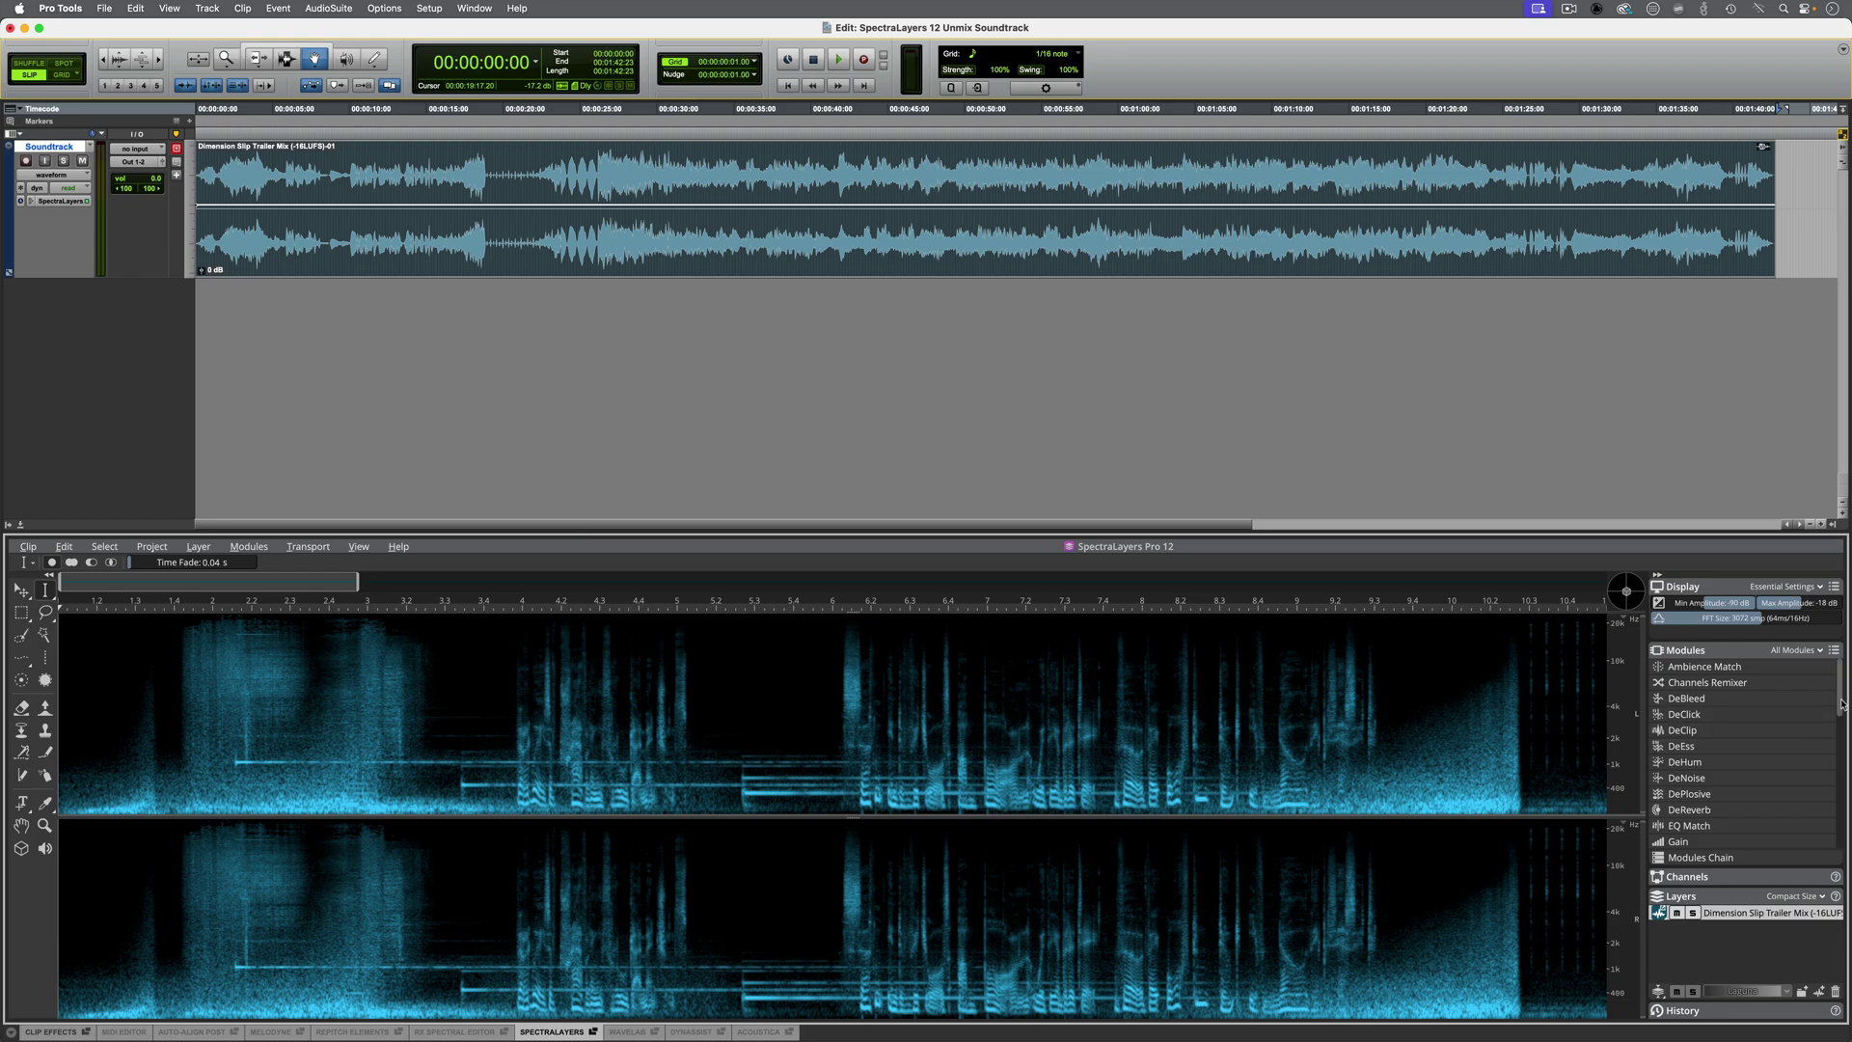
# - Apply Unmix Soundtrack at Best quality to the clip and select the resulting Dialogue layer
pyautogui.moveTo(1841, 703); pyautogui.dragTo(1835, 815)
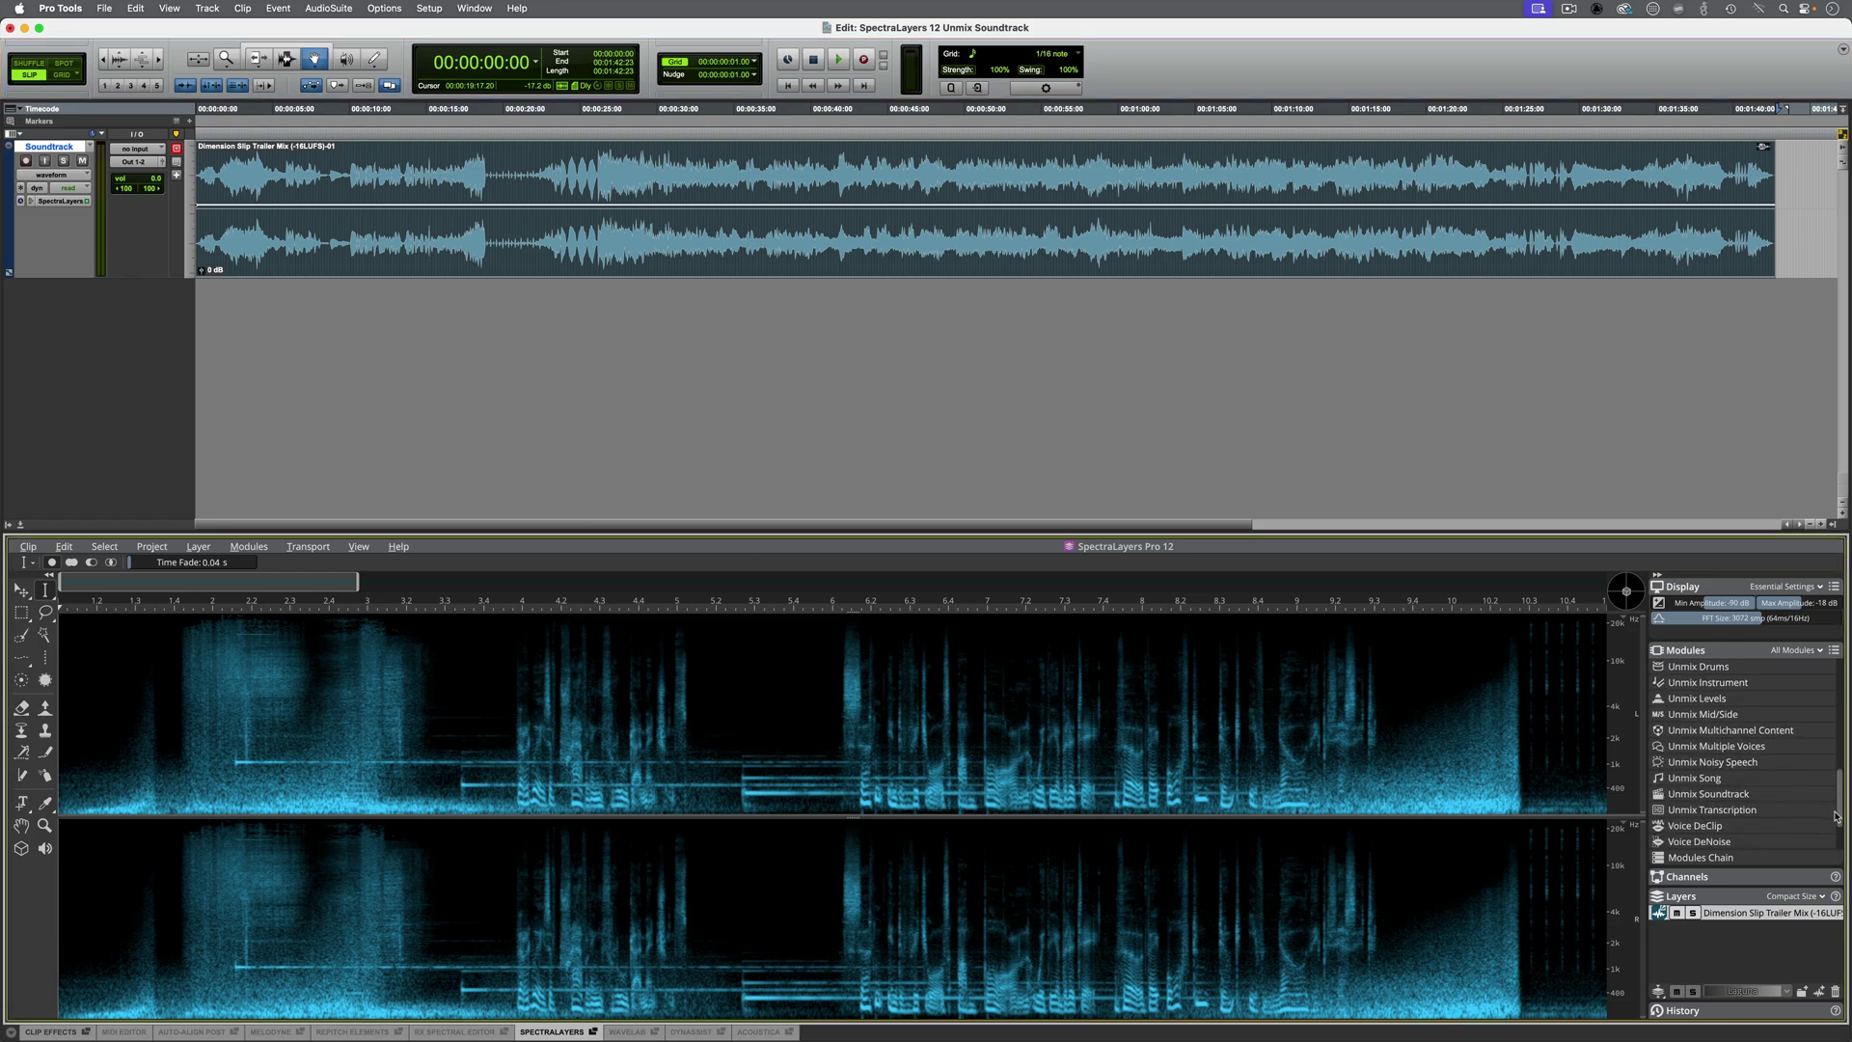
pyautogui.click(1741, 797)
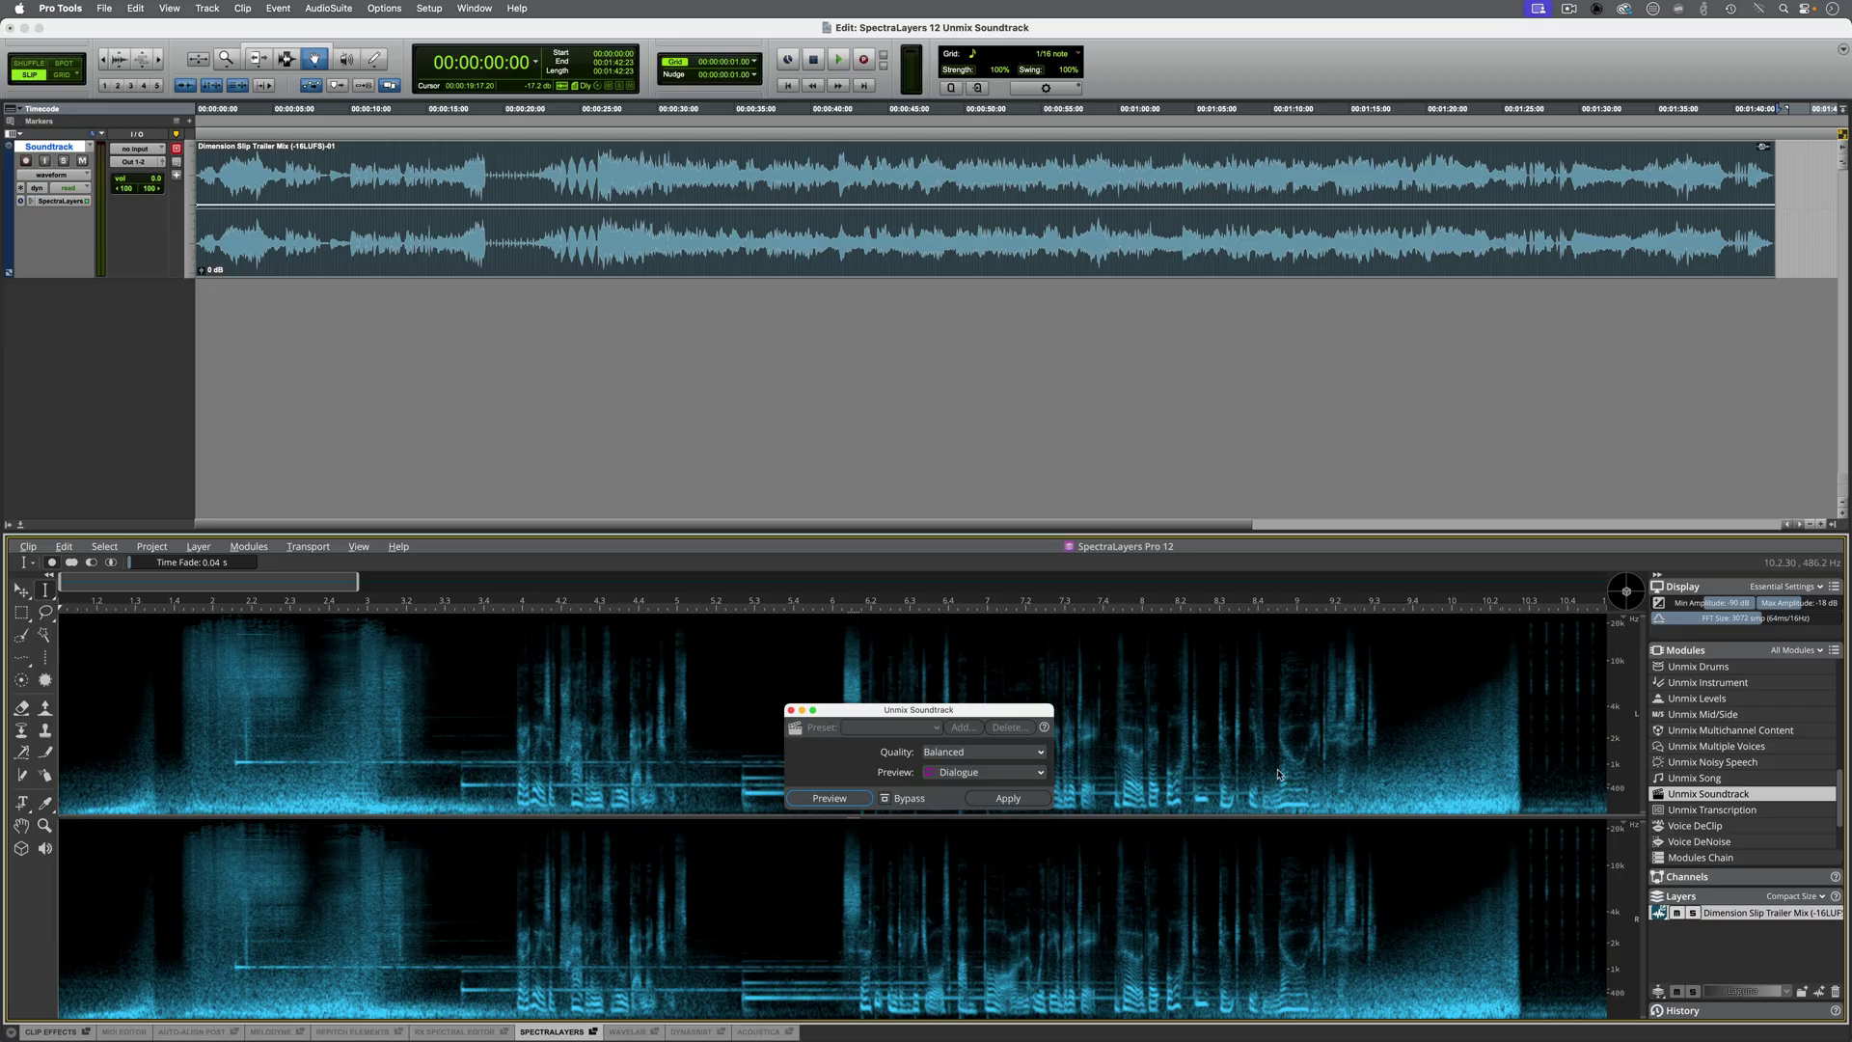
pyautogui.click(998, 750)
pyautogui.click(966, 800)
pyautogui.click(1008, 800)
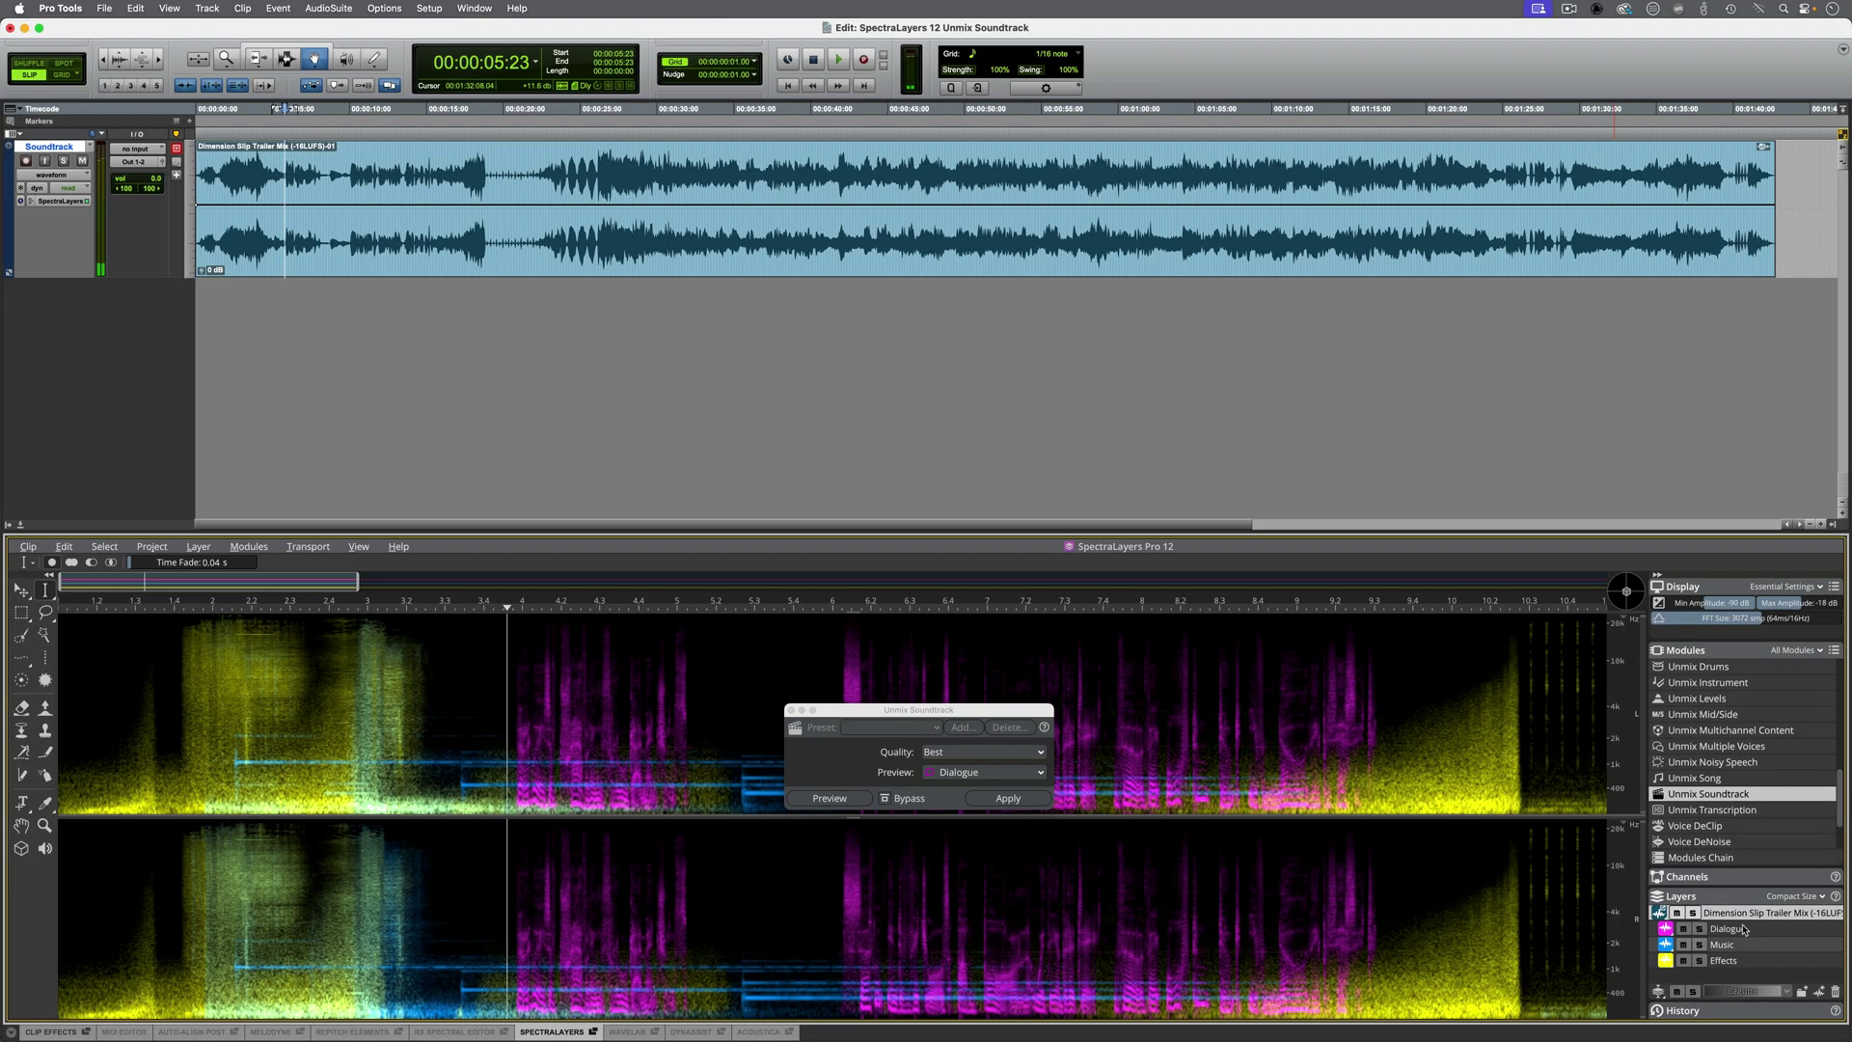
pyautogui.click(1726, 929)
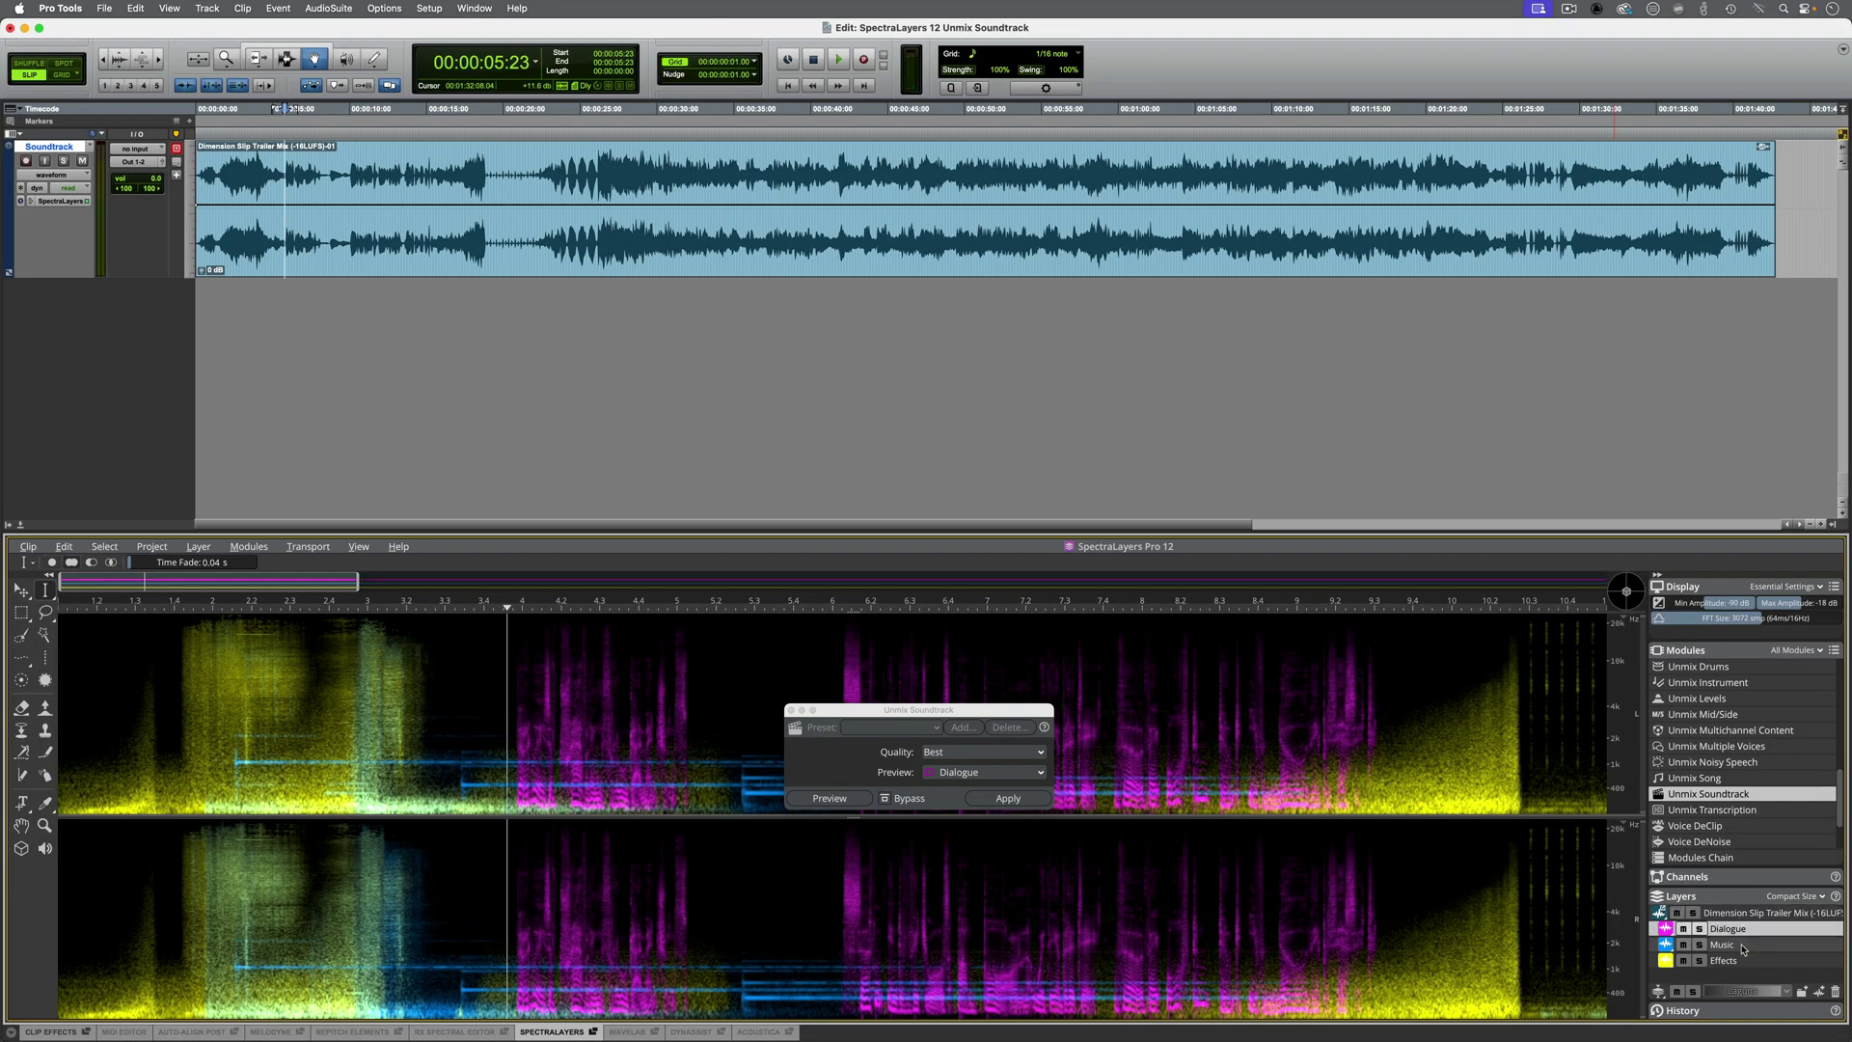
# - Select the Music and Effects layers with Dialogue, drop all three into Pro Tools, then stop playback
pyautogui.keyDown('shift'); pyautogui.click(1743, 946); pyautogui.keyUp('shift')
pyautogui.keyDown('shift'); pyautogui.click(1739, 961); pyautogui.keyUp('shift')
pyautogui.moveTo(1740, 937); pyautogui.dragTo(205, 320)
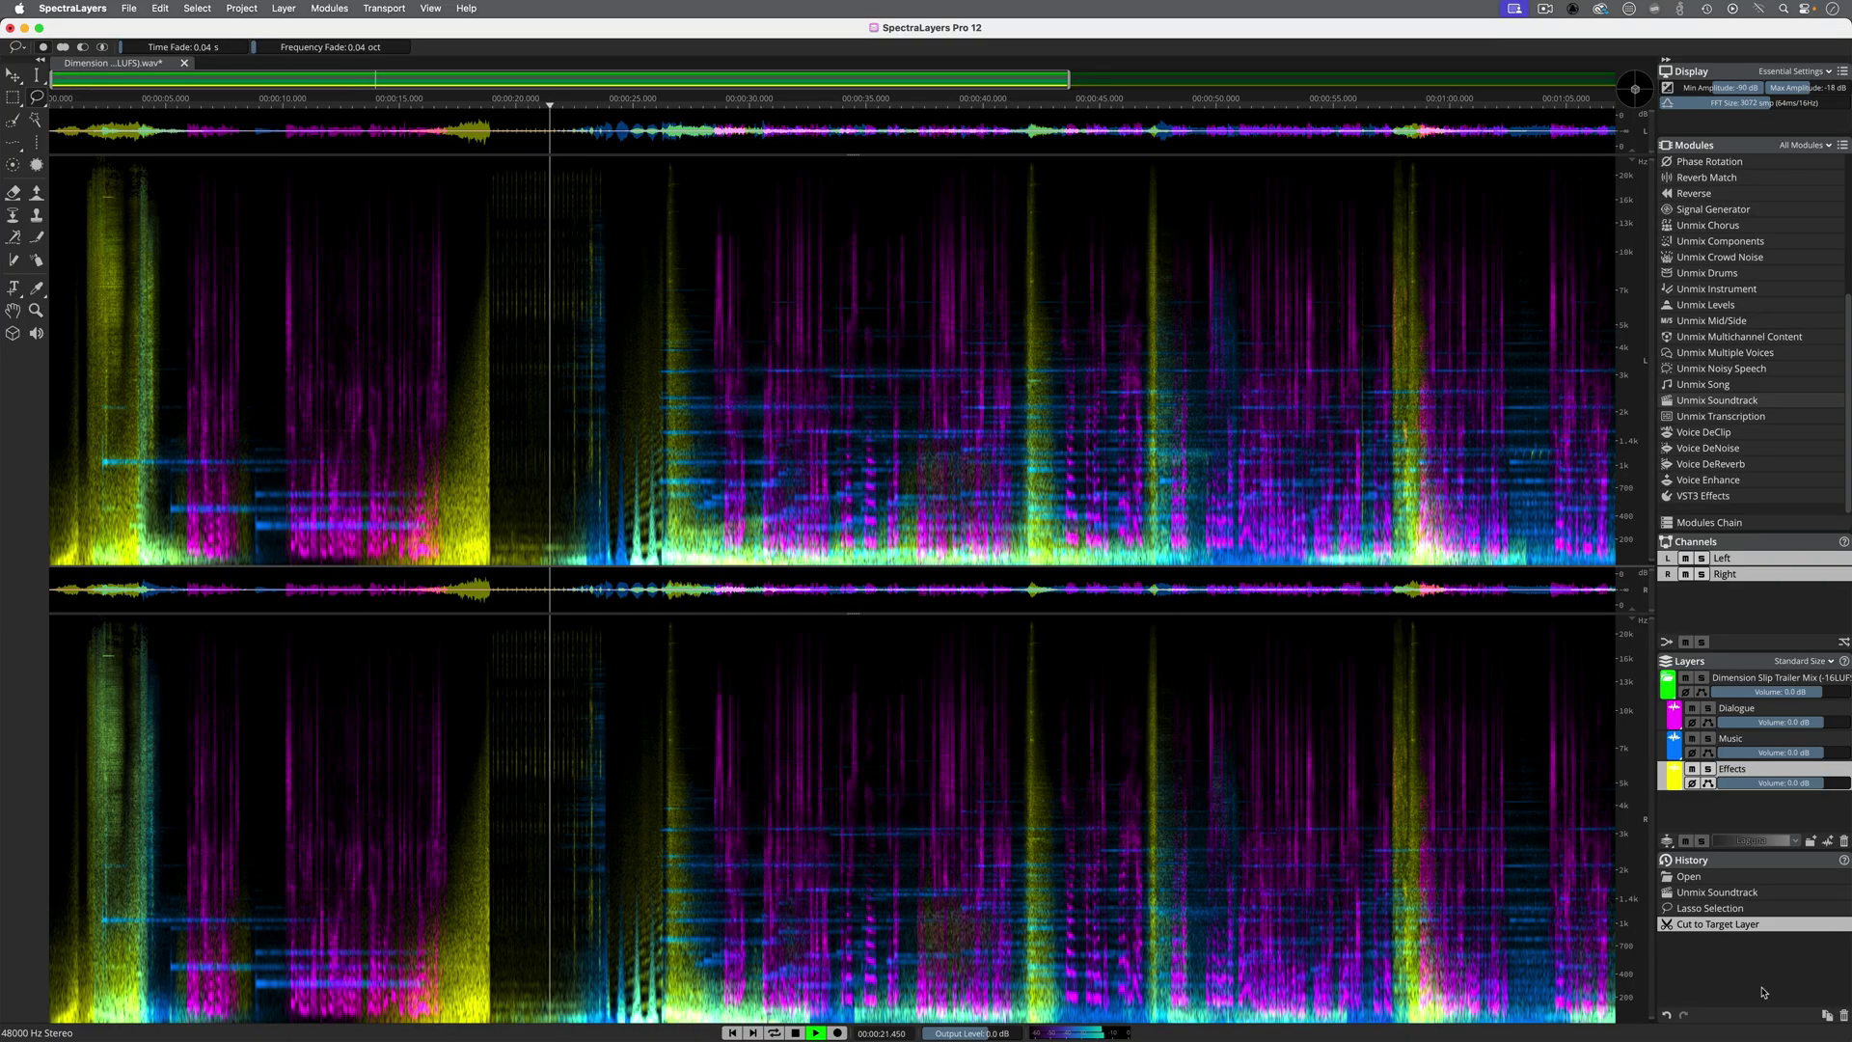
pyautogui.press('space')
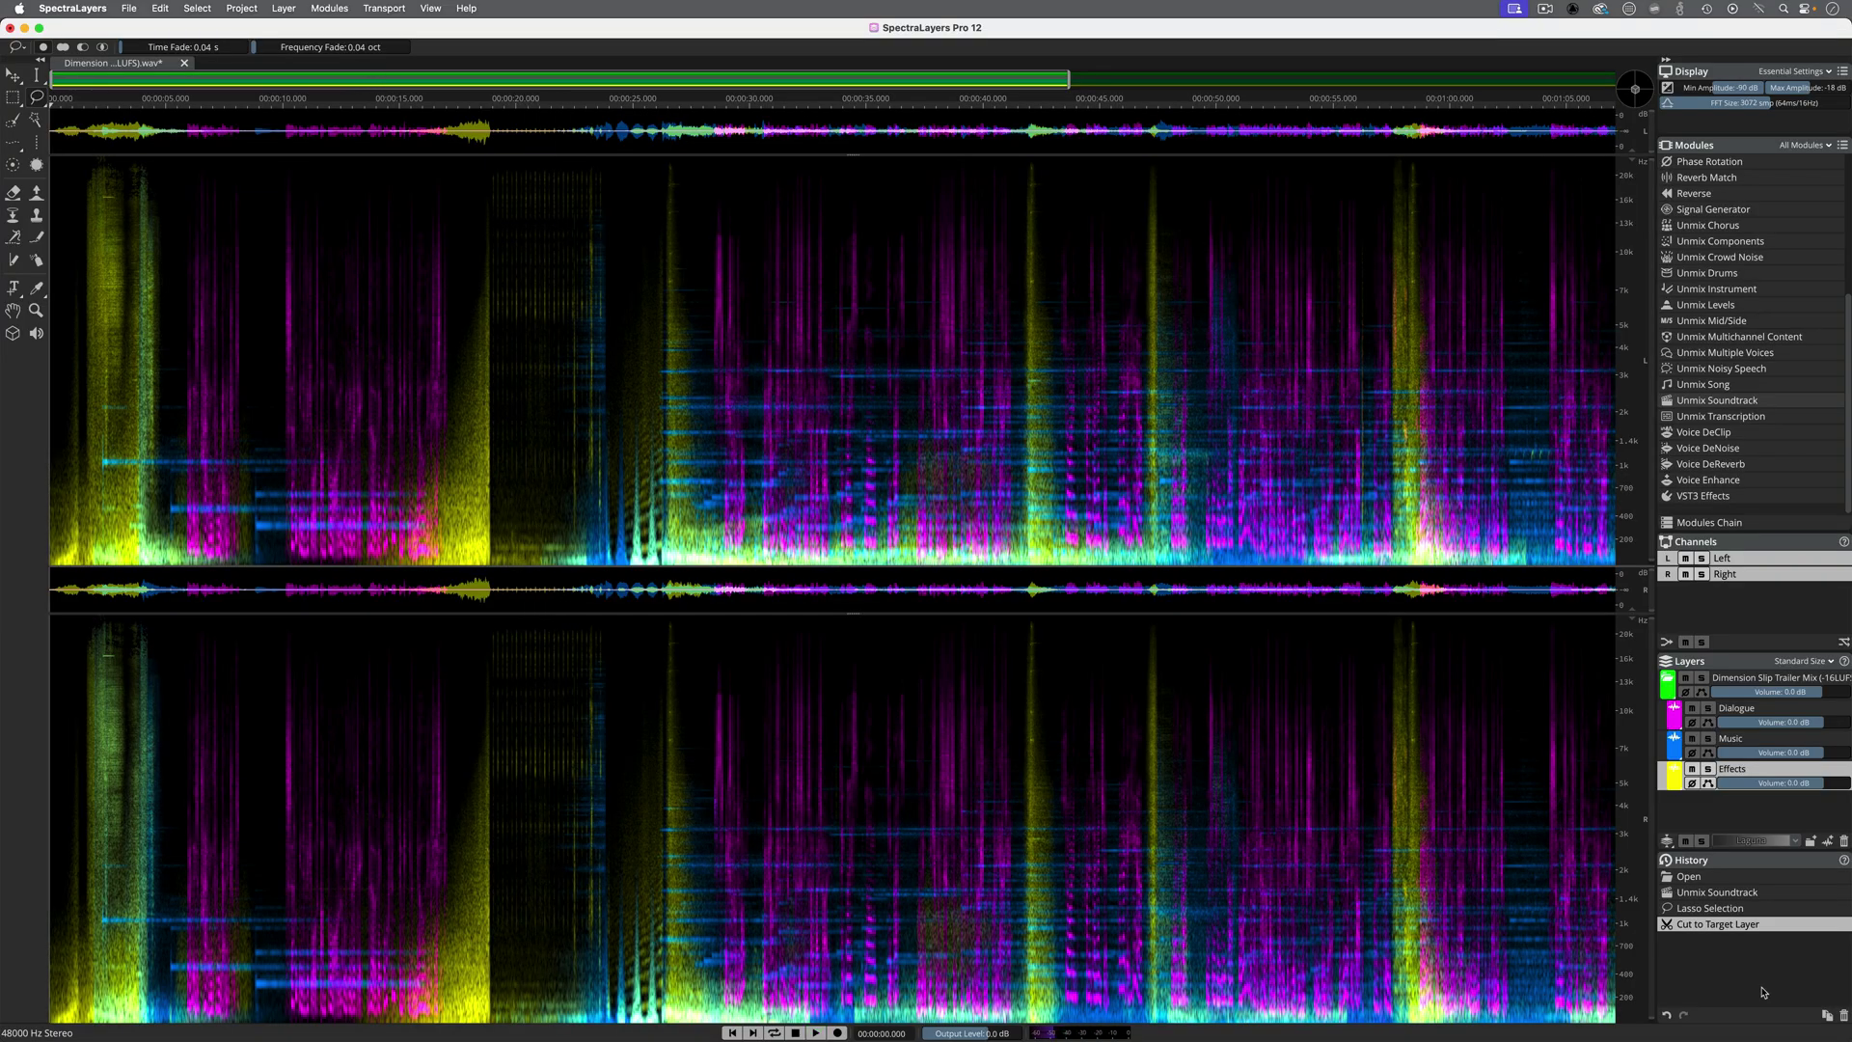